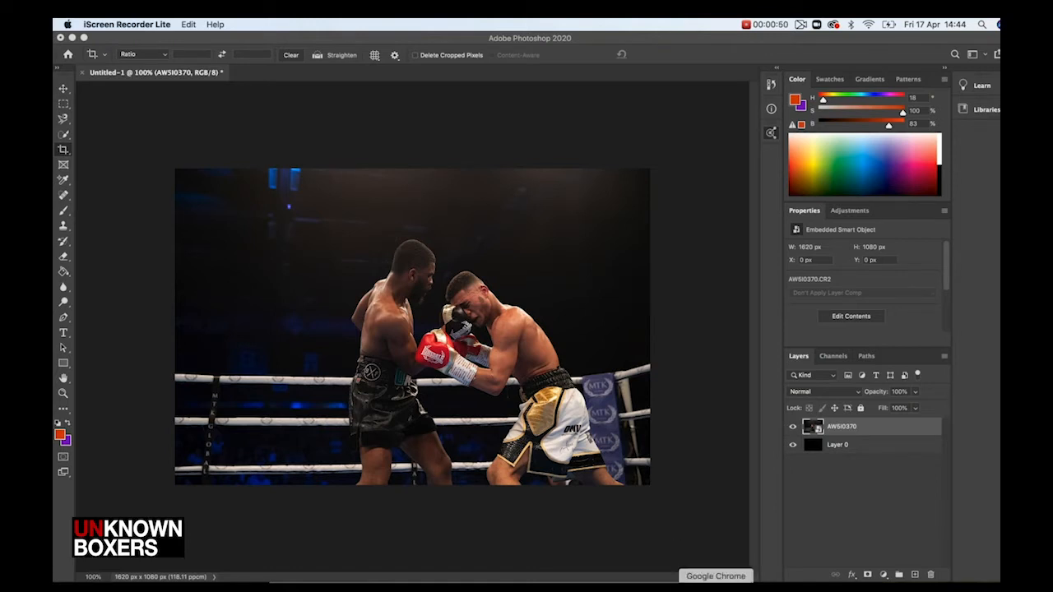
# Switch to the Adobe Color Extract Theme page and reposition the colour markers on the boxing photo to pick new theme colours
pyautogui.click(716, 587)
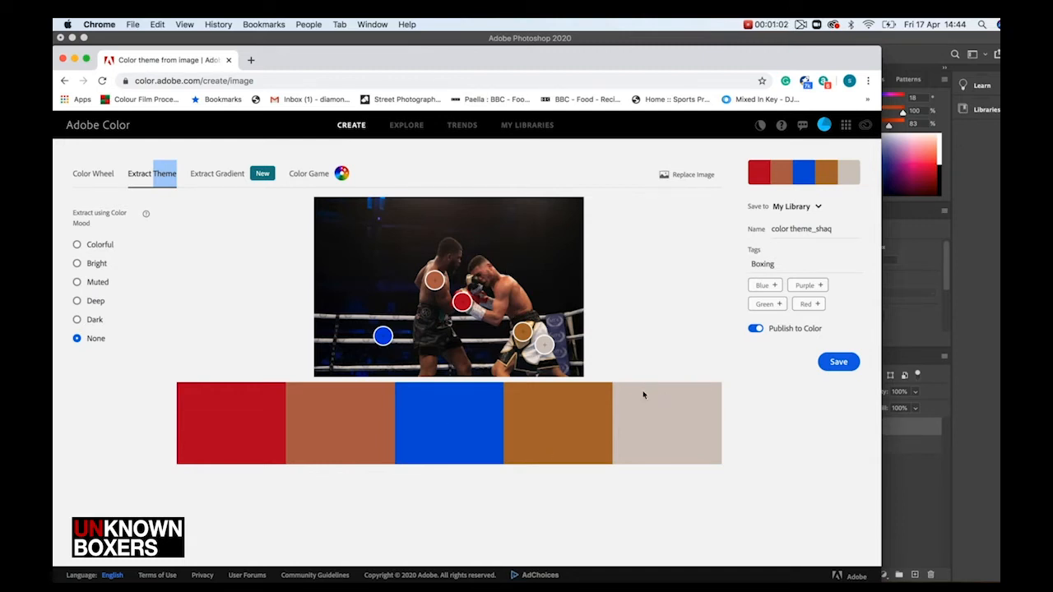
pyautogui.moveTo(434, 280)
pyautogui.mouseDown()
pyautogui.moveTo(372, 281)
pyautogui.moveTo(433, 282)
pyautogui.mouseUp()
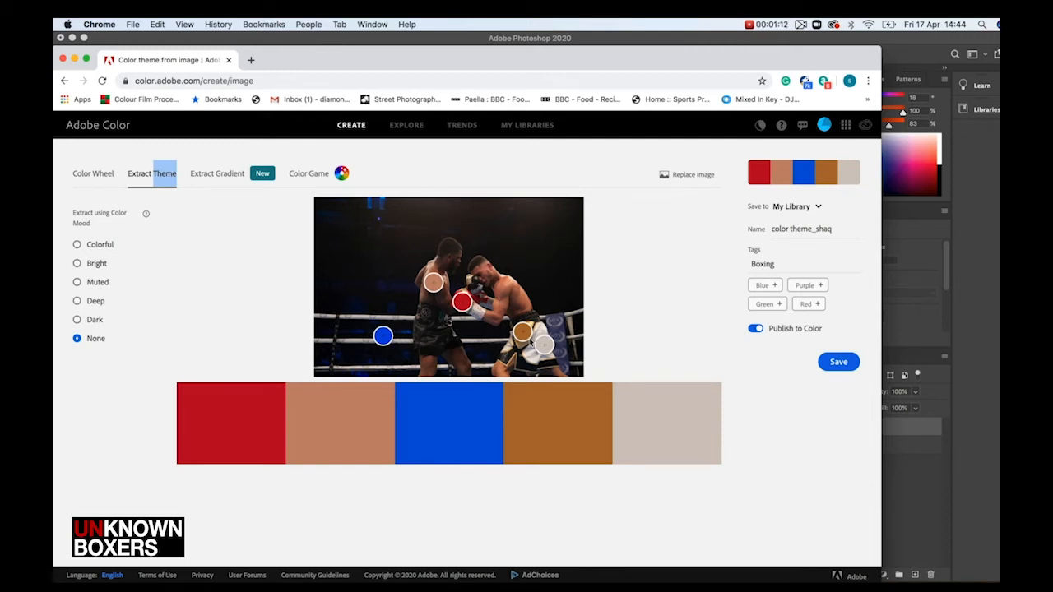
pyautogui.moveTo(384, 335)
pyautogui.mouseDown()
pyautogui.moveTo(364, 333)
pyautogui.moveTo(386, 331)
pyautogui.moveTo(375, 352)
pyautogui.moveTo(345, 344)
pyautogui.moveTo(368, 329)
pyautogui.moveTo(375, 210)
pyautogui.moveTo(560, 324)
pyautogui.mouseUp()
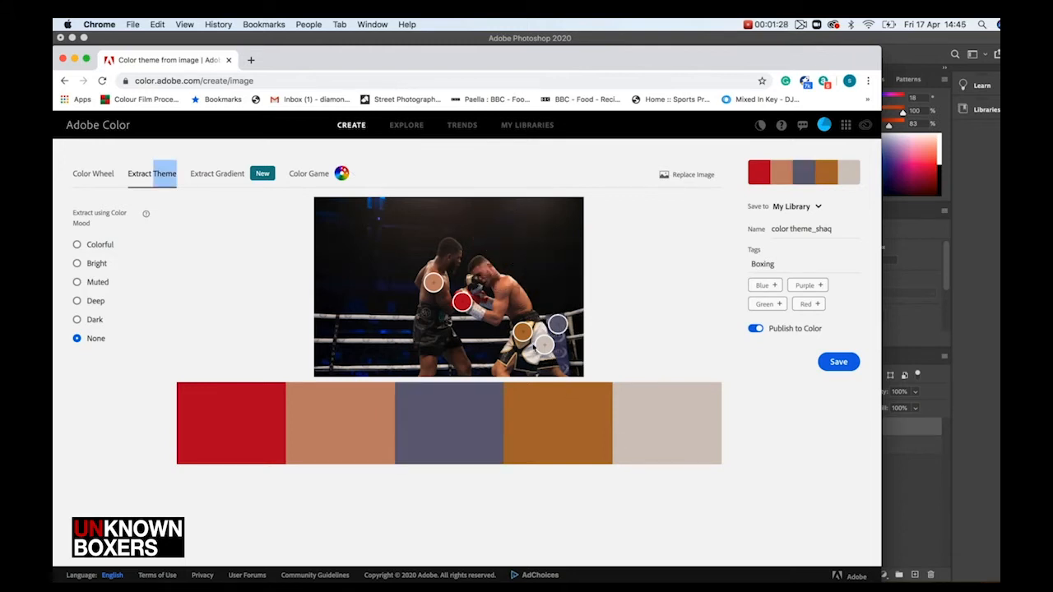
pyautogui.moveTo(526, 340); pyautogui.dragTo(525, 344)
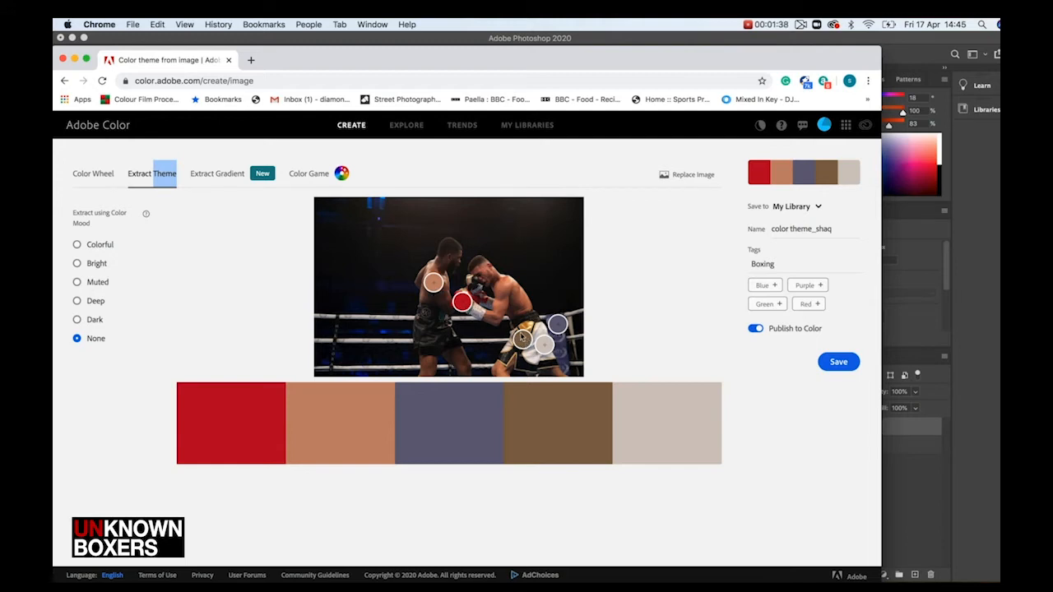
pyautogui.moveTo(527, 339); pyautogui.dragTo(514, 293)
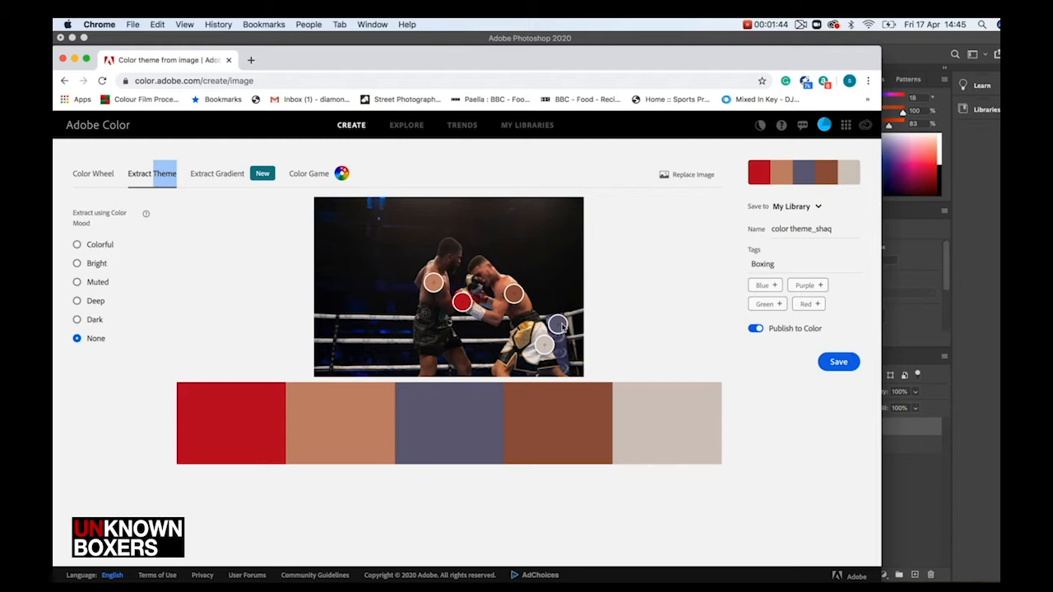
pyautogui.moveTo(560, 327); pyautogui.dragTo(556, 321)
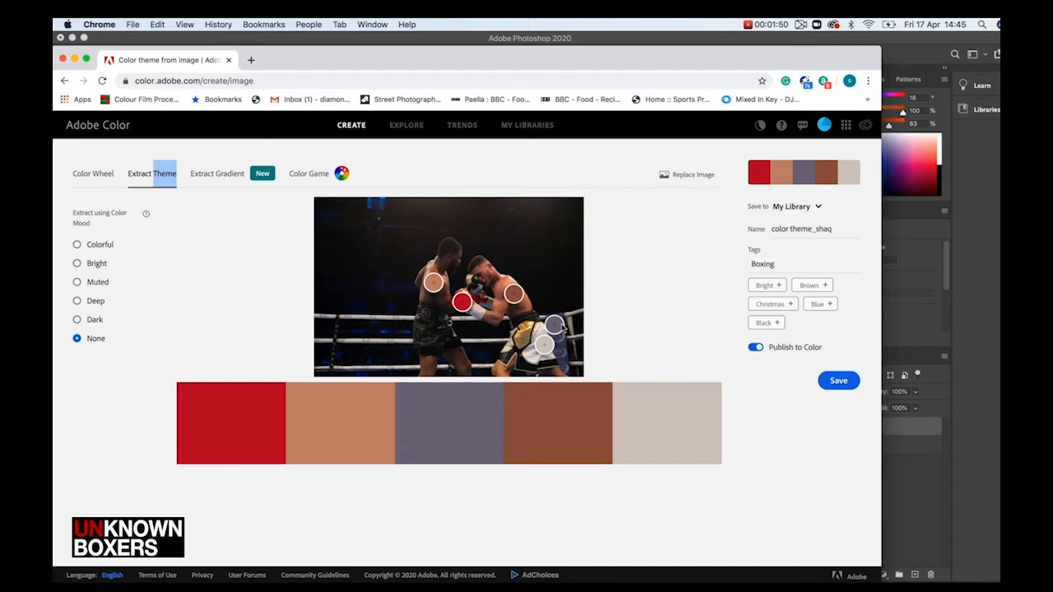
# Rename the theme to color theme_shaq 2 and save it to My Library
pyautogui.click(833, 236)
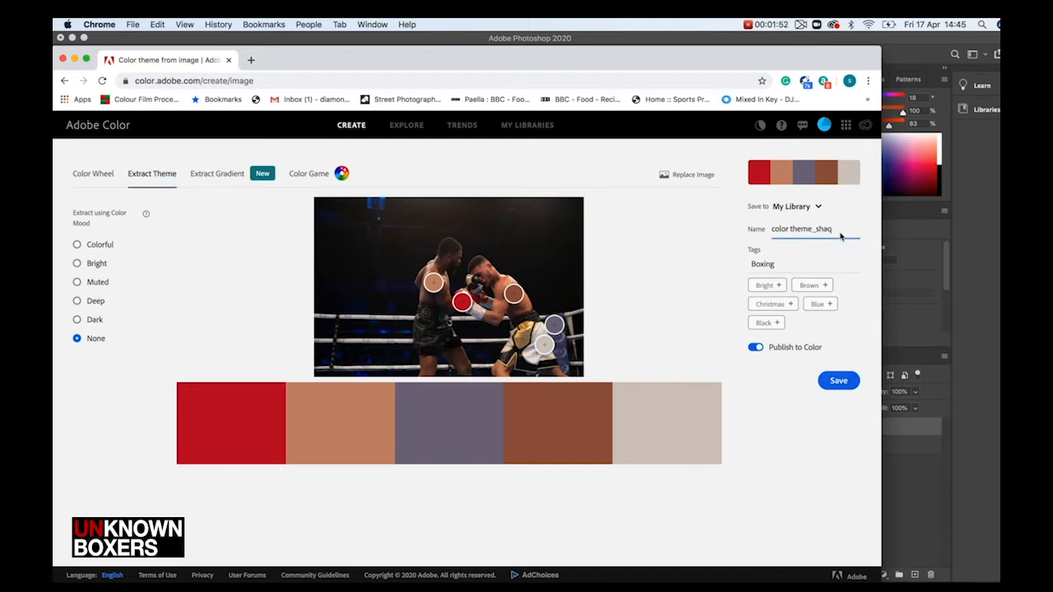
pyautogui.write('2')
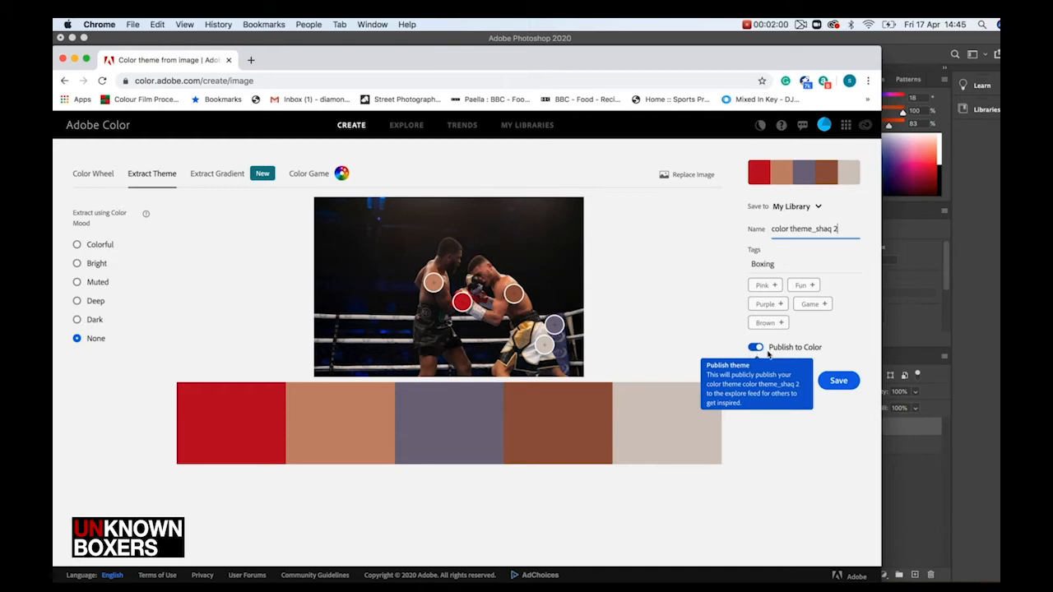
pyautogui.click(837, 381)
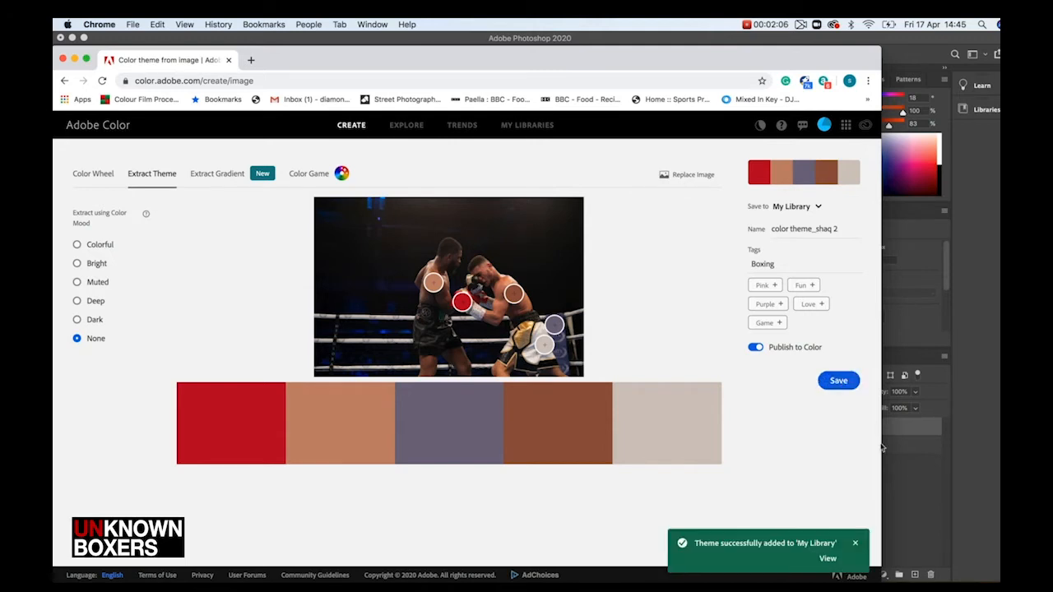
# Switch to Photoshop and open the saved color theme_shaq 2 theme from My Themes in the Adobe Color Themes panel for editing
pyautogui.click(904, 468)
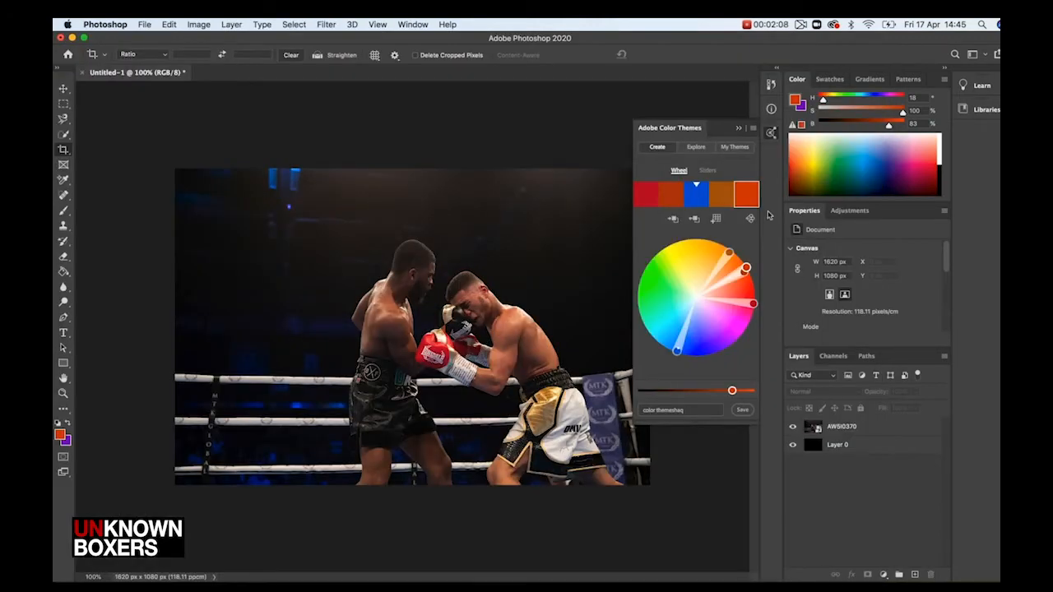
pyautogui.click(735, 151)
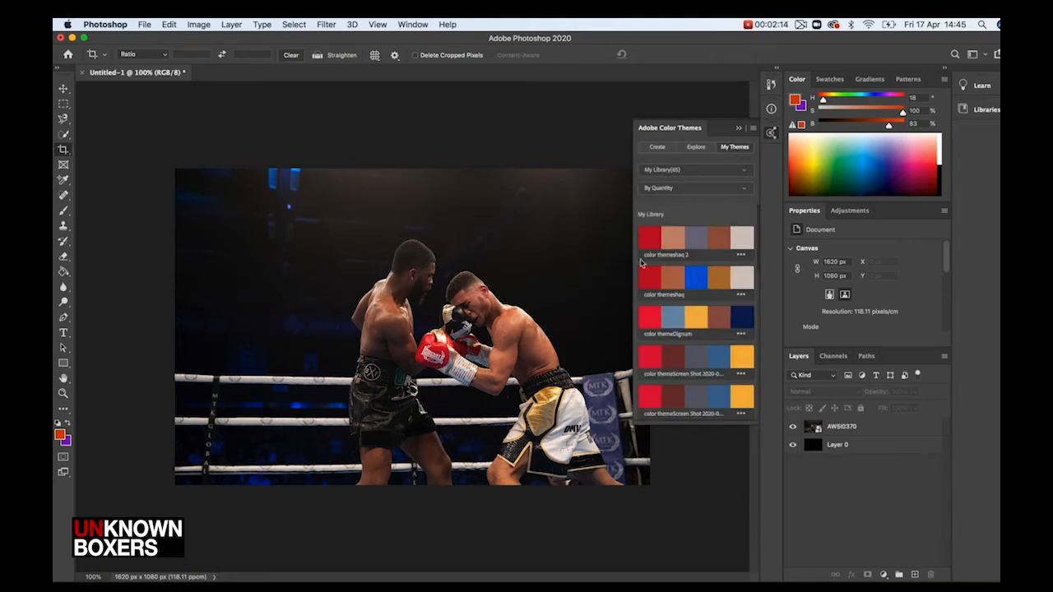
pyautogui.click(740, 256)
pyautogui.click(734, 271)
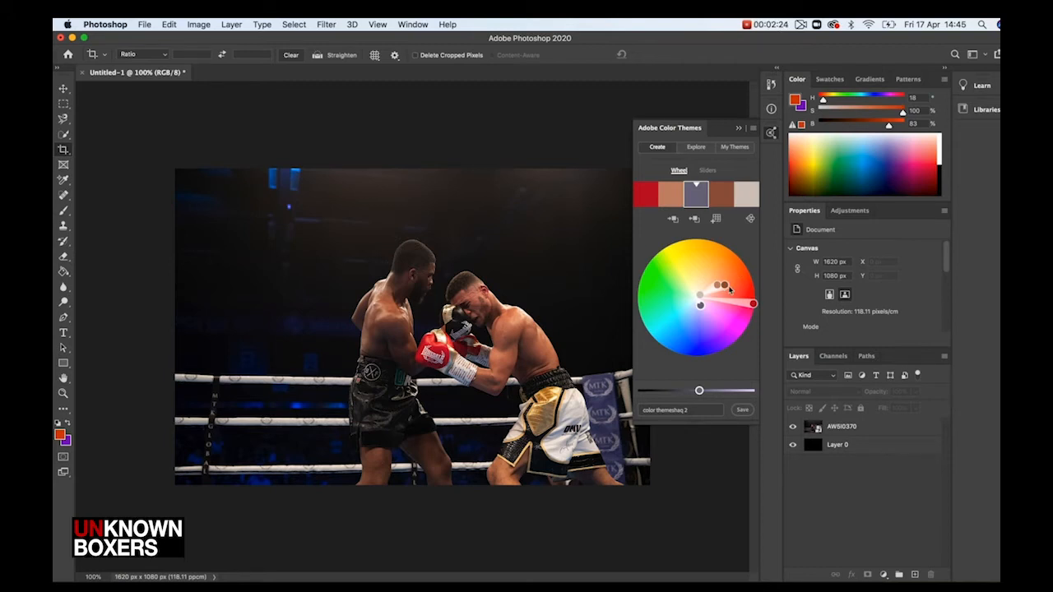
# Shift the second theme colour to orange on the colour wheel and set it as the active colour
pyautogui.moveTo(725, 286)
pyautogui.mouseDown()
pyautogui.moveTo(751, 277)
pyautogui.moveTo(716, 286)
pyautogui.moveTo(745, 269)
pyautogui.mouseUp()
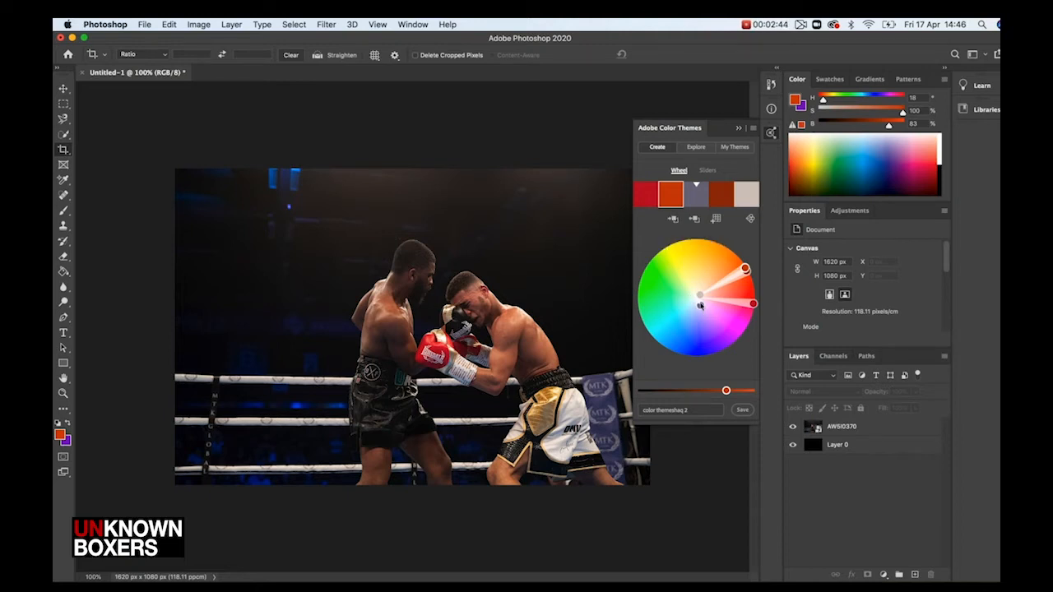
pyautogui.click(674, 220)
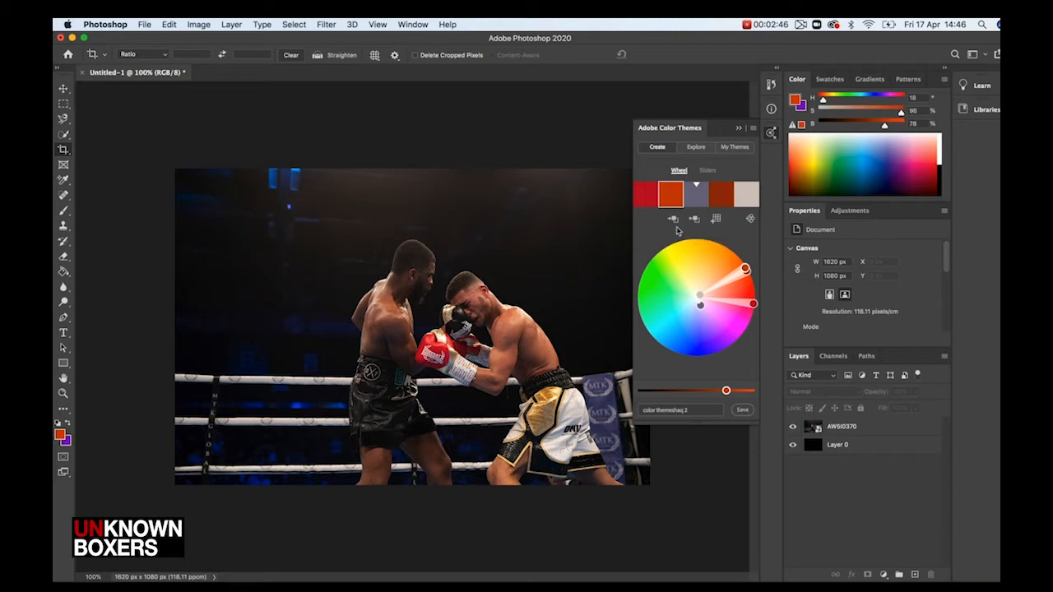
# Make the grey-purple theme colour the active colour, raise its saturation to 100%, and apply it back to the theme
pyautogui.click(701, 307)
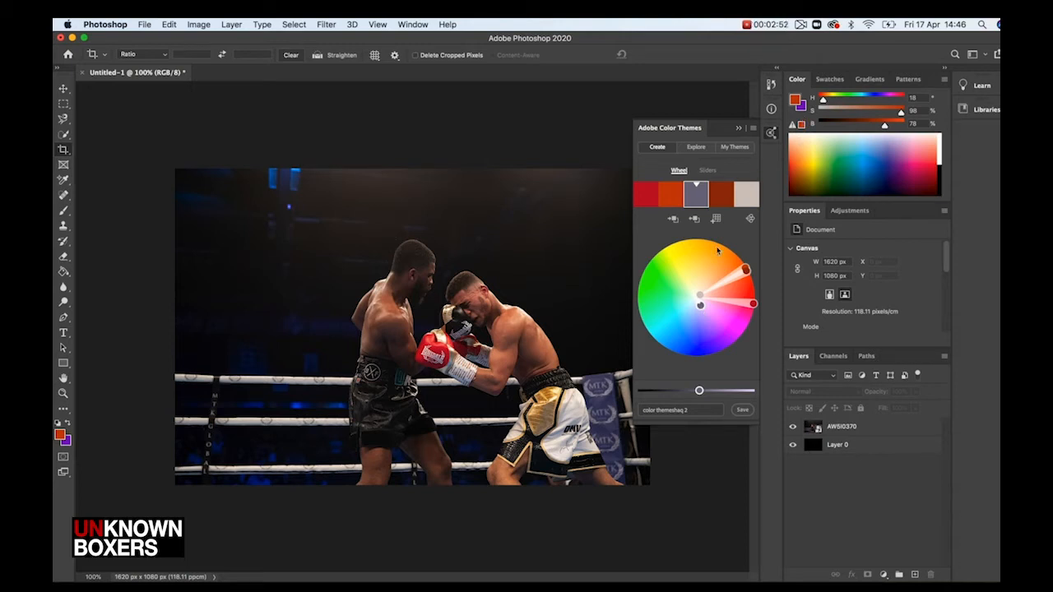
pyautogui.click(674, 221)
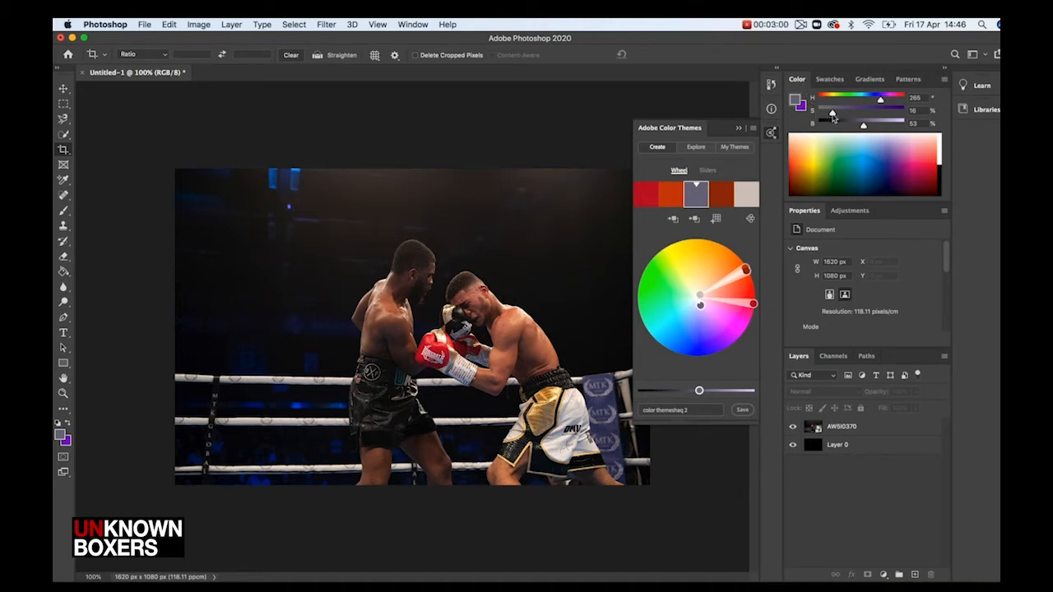
pyautogui.moveTo(831, 114); pyautogui.dragTo(911, 115)
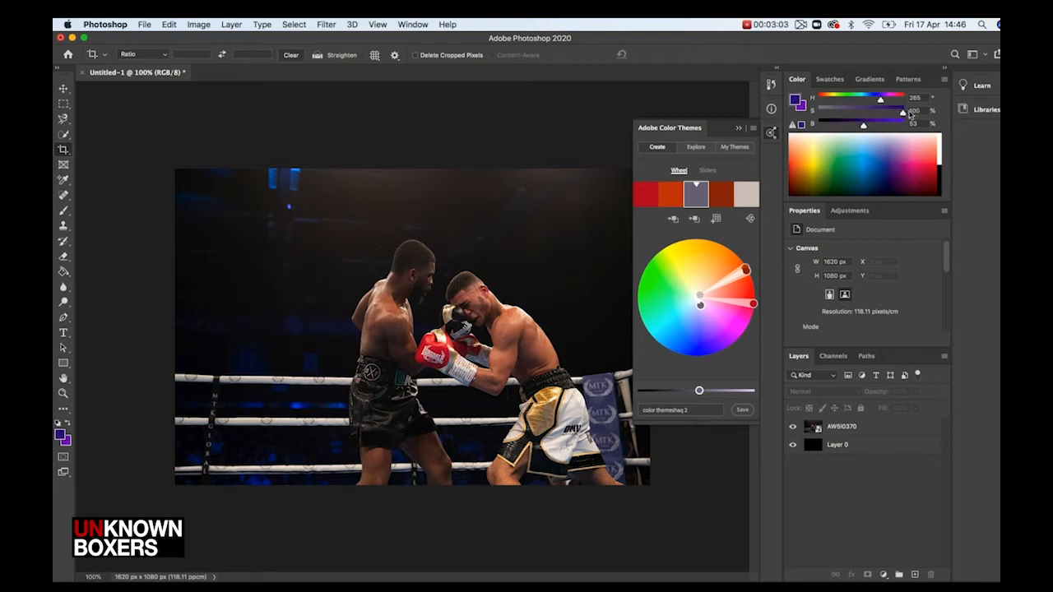
pyautogui.click(694, 220)
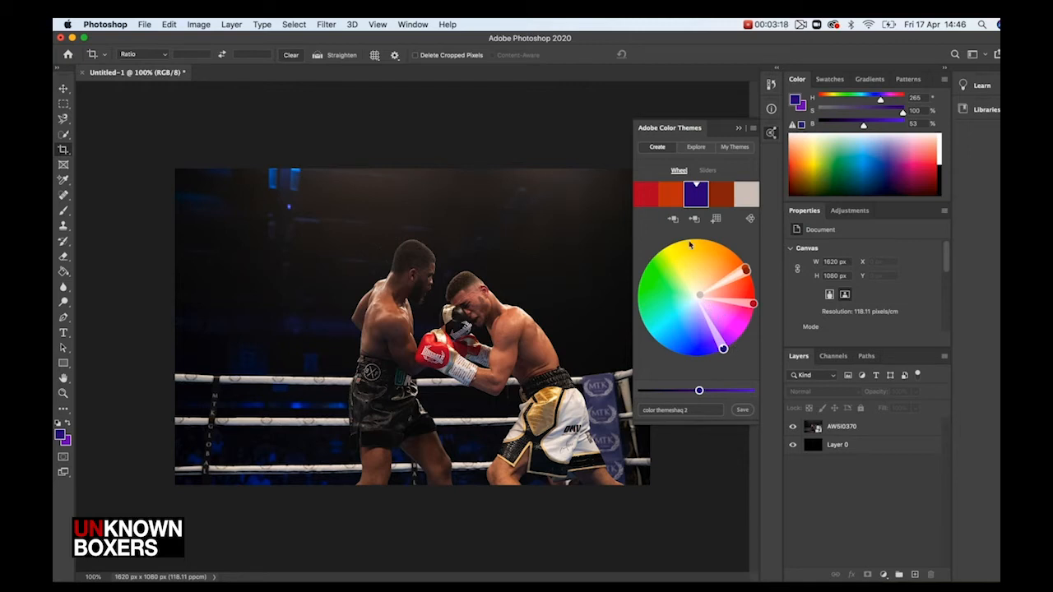
# Make the light beige theme colour the active colour, raise its saturation to 100%, and apply it back to the theme
pyautogui.click(698, 296)
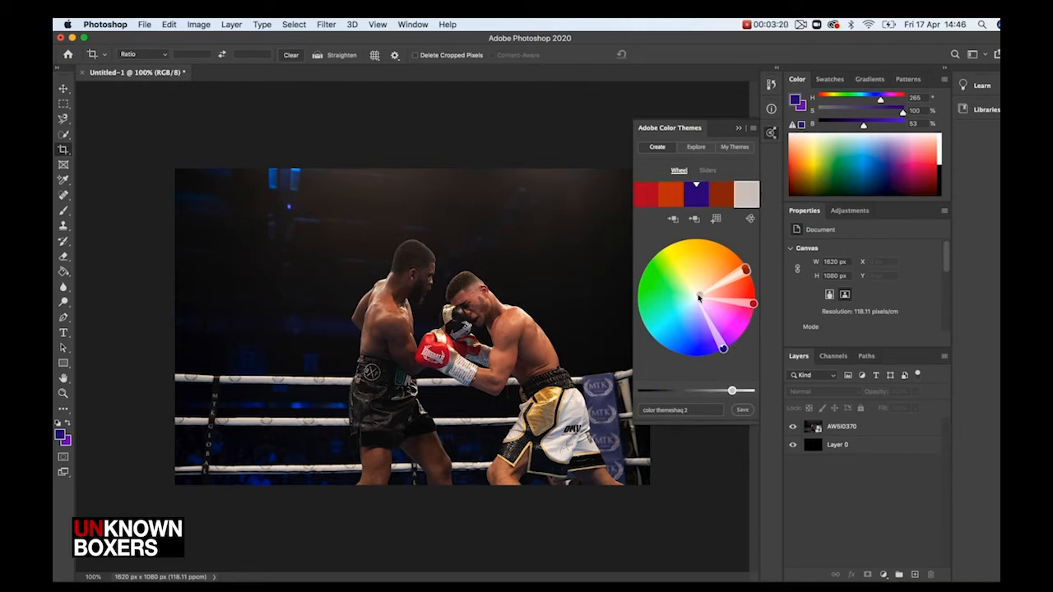
pyautogui.click(673, 219)
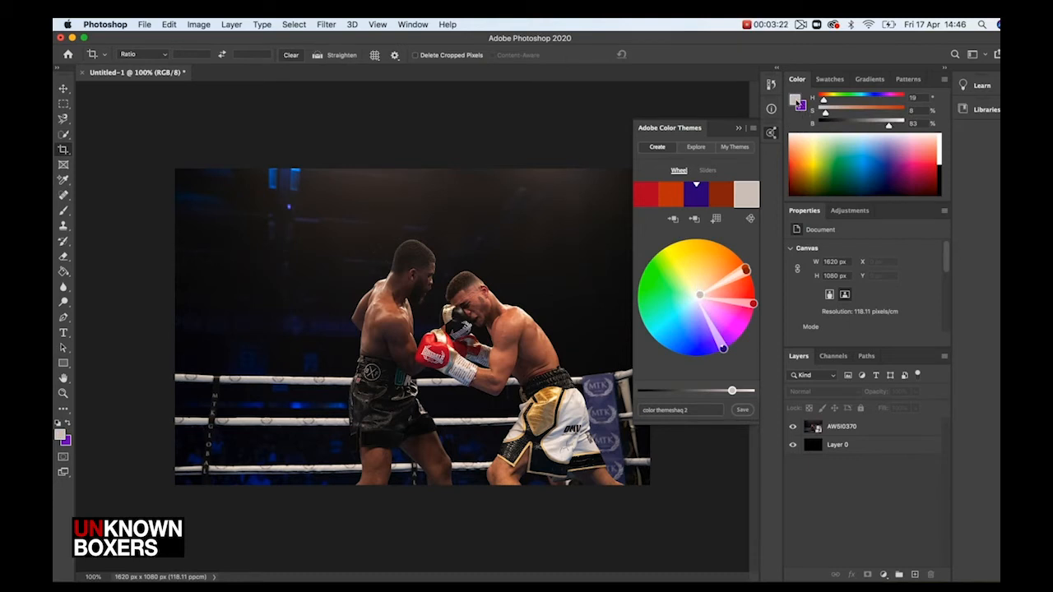
pyautogui.moveTo(825, 115); pyautogui.dragTo(829, 115)
pyautogui.moveTo(829, 115); pyautogui.dragTo(895, 113)
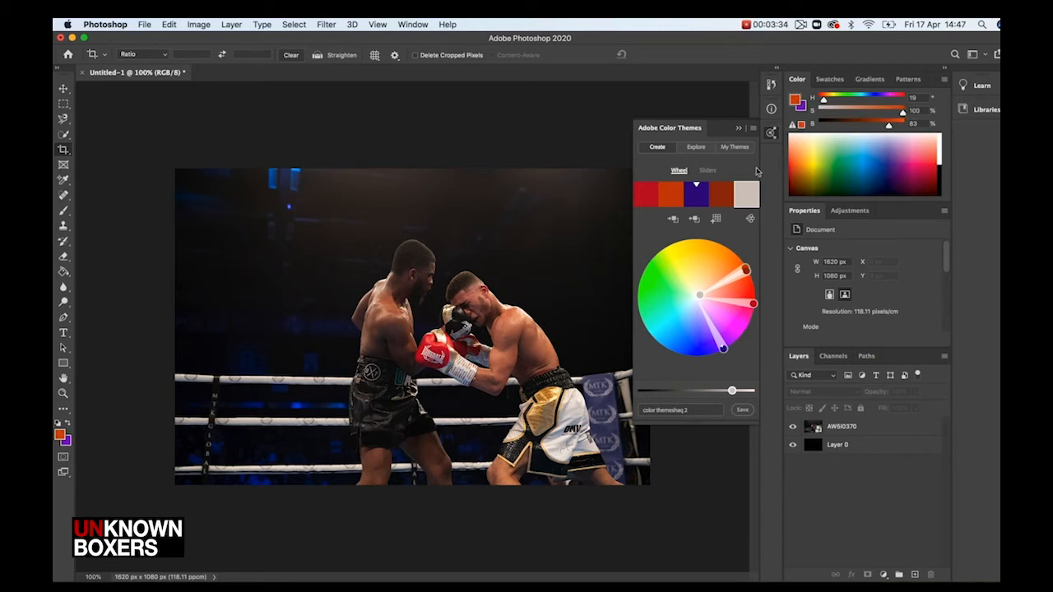
pyautogui.click(695, 222)
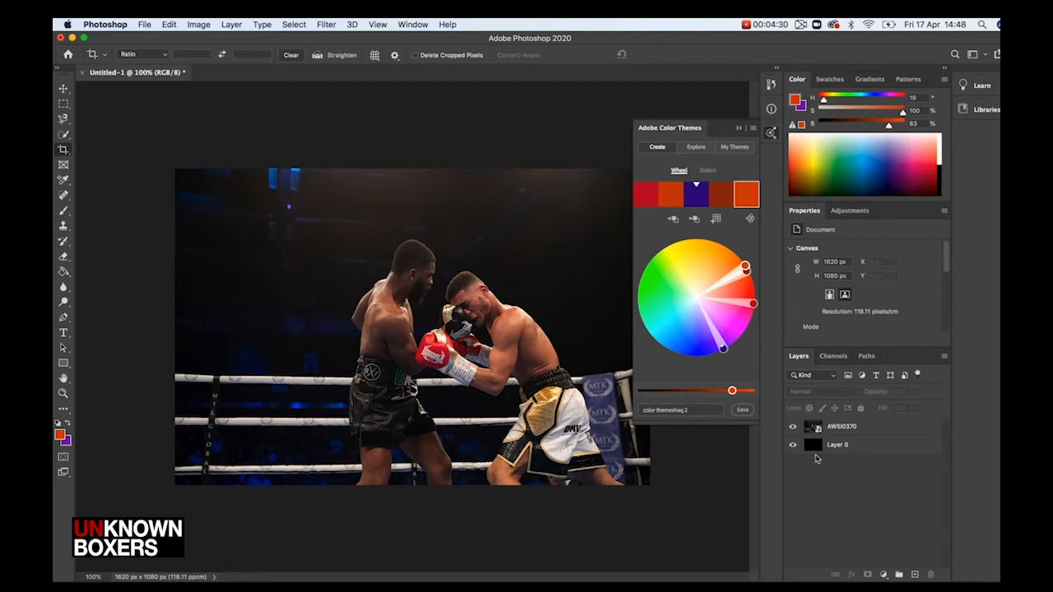
# Duplicate the AWSI0370 photo layer
pyautogui.click(841, 429)
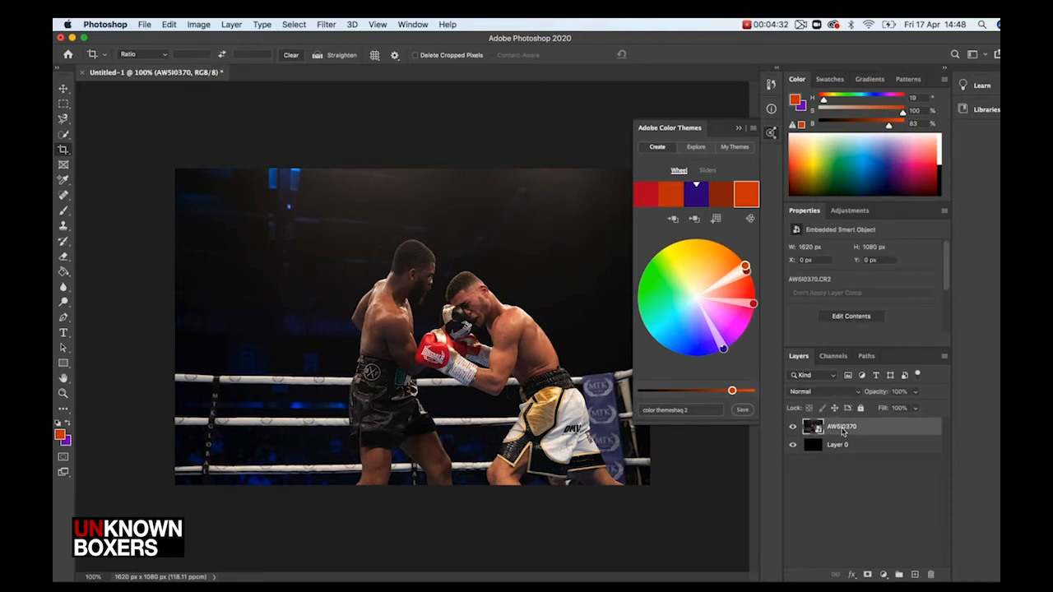
pyautogui.press('super+j')
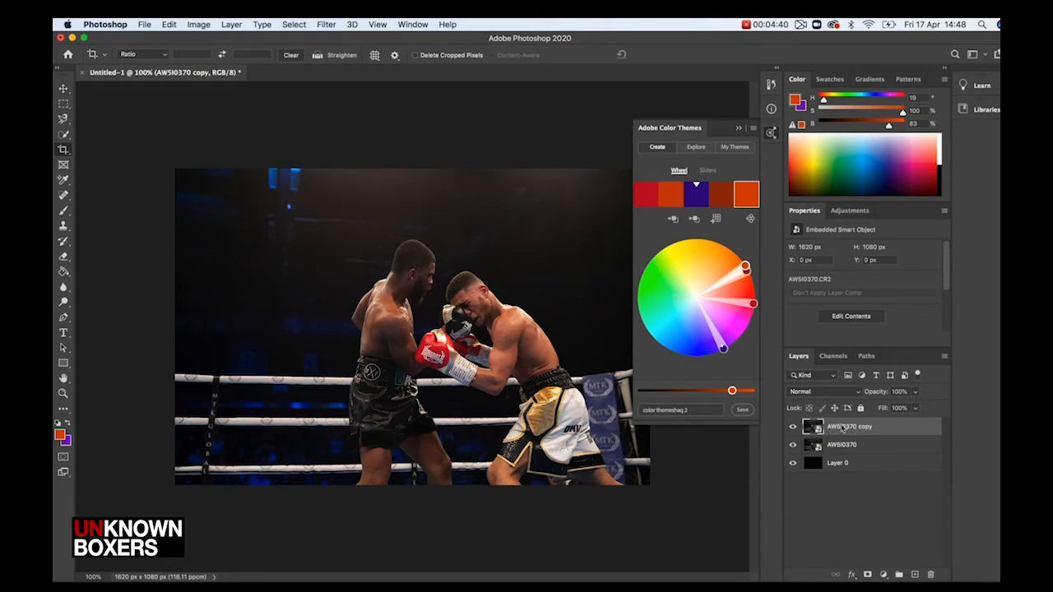
# Add a Hue/Saturation adjustment layer above the duplicated photo layer
pyautogui.click(792, 426)
pyautogui.click(792, 427)
pyautogui.click(883, 574)
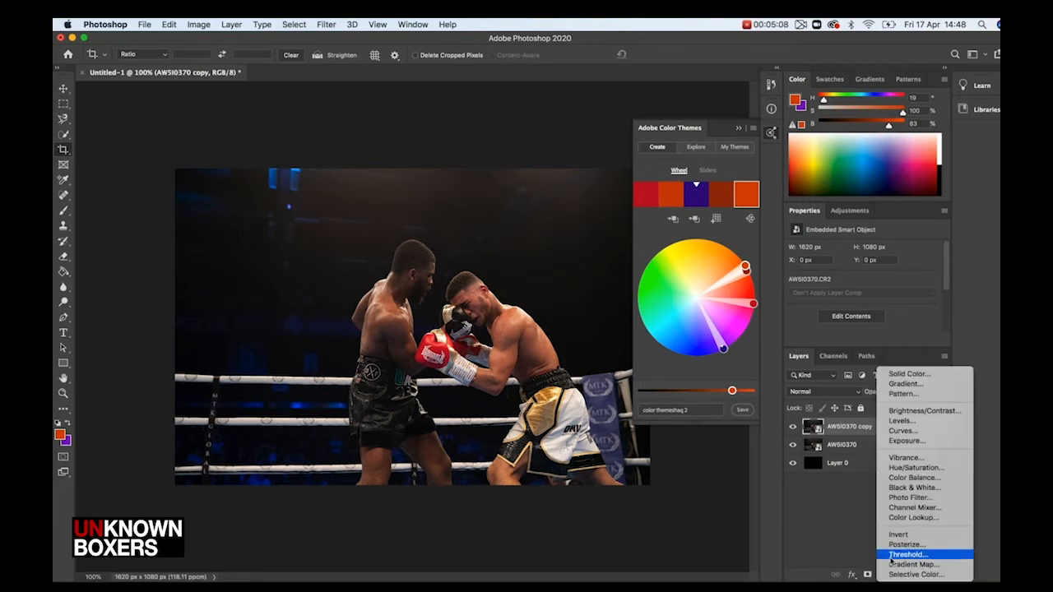
pyautogui.click(904, 468)
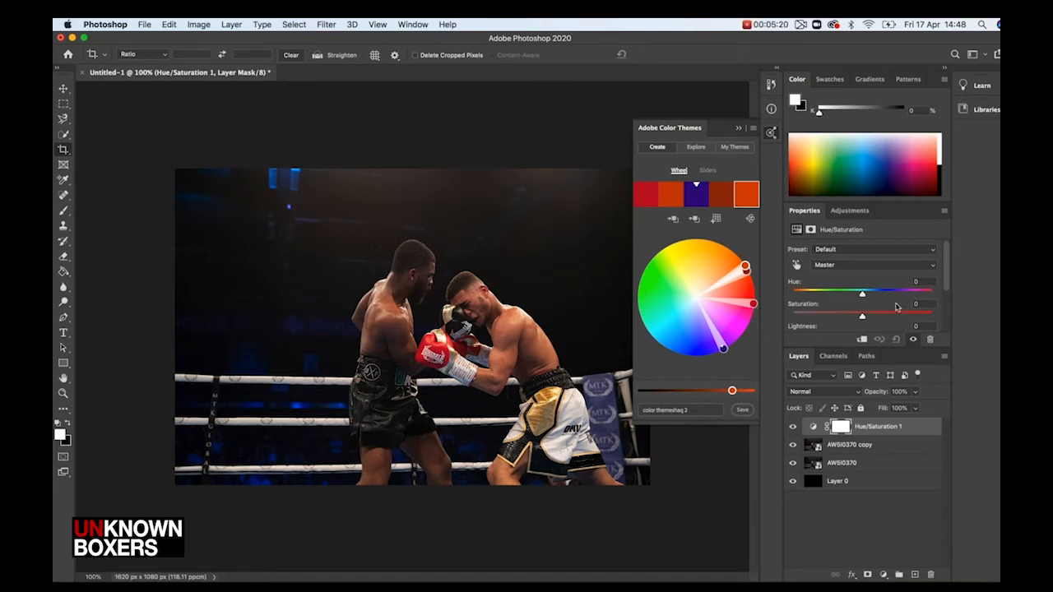
# Target the Reds in the Hue/Saturation adjustment, keep Saturation at 0, and set Hue to +27
pyautogui.click(874, 265)
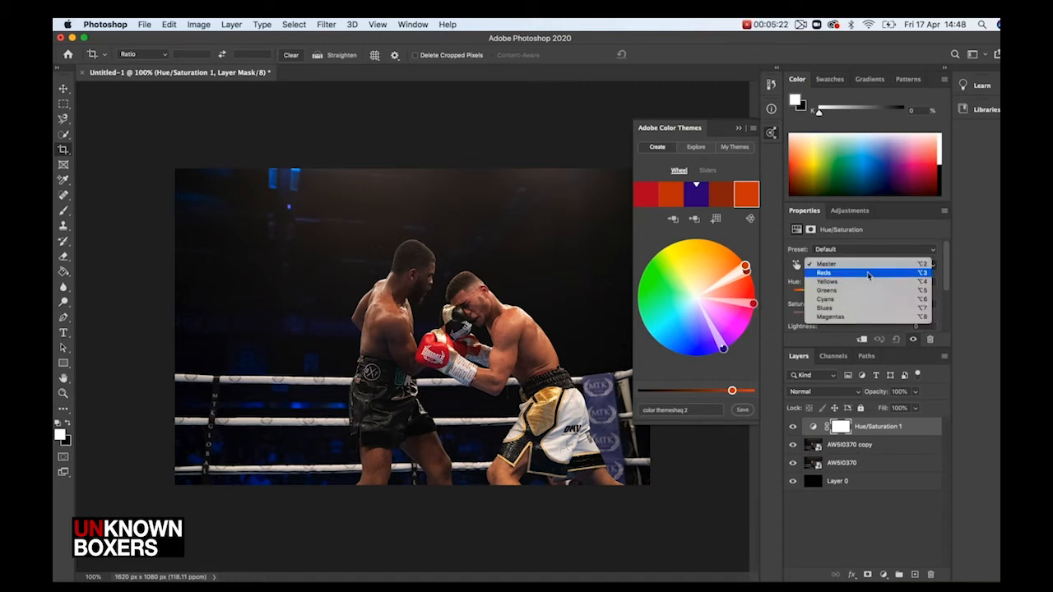
pyautogui.click(868, 274)
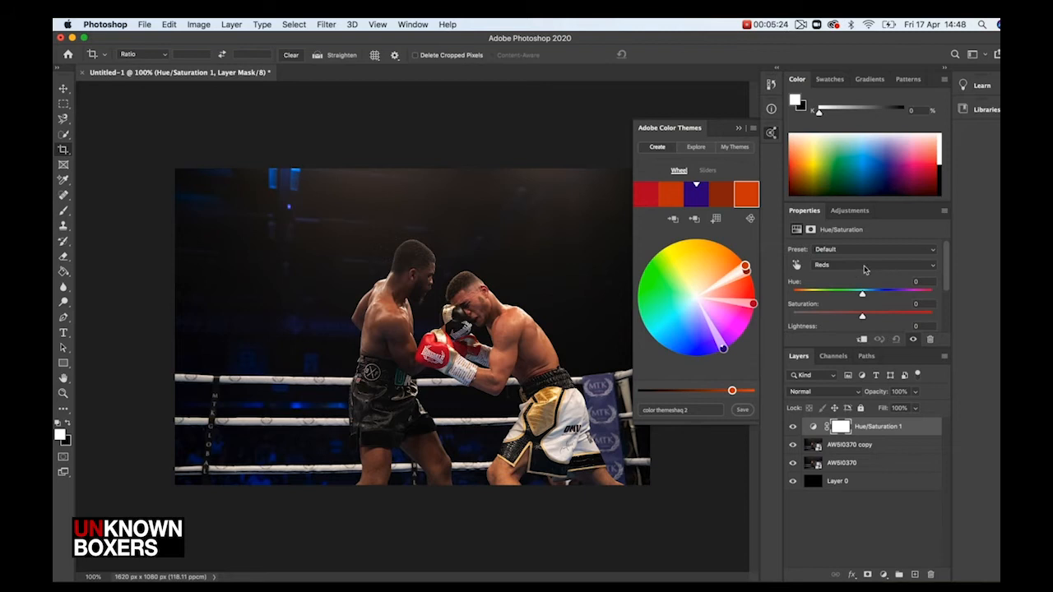
pyautogui.moveTo(863, 319)
pyautogui.mouseDown()
pyautogui.moveTo(813, 321)
pyautogui.moveTo(876, 320)
pyautogui.moveTo(803, 329)
pyautogui.moveTo(871, 321)
pyautogui.moveTo(863, 324)
pyautogui.mouseUp()
pyautogui.click(925, 305)
pyautogui.press('BackSpace')
pyautogui.write('0')
pyautogui.moveTo(862, 298); pyautogui.dragTo(882, 295)
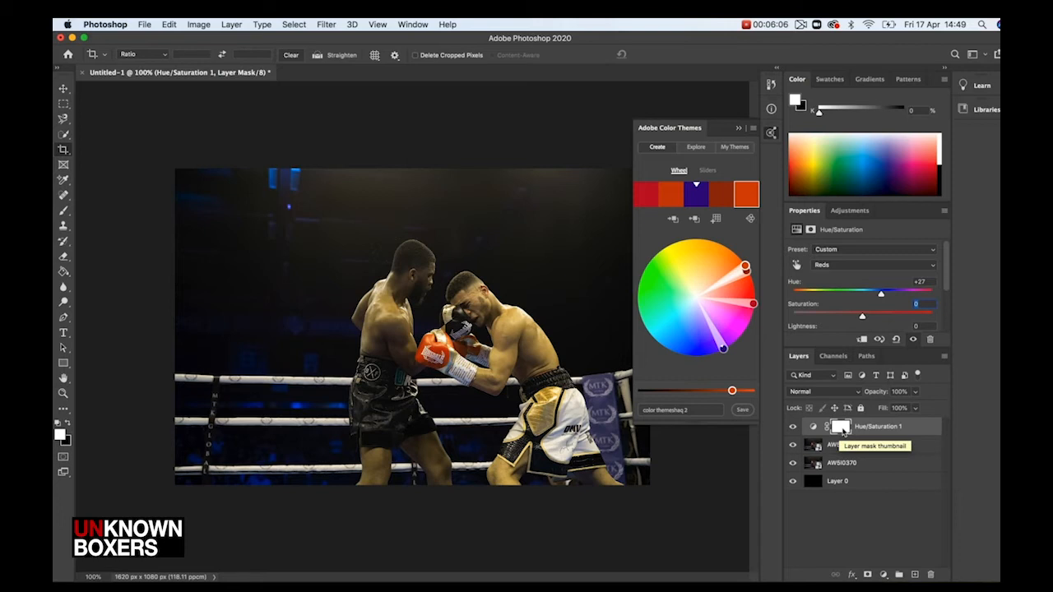
# Invert the Hue/Saturation layer mask to black to hide the adjustment
pyautogui.press('super+i')
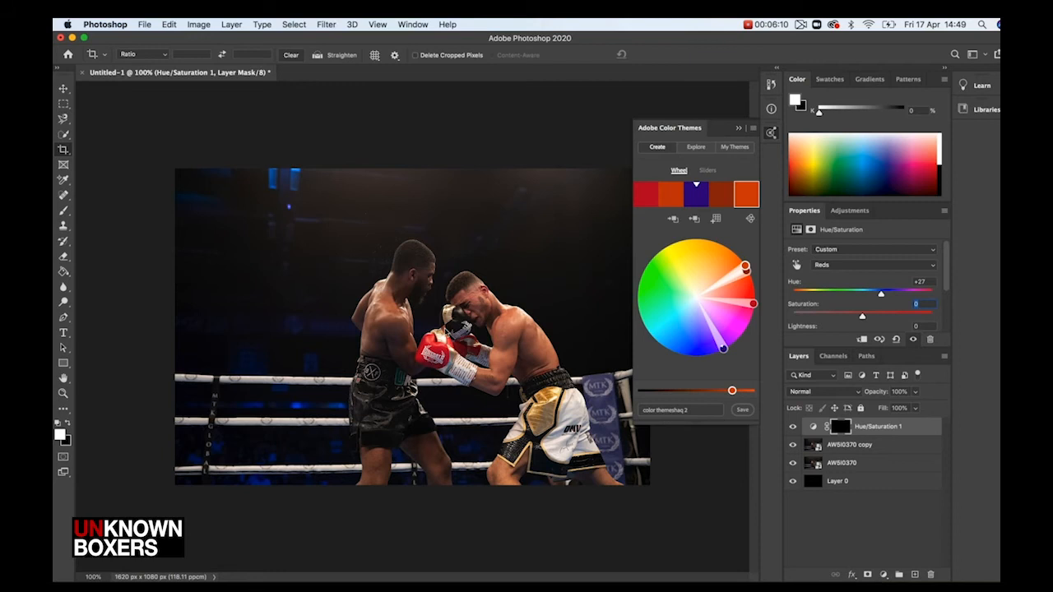
pyautogui.scroll(5, 445, 332)
pyautogui.hscroll(3, 445, 332)
pyautogui.scroll(-2, 446, 332)
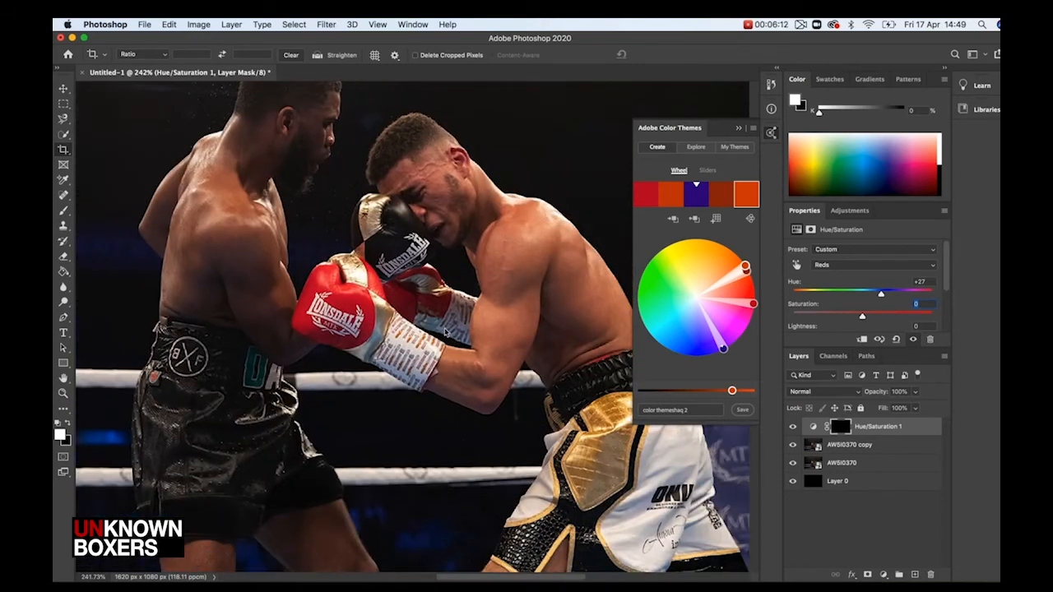
pyautogui.scroll(5, 445, 332)
pyautogui.hscroll(-2, 447, 326)
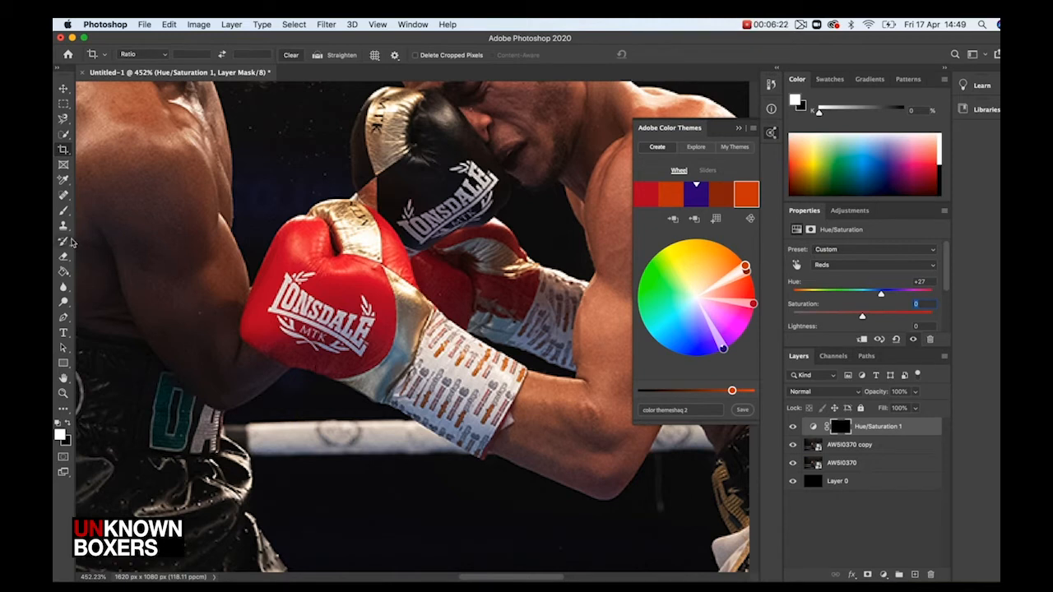
# Paint with a white brush at 100% opacity over the red glove to reveal the orange hue shift
pyautogui.moveTo(66, 215); pyautogui.dragTo(95, 215)
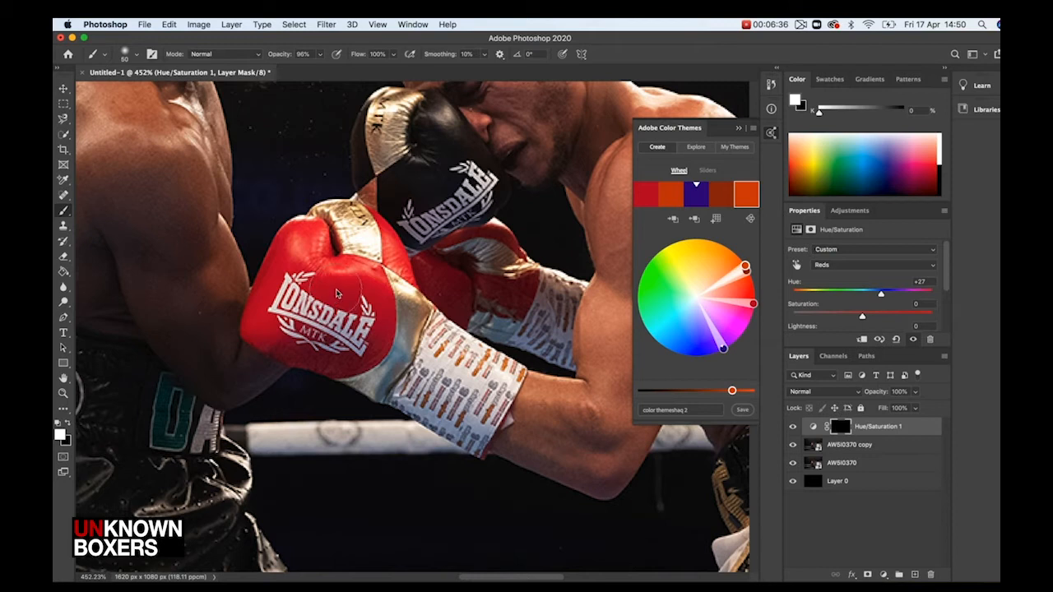
pyautogui.click(320, 54)
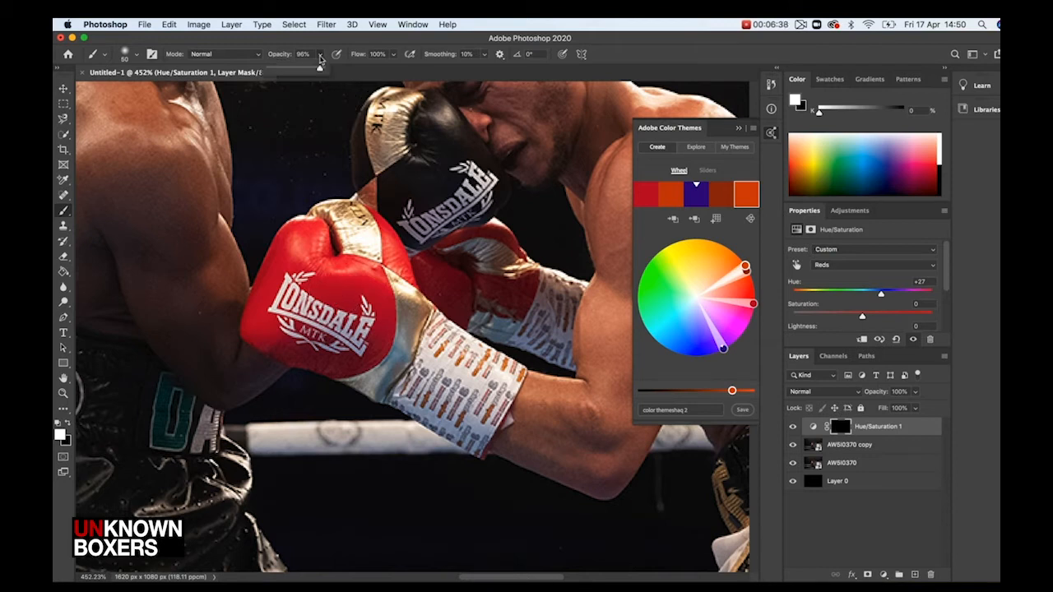
pyautogui.moveTo(320, 73); pyautogui.dragTo(326, 74)
pyautogui.moveTo(347, 276)
pyautogui.mouseDown()
pyautogui.moveTo(329, 285)
pyautogui.moveTo(296, 255)
pyautogui.moveTo(300, 226)
pyautogui.moveTo(271, 309)
pyautogui.moveTo(277, 327)
pyautogui.moveTo(370, 356)
pyautogui.moveTo(370, 290)
pyautogui.moveTo(380, 328)
pyautogui.moveTo(362, 308)
pyautogui.moveTo(333, 344)
pyautogui.moveTo(257, 329)
pyautogui.mouseUp()
pyautogui.moveTo(319, 258)
pyautogui.mouseDown()
pyautogui.moveTo(309, 235)
pyautogui.moveTo(274, 292)
pyautogui.mouseUp()
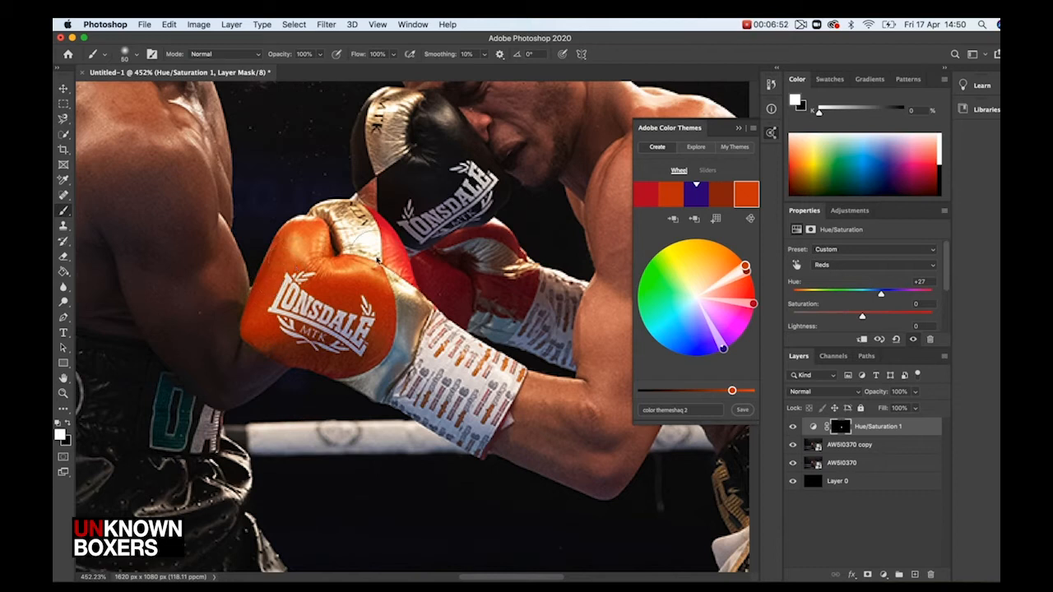
pyautogui.moveTo(363, 239); pyautogui.dragTo(365, 233)
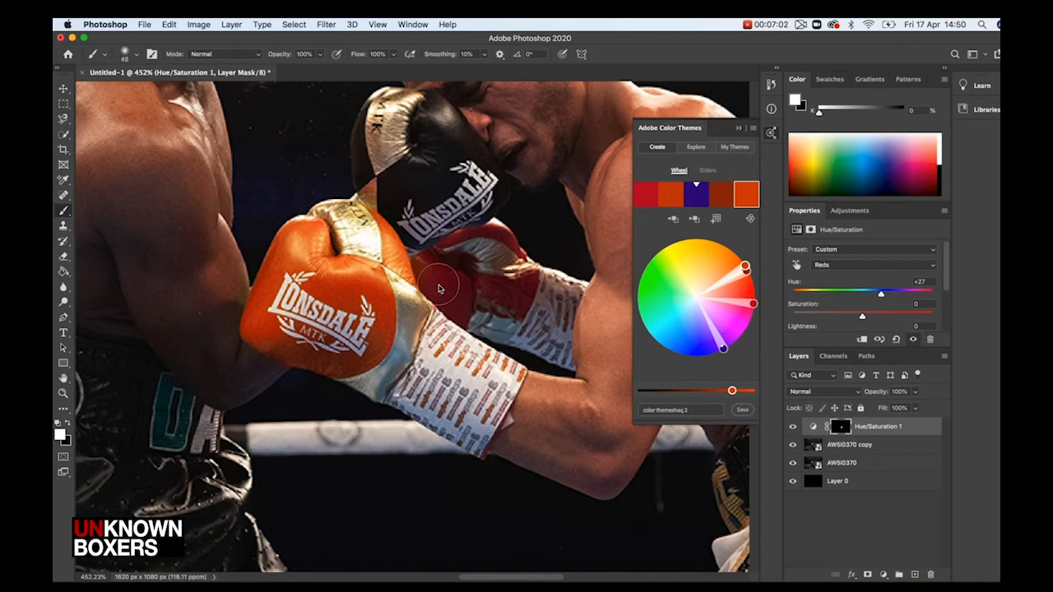
# Paint white over the remaining red on the second glove to extend the orange hue shift
pyautogui.moveTo(438, 288)
pyautogui.mouseDown()
pyautogui.moveTo(453, 310)
pyautogui.moveTo(429, 273)
pyautogui.moveTo(475, 296)
pyautogui.moveTo(531, 288)
pyautogui.moveTo(516, 302)
pyautogui.moveTo(514, 270)
pyautogui.moveTo(502, 258)
pyautogui.moveTo(455, 256)
pyautogui.moveTo(510, 260)
pyautogui.mouseUp()
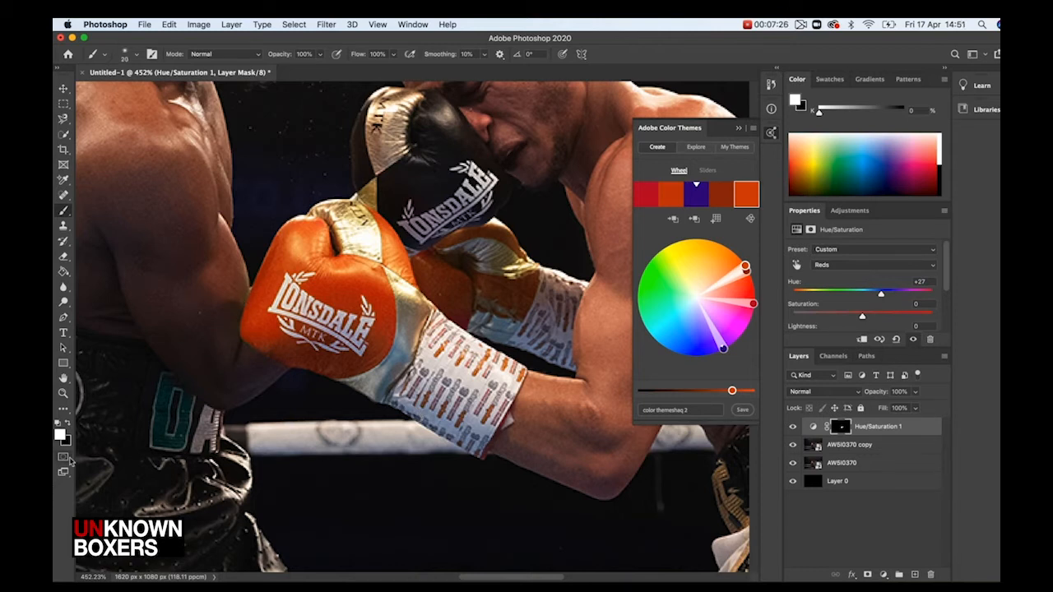
pyautogui.click(67, 422)
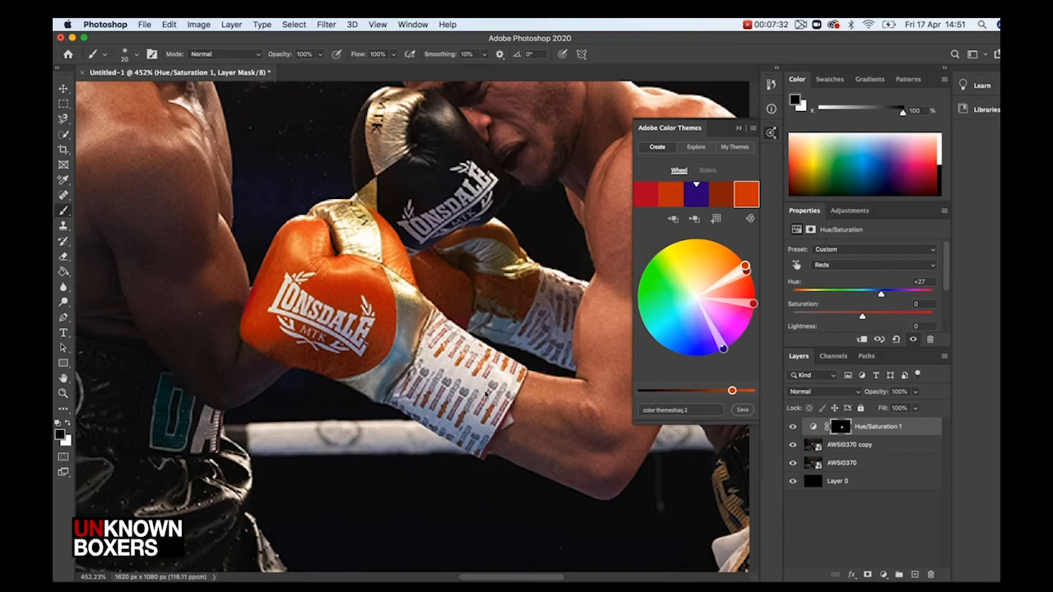
pyautogui.click(68, 423)
# Add another Hue/Saturation adjustment layer targeting Blues and set its Saturation to +3
pyautogui.scroll(-8, 467, 368)
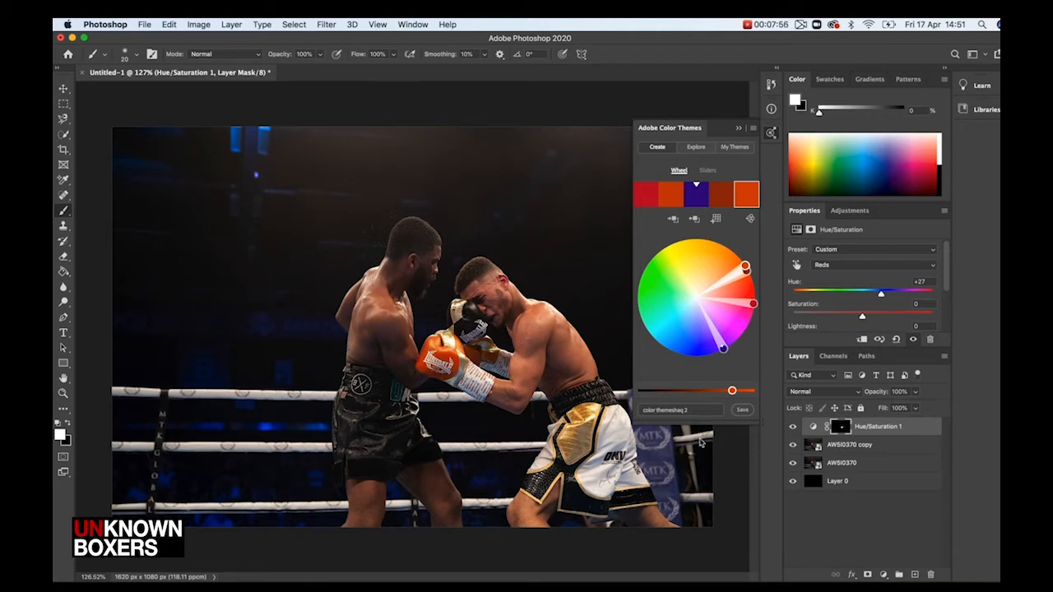
pyautogui.click(883, 575)
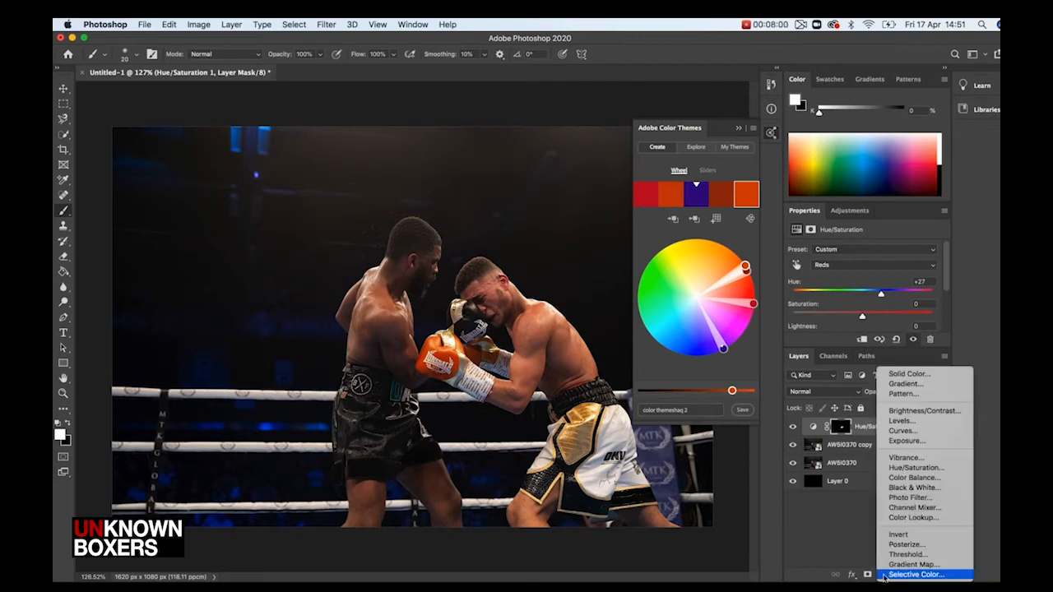
pyautogui.click(916, 469)
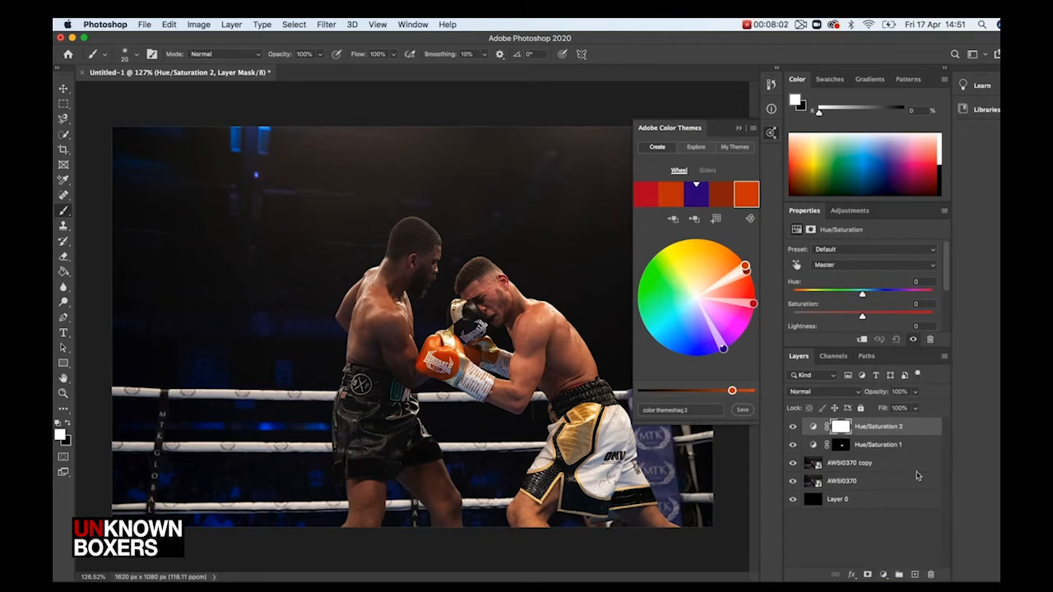
pyautogui.click(864, 266)
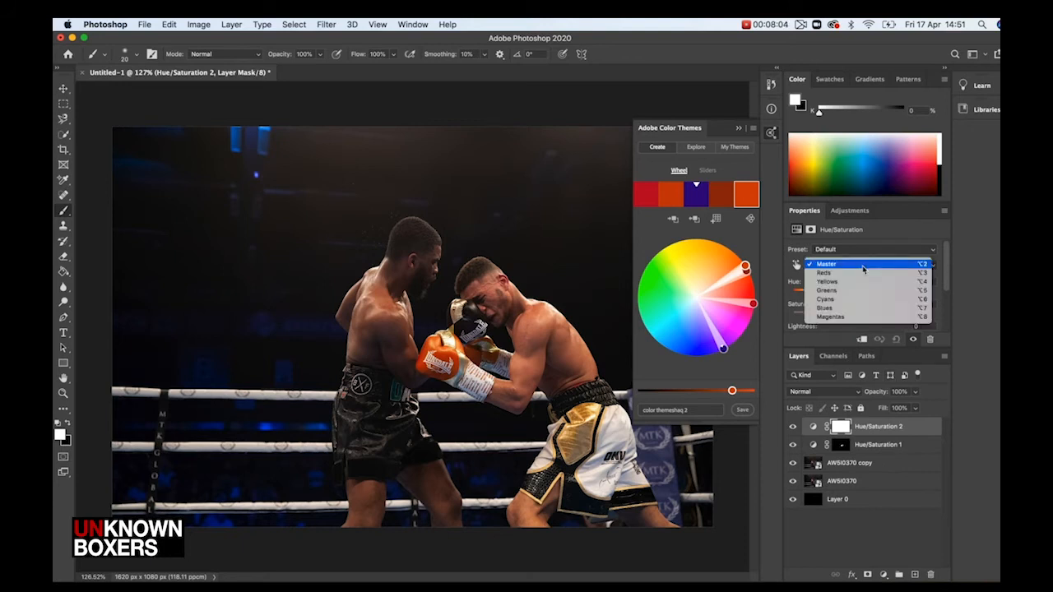
pyautogui.click(862, 308)
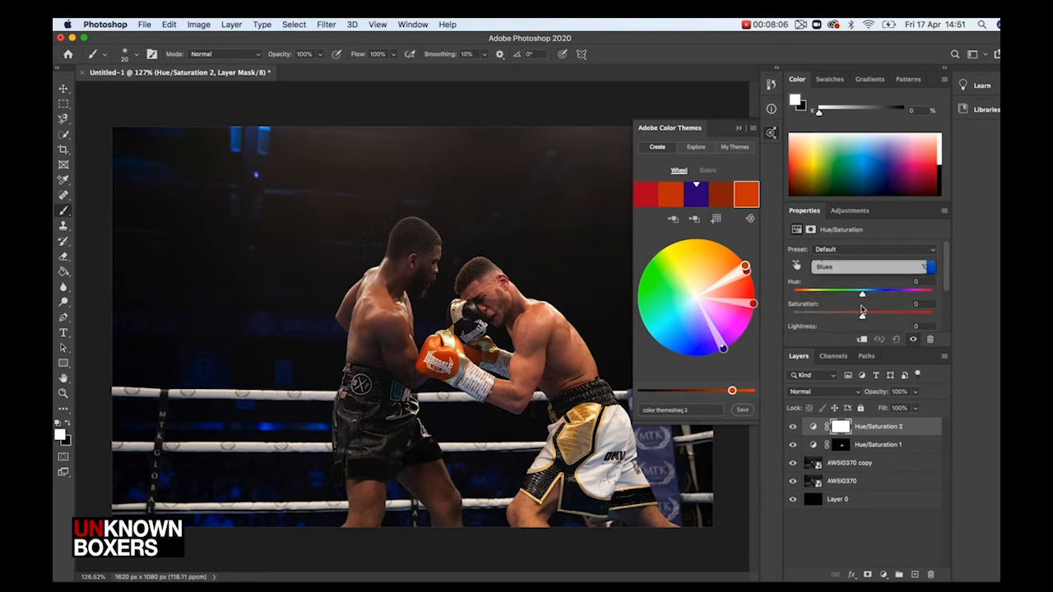
pyautogui.moveTo(861, 313); pyautogui.dragTo(764, 323)
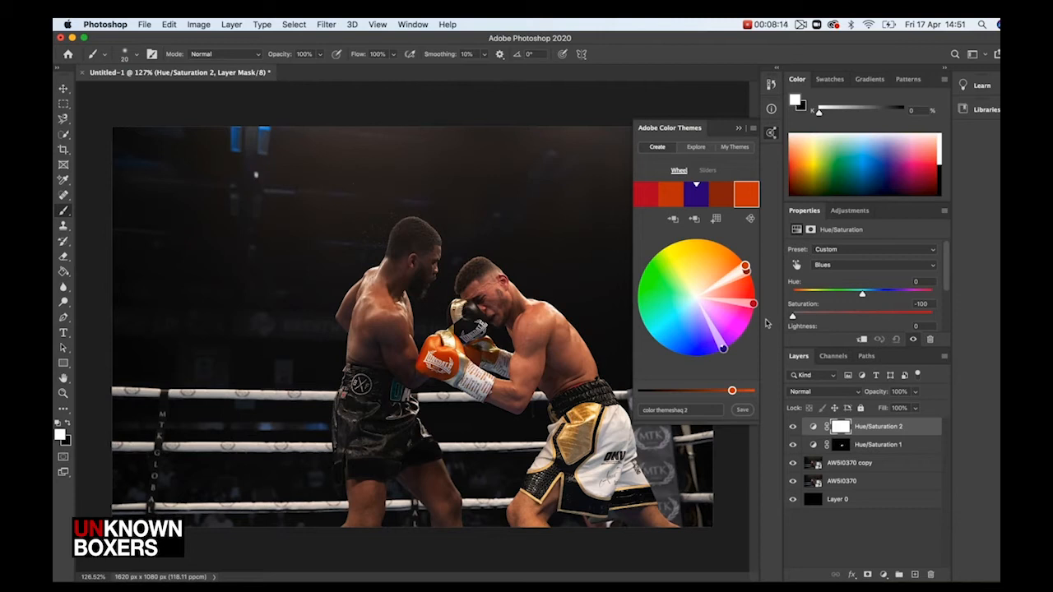
pyautogui.moveTo(792, 317); pyautogui.dragTo(864, 319)
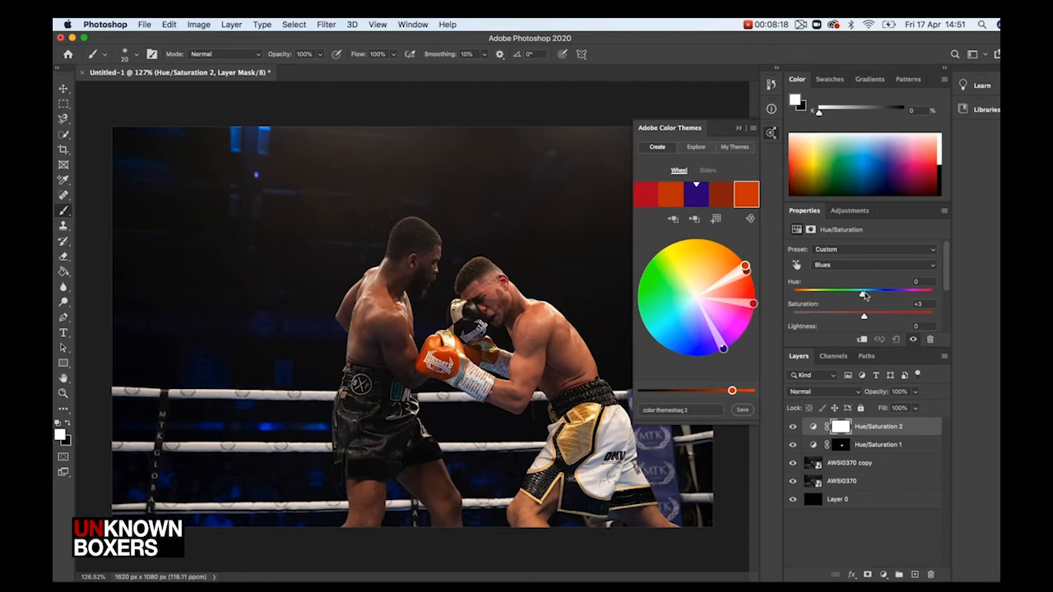
# Set the Blues Hue to -46 and drag the theme's purple swatch to a matching teal on the Adobe Color wheel
pyautogui.moveTo(862, 295); pyautogui.dragTo(909, 306)
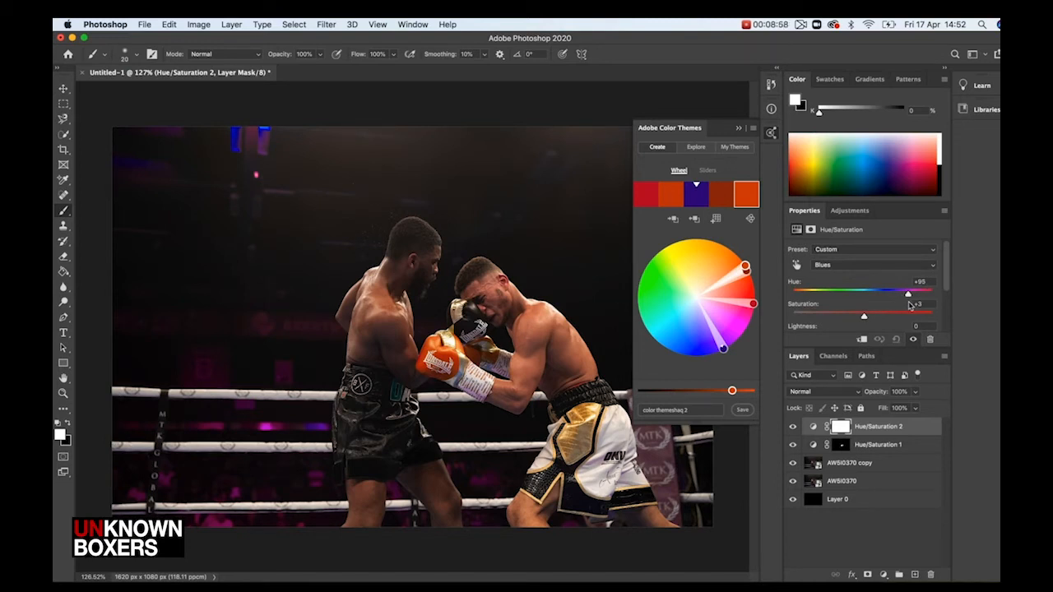
pyautogui.click(739, 130)
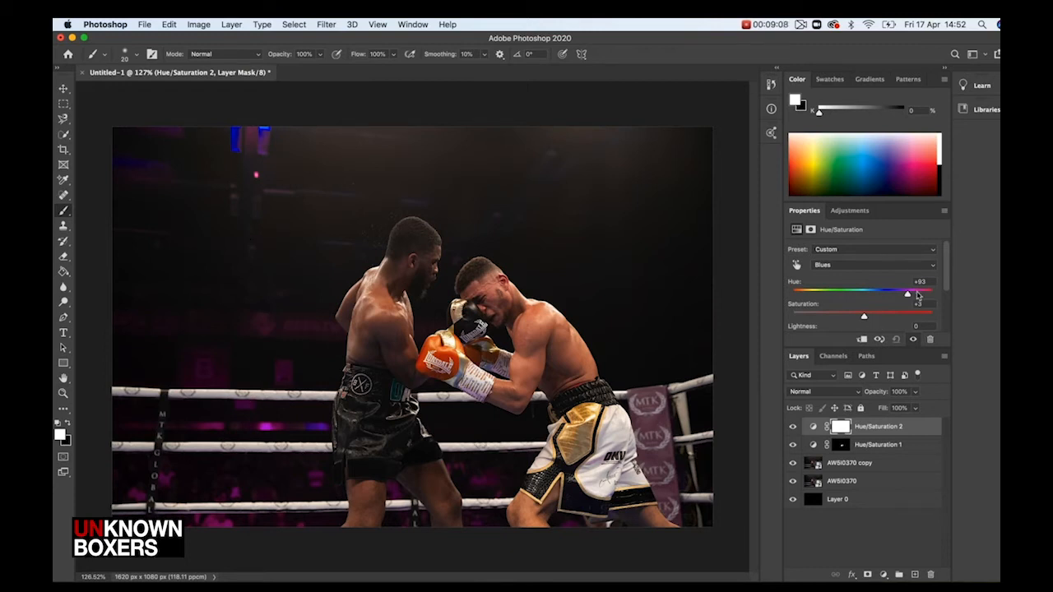
pyautogui.moveTo(909, 301); pyautogui.dragTo(832, 309)
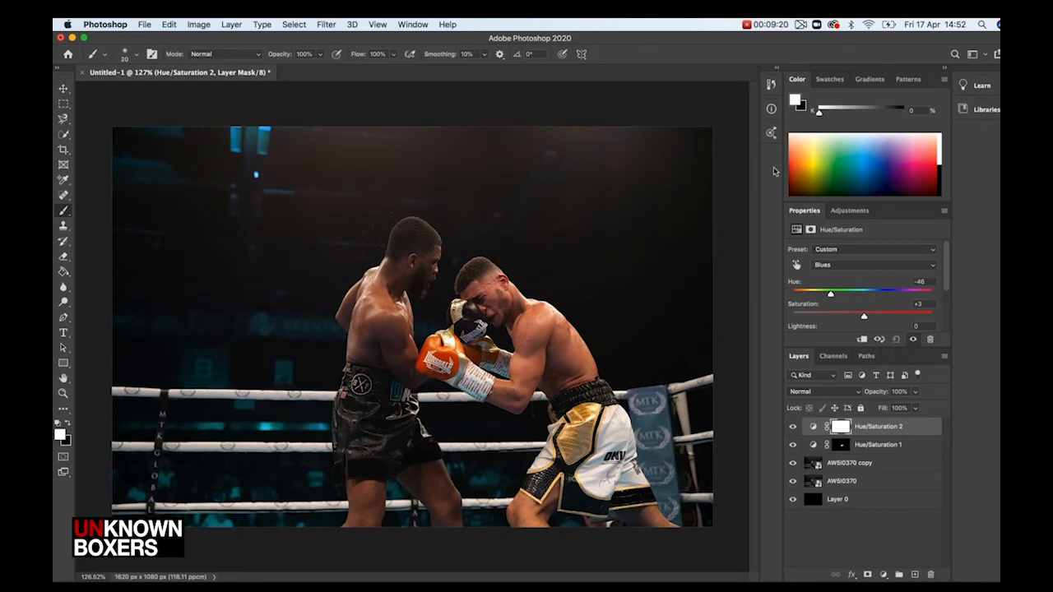
pyautogui.click(771, 133)
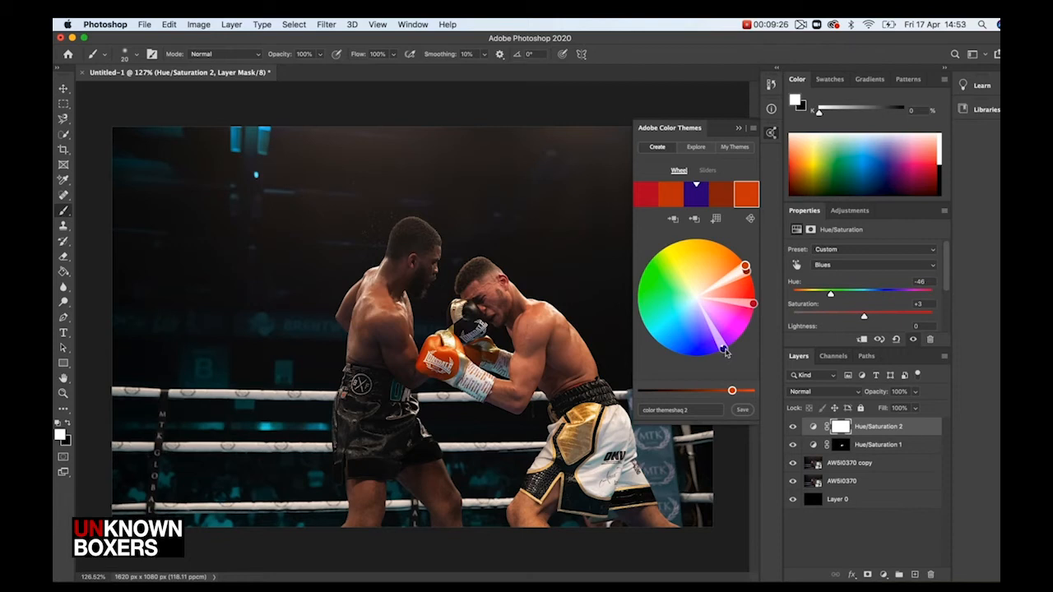
pyautogui.moveTo(723, 351); pyautogui.dragTo(654, 340)
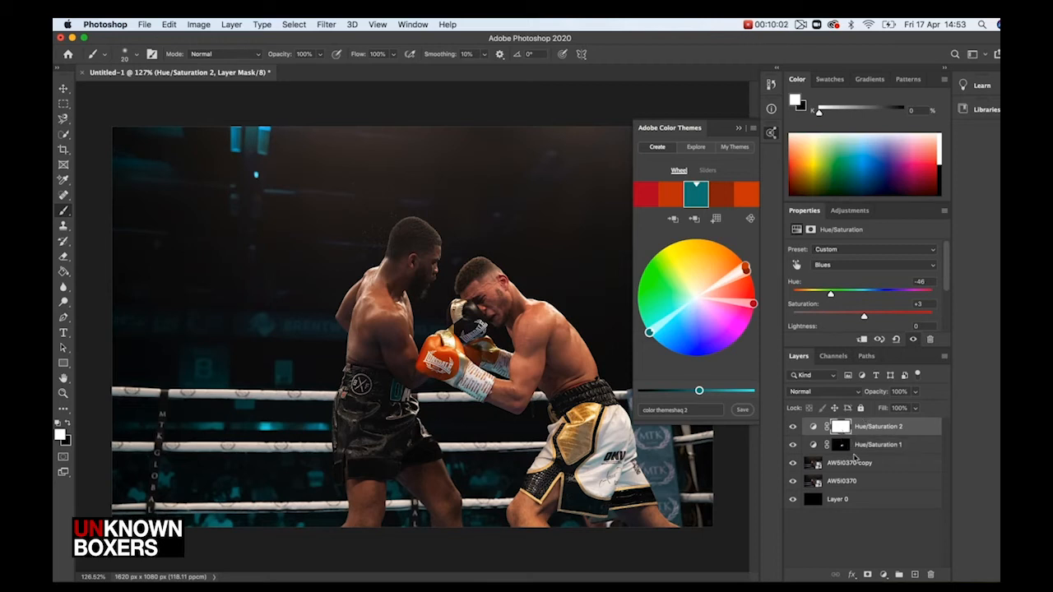
# Invert the Blues adjustment's mask and paint white over the background lights and ring areas
pyautogui.press('super+i')
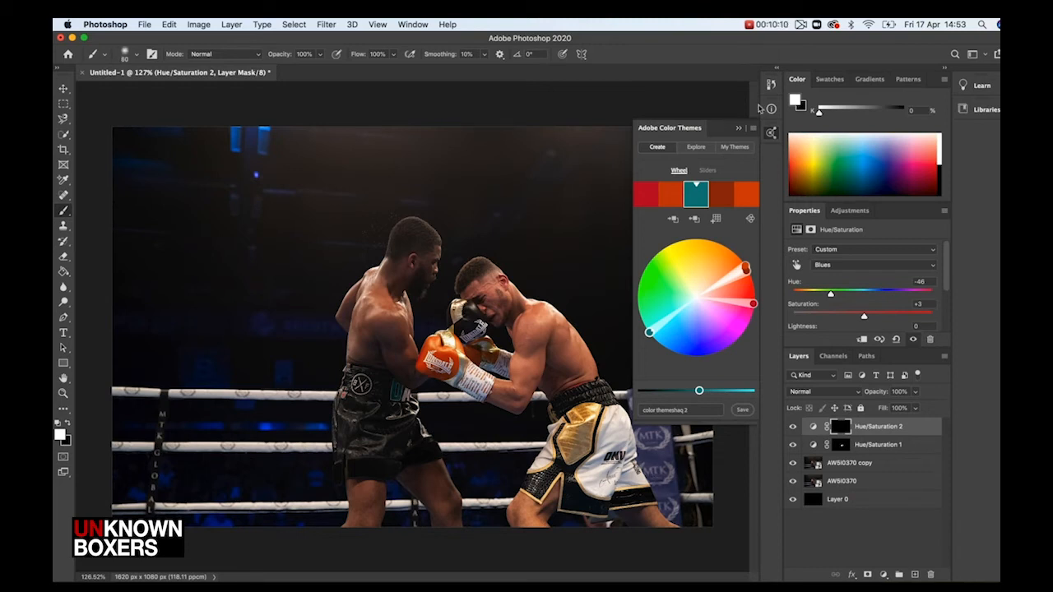
pyautogui.moveTo(649, 420); pyautogui.dragTo(644, 404)
pyautogui.moveTo(656, 454)
pyautogui.mouseDown()
pyautogui.moveTo(674, 514)
pyautogui.moveTo(642, 421)
pyautogui.moveTo(663, 393)
pyautogui.moveTo(674, 460)
pyautogui.mouseUp()
pyautogui.moveTo(309, 431)
pyautogui.mouseDown()
pyautogui.moveTo(127, 425)
pyautogui.moveTo(272, 423)
pyautogui.moveTo(139, 418)
pyautogui.moveTo(304, 375)
pyautogui.moveTo(262, 321)
pyautogui.mouseUp()
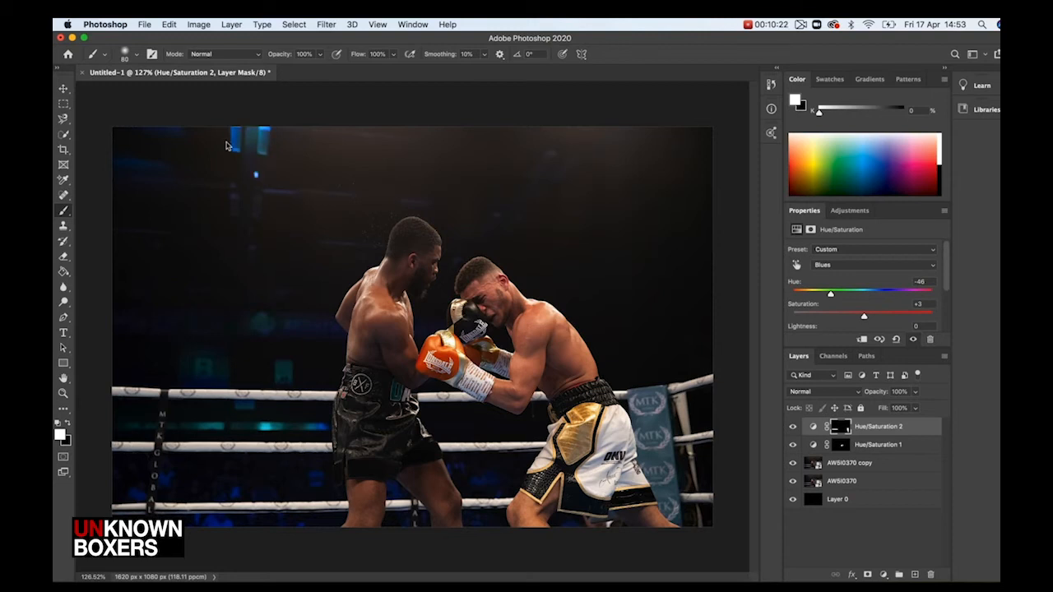
pyautogui.moveTo(142, 128)
pyautogui.mouseDown()
pyautogui.moveTo(129, 203)
pyautogui.moveTo(184, 161)
pyautogui.moveTo(296, 120)
pyautogui.moveTo(198, 267)
pyautogui.mouseUp()
pyautogui.moveTo(291, 491)
pyautogui.mouseDown()
pyautogui.moveTo(308, 487)
pyautogui.moveTo(230, 487)
pyautogui.moveTo(296, 479)
pyautogui.mouseUp()
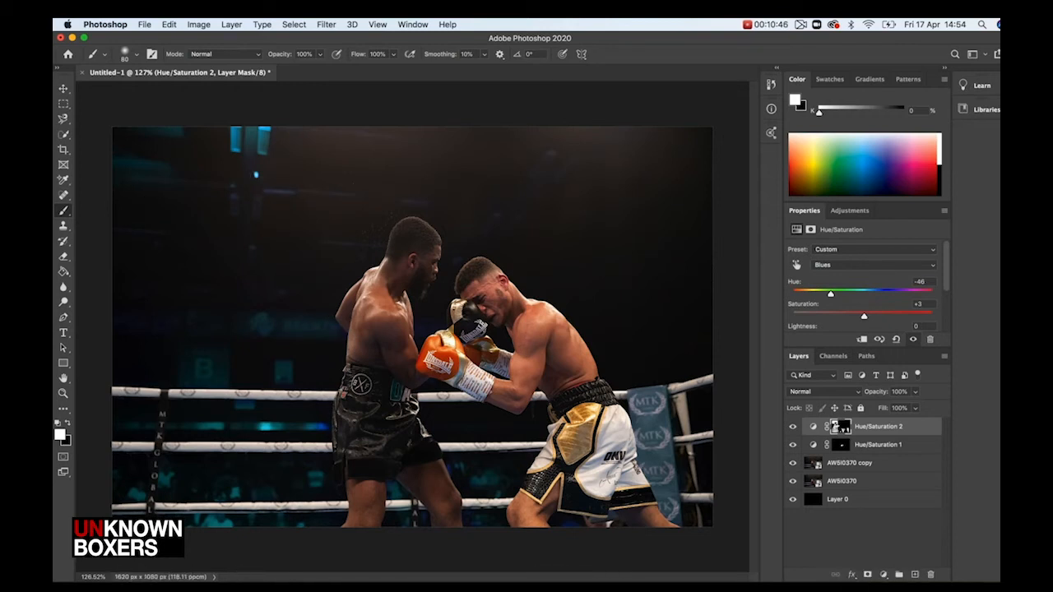
# Reselect the Blues adjustment layer and shift the first theme colour to a deeper red on the Adobe Color wheel
pyautogui.click(844, 524)
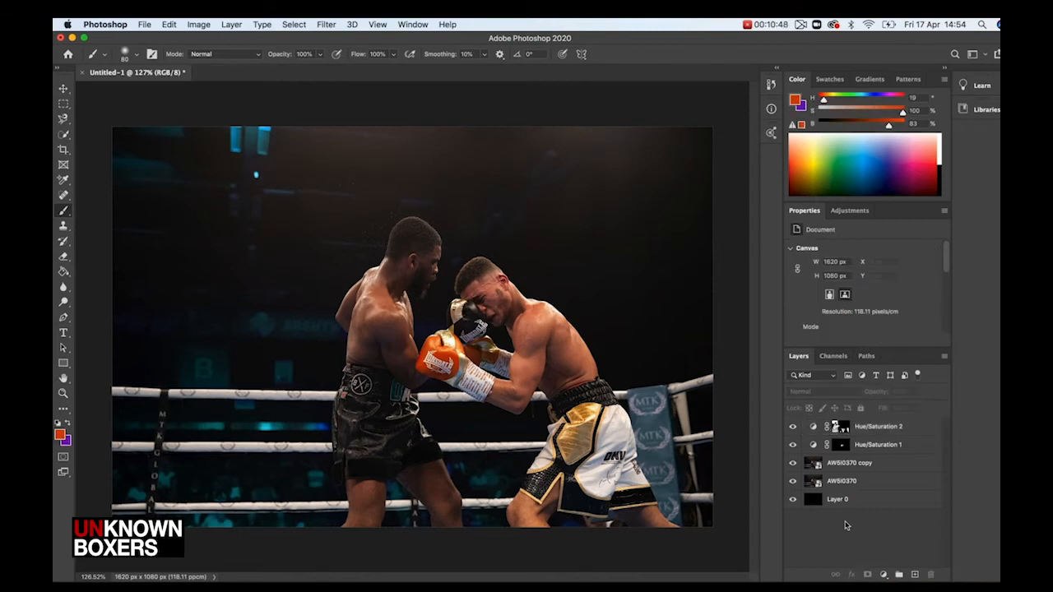
pyautogui.click(840, 426)
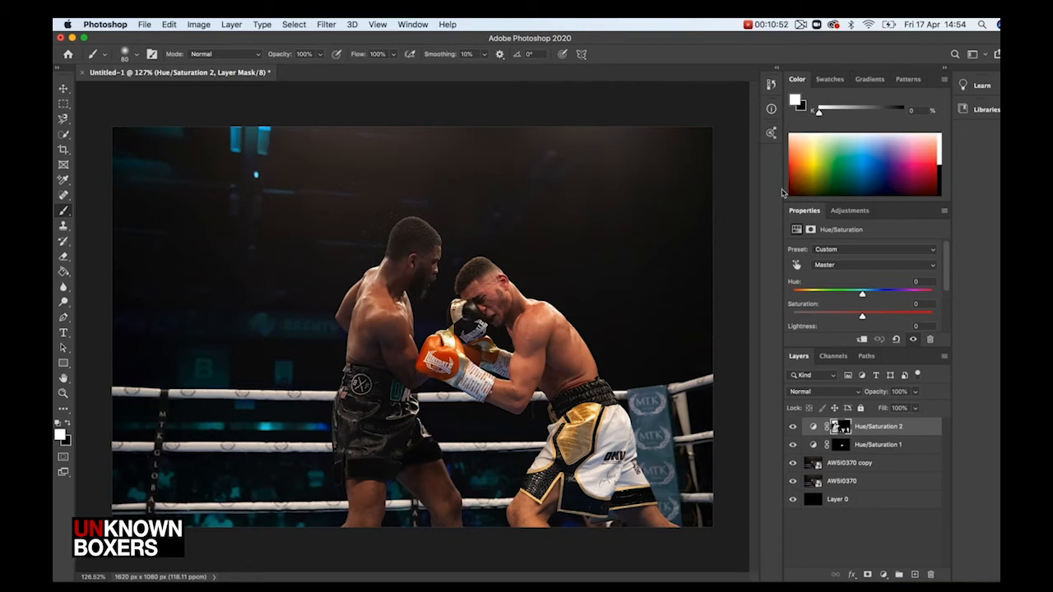
pyautogui.click(771, 132)
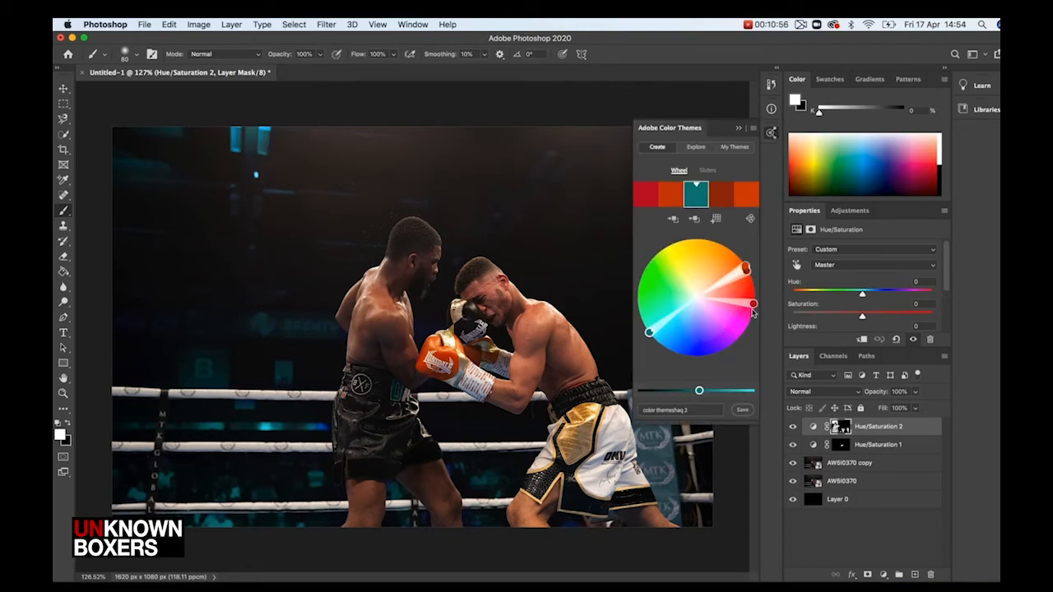
pyautogui.moveTo(753, 306); pyautogui.dragTo(751, 284)
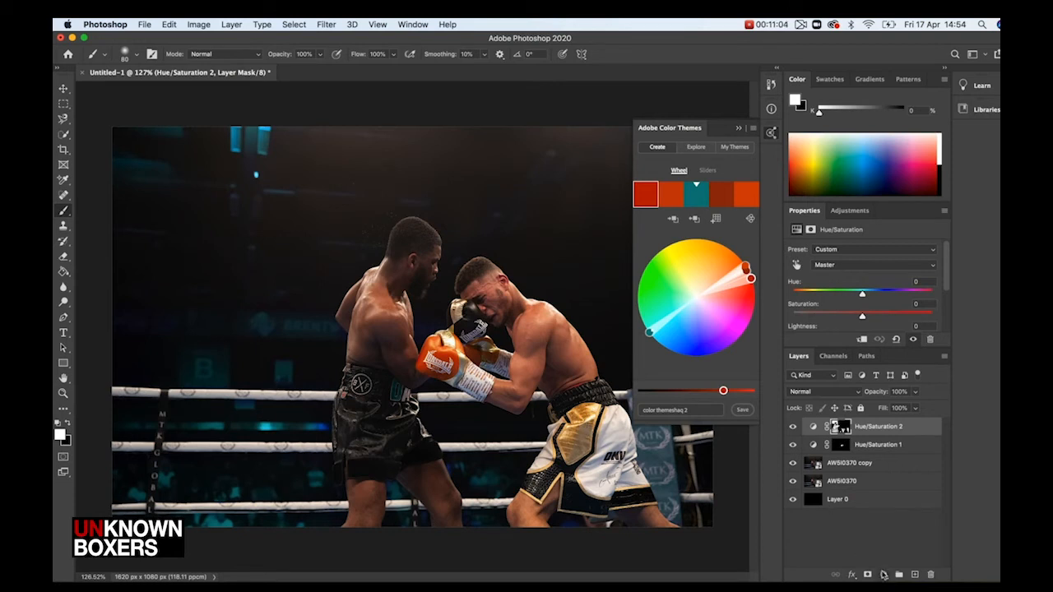
# Add a third Hue/Saturation adjustment layer targeting Yellows with Hue +15 and Saturation -16
pyautogui.click(882, 574)
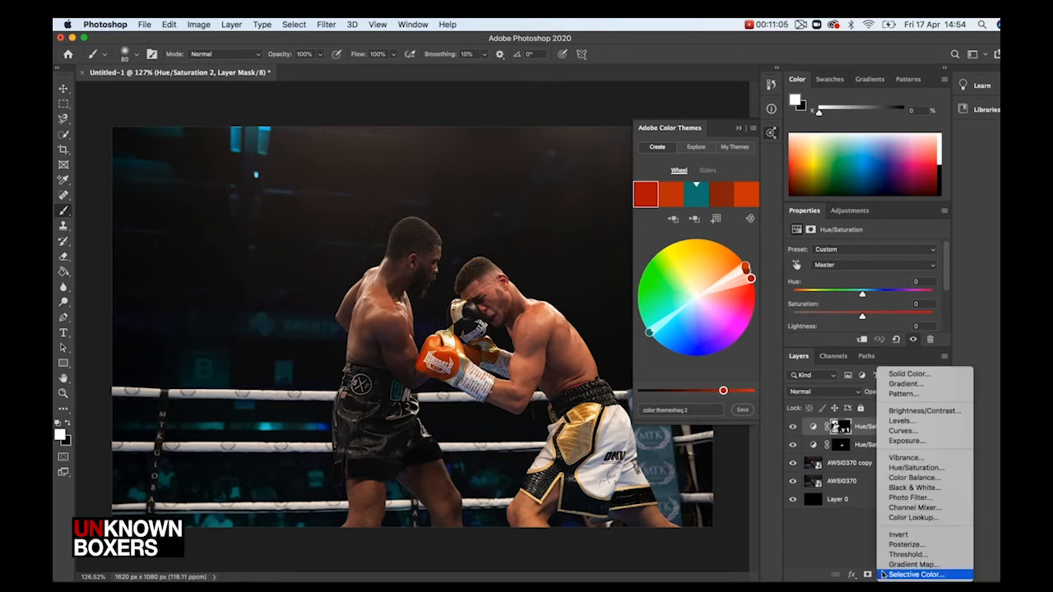
pyautogui.click(923, 469)
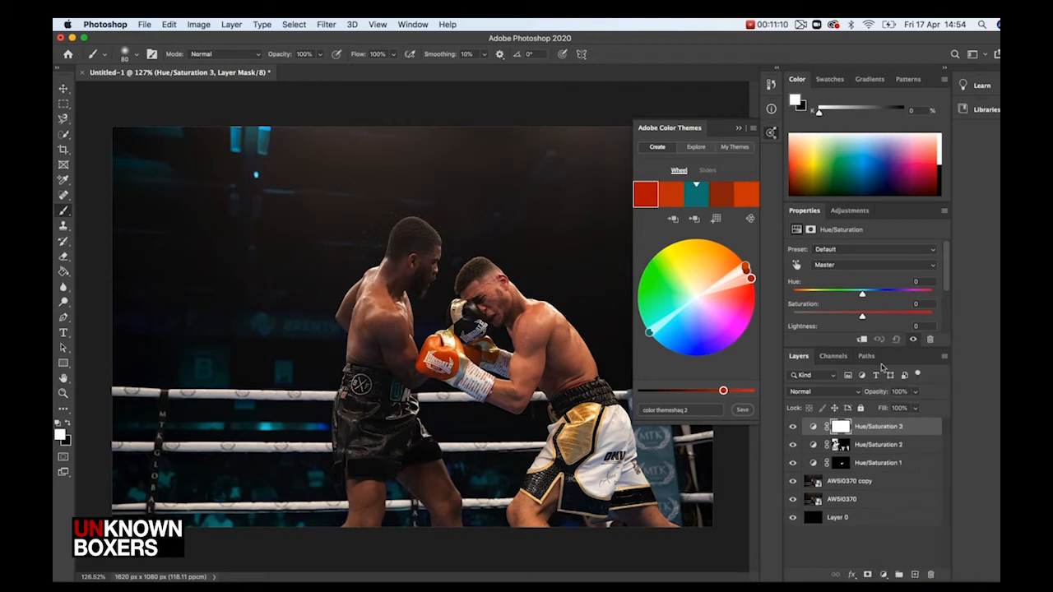
pyautogui.click(861, 265)
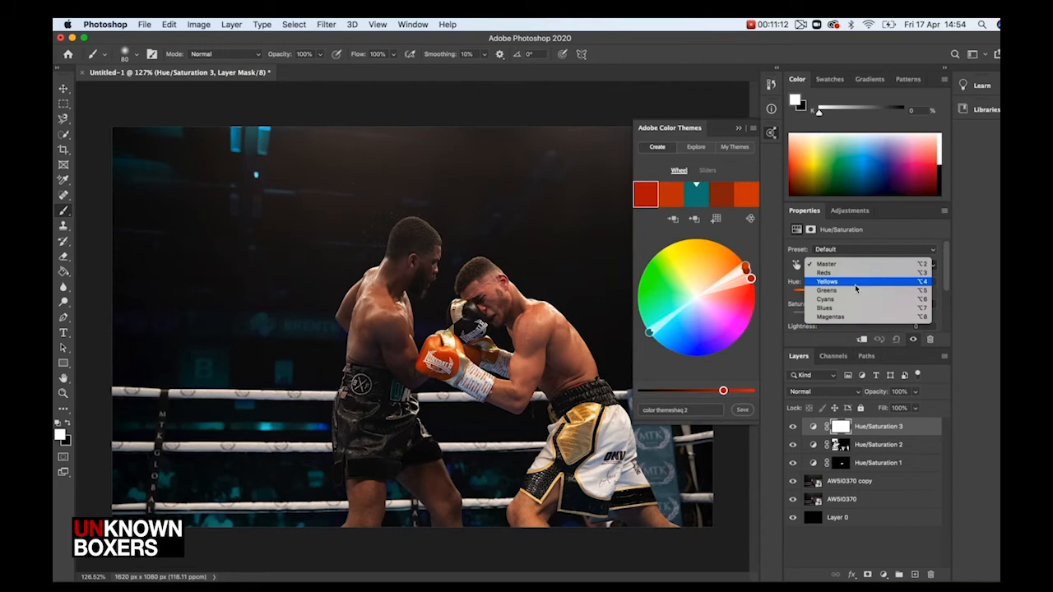
pyautogui.click(856, 284)
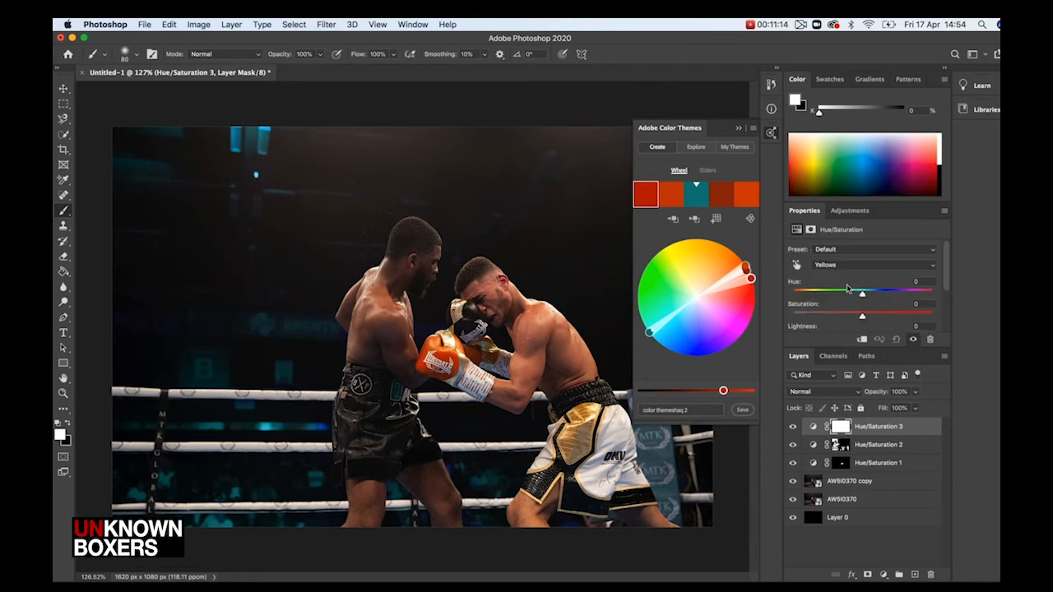
pyautogui.moveTo(862, 319)
pyautogui.mouseDown()
pyautogui.moveTo(826, 324)
pyautogui.moveTo(900, 320)
pyautogui.moveTo(795, 318)
pyautogui.moveTo(869, 325)
pyautogui.mouseUp()
pyautogui.write('0')
pyautogui.click(863, 298)
pyautogui.moveTo(863, 297); pyautogui.dragTo(874, 299)
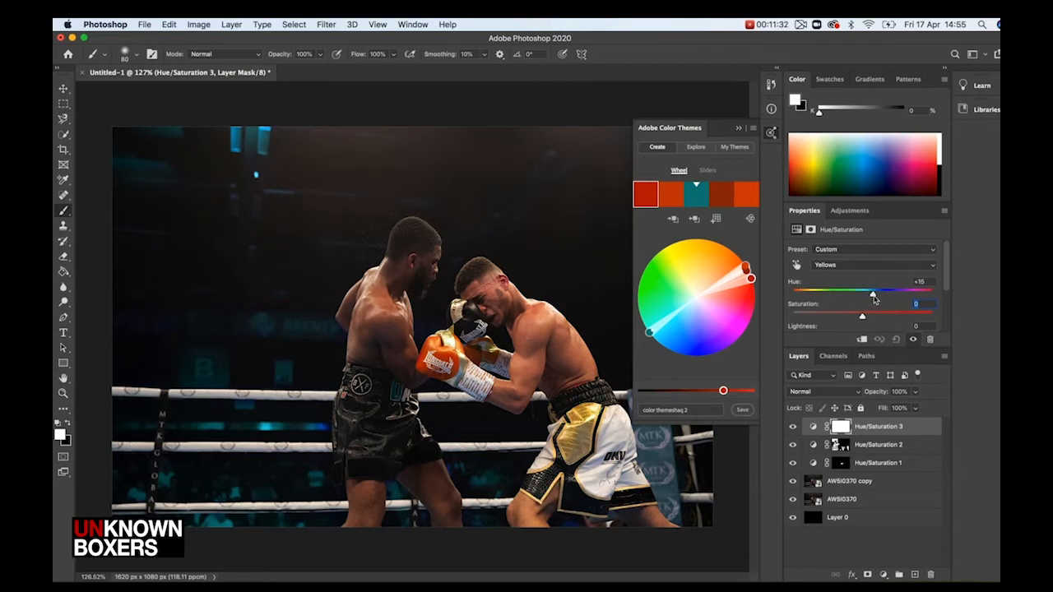
pyautogui.moveTo(874, 299); pyautogui.dragTo(852, 321)
# Invert the Yellows adjustment's mask and paint white over the gold on the shorts
pyautogui.press('super+i')
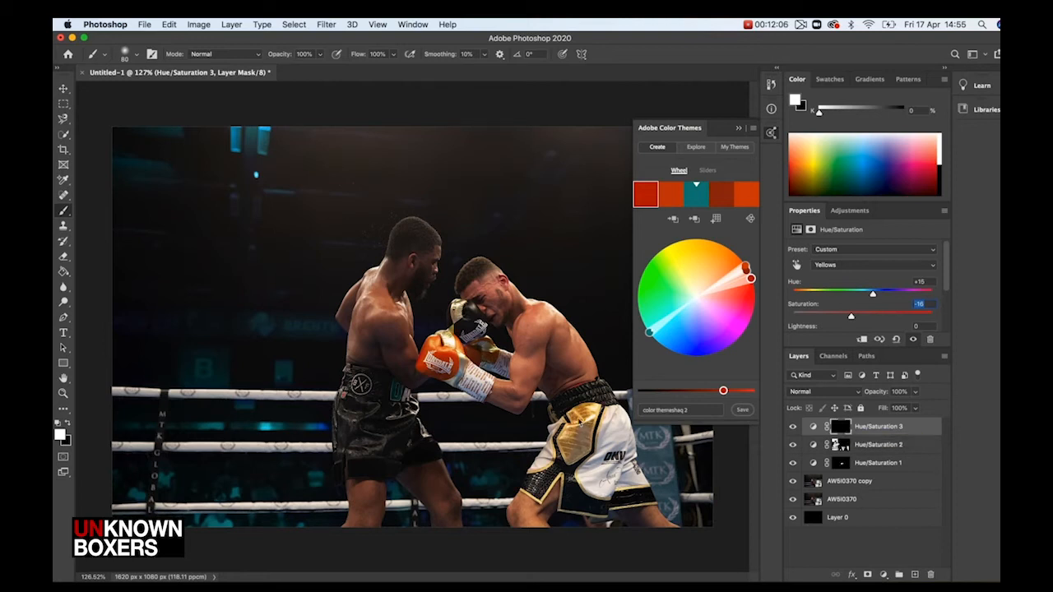
pyautogui.moveTo(579, 420)
pyautogui.mouseDown()
pyautogui.moveTo(570, 439)
pyautogui.moveTo(584, 439)
pyautogui.mouseUp()
pyautogui.scroll(5, 452, 353)
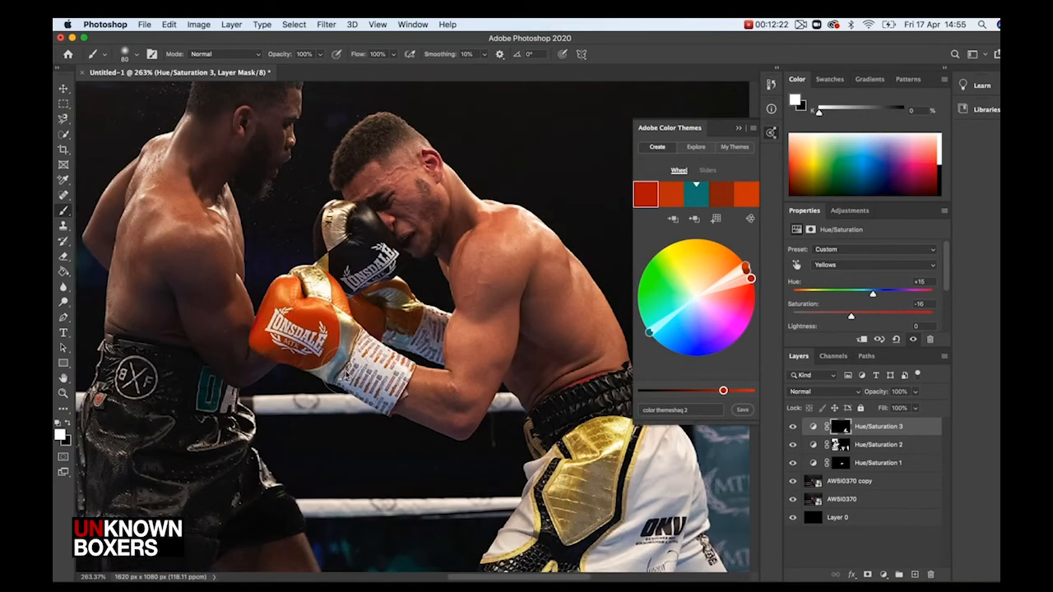
pyautogui.scroll(5, 337, 361)
# Reduce the brush size to 25 px
pyautogui.press('[')
pyautogui.press('[')
pyautogui.press('[')
pyautogui.press('[')
pyautogui.press('[')
pyautogui.press('[')
pyautogui.press('[')
pyautogui.press('[')
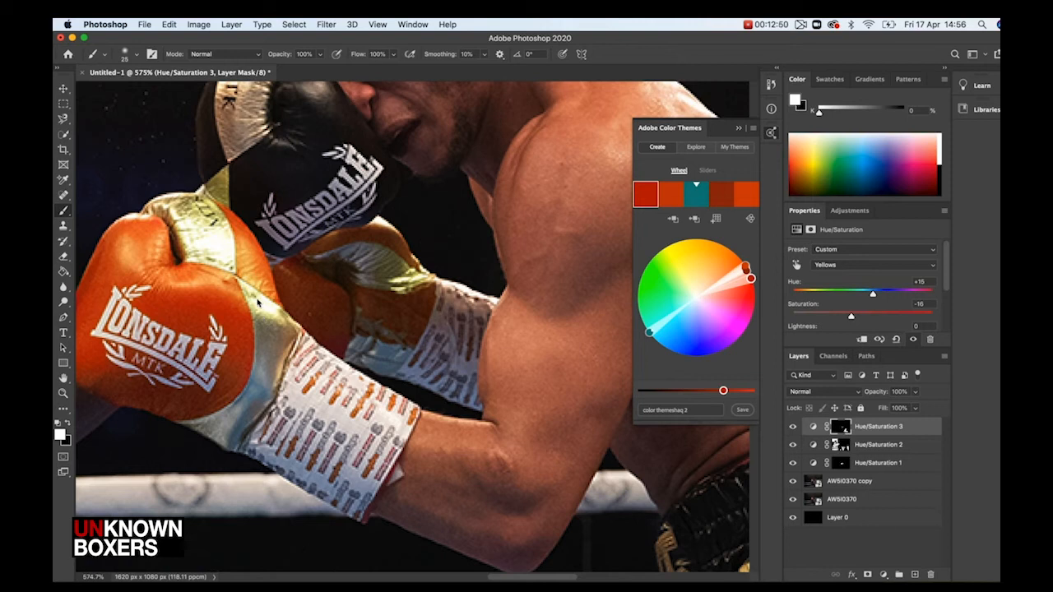
# Add a fourth Hue/Saturation adjustment layer targeting Reds with Saturation +3
pyautogui.press('super+minus')
pyautogui.press('super+minus')
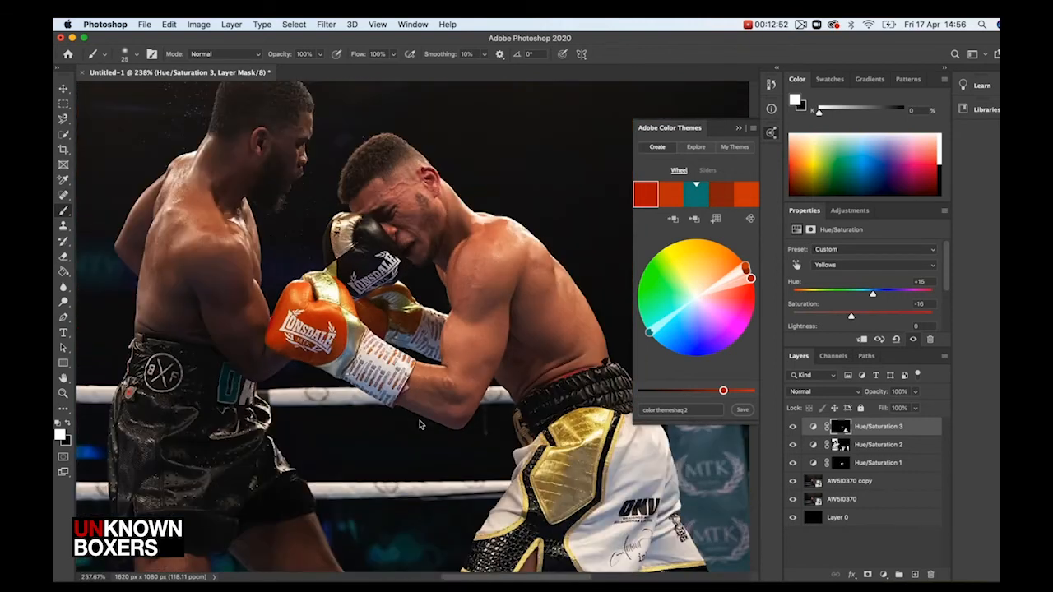
pyautogui.press('super+minus')
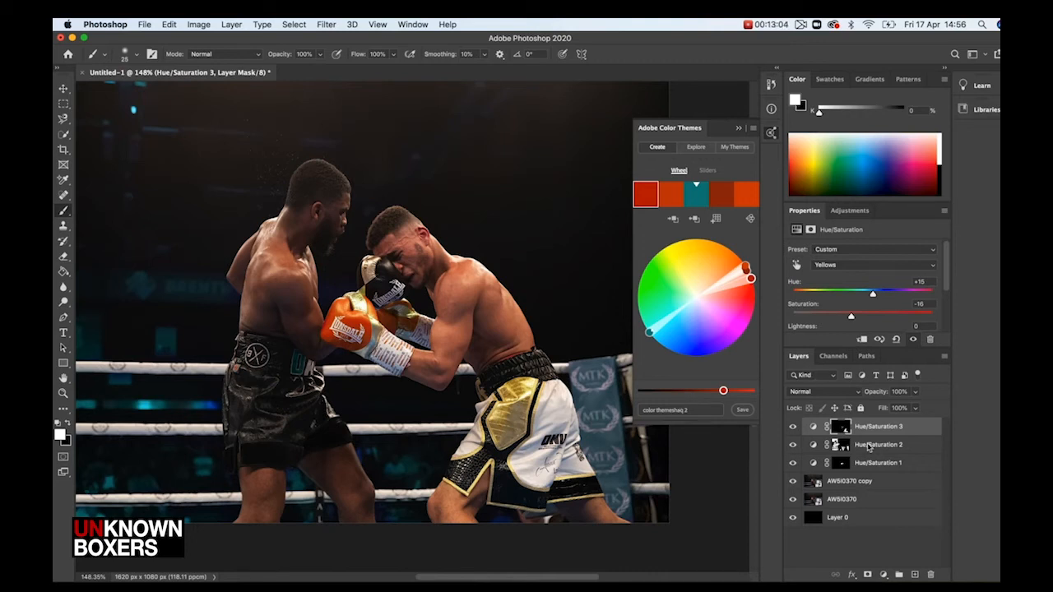
pyautogui.click(884, 575)
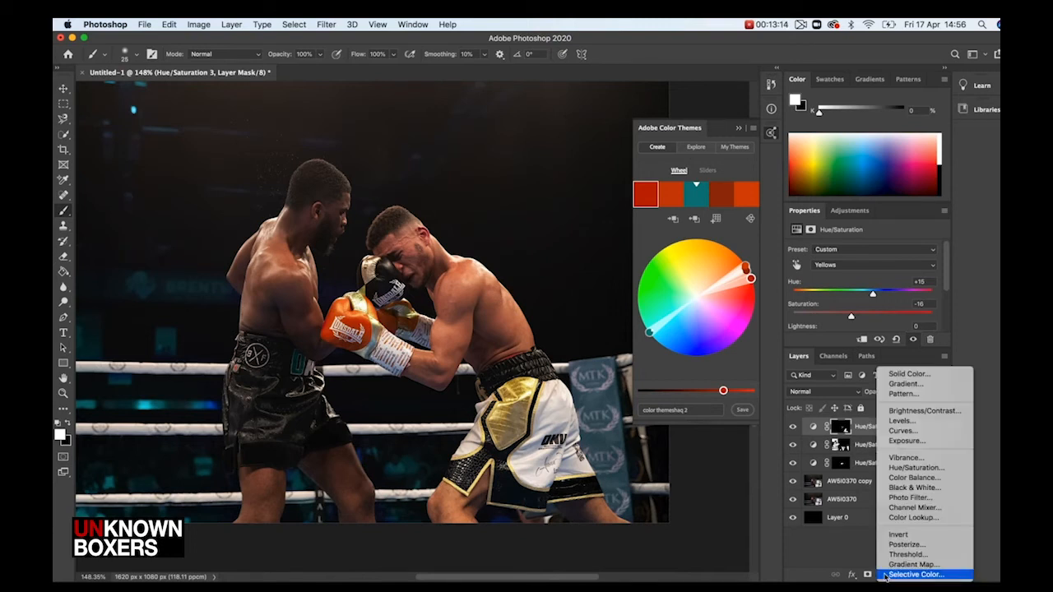
pyautogui.click(893, 470)
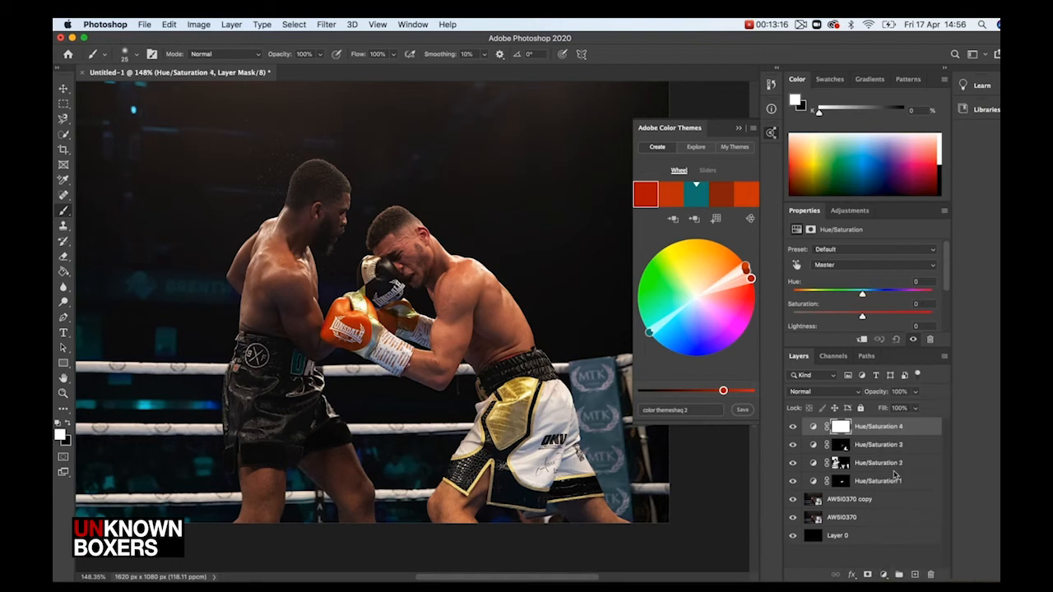
pyautogui.click(846, 265)
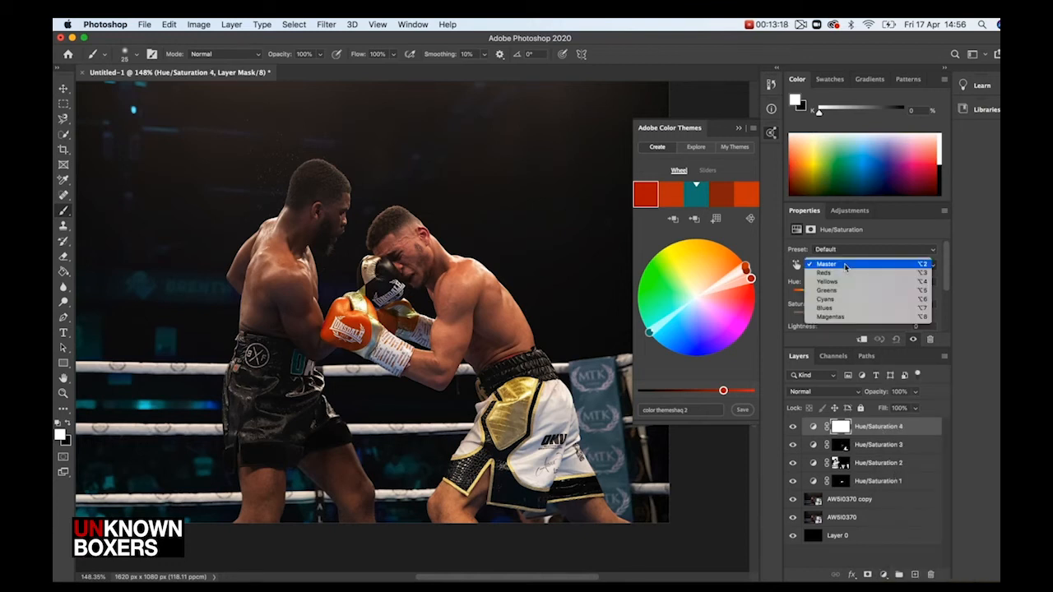
pyautogui.click(845, 273)
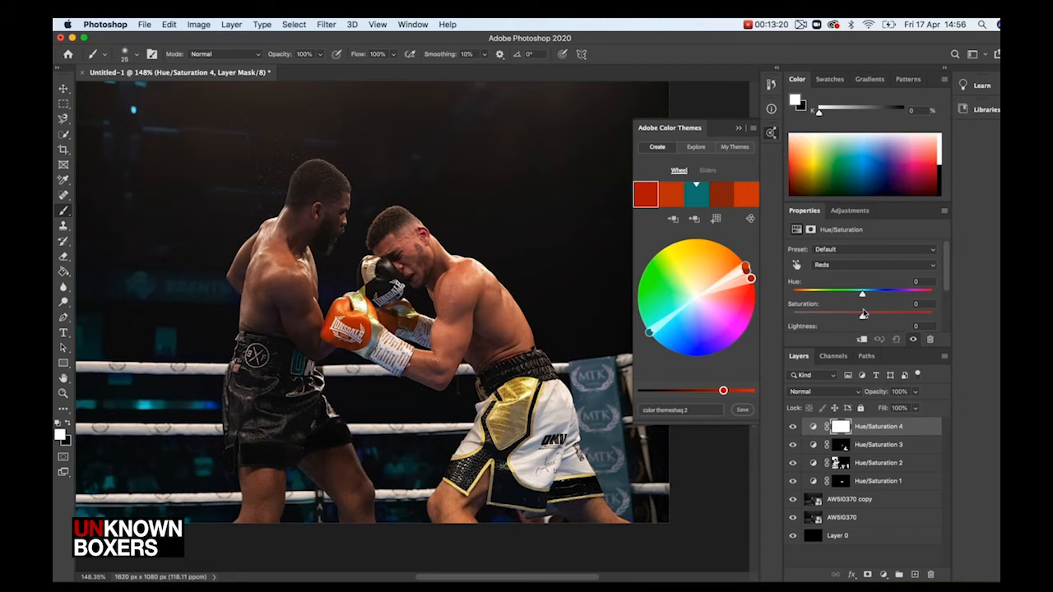
pyautogui.moveTo(862, 316)
pyautogui.mouseDown()
pyautogui.moveTo(826, 322)
pyautogui.moveTo(866, 321)
pyautogui.mouseUp()
pyautogui.moveTo(863, 295); pyautogui.dragTo(804, 308)
pyautogui.moveTo(858, 300); pyautogui.dragTo(865, 321)
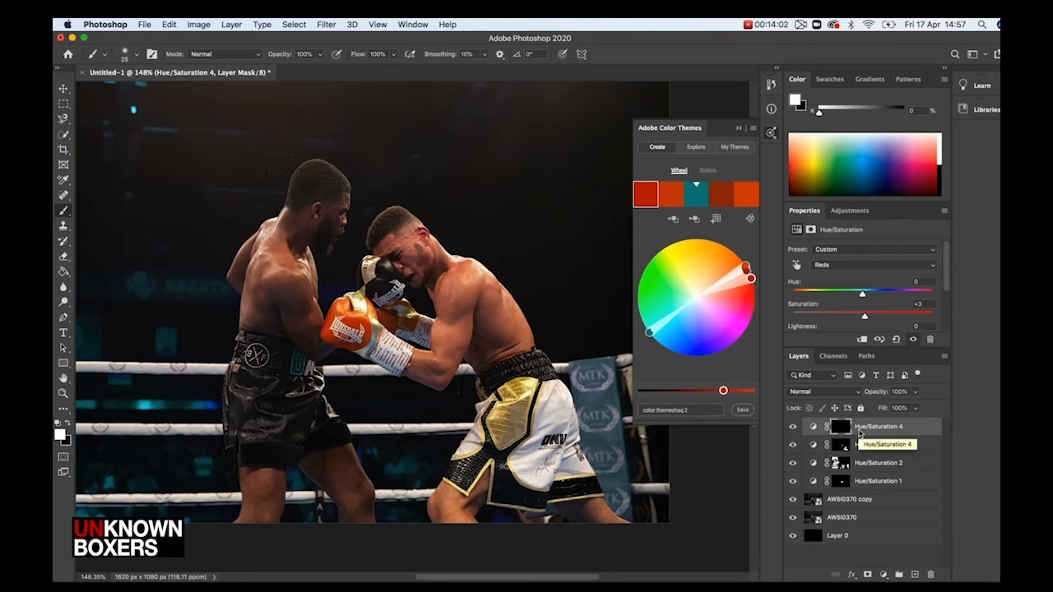
# Invert the new adjustment's mask and enlarge the brush to 50 px
pyautogui.press('super+i')
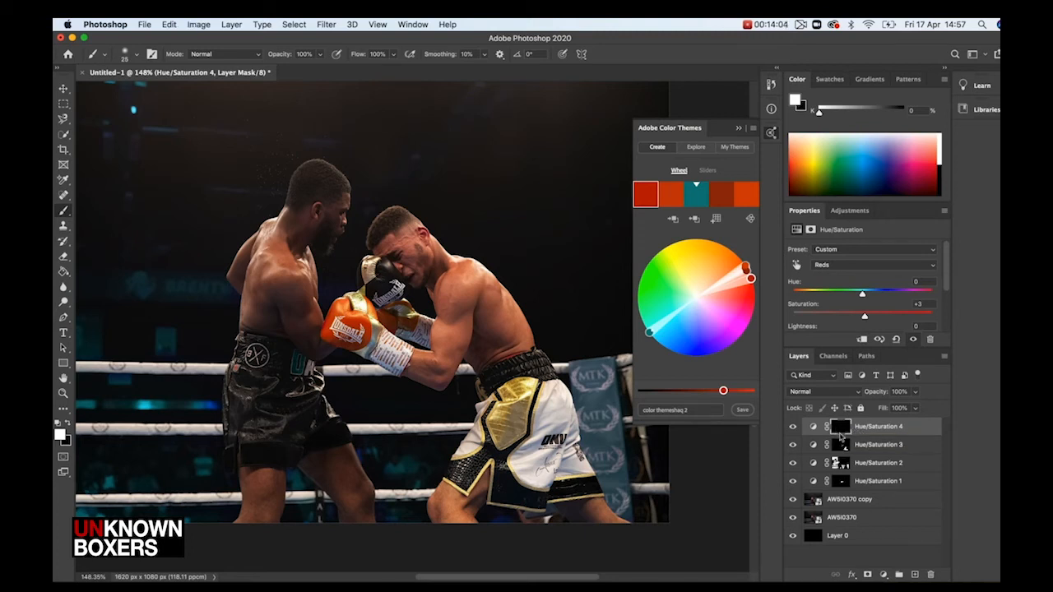
pyautogui.press(']')
pyautogui.press(']')
pyautogui.press(']')
pyautogui.press(']')
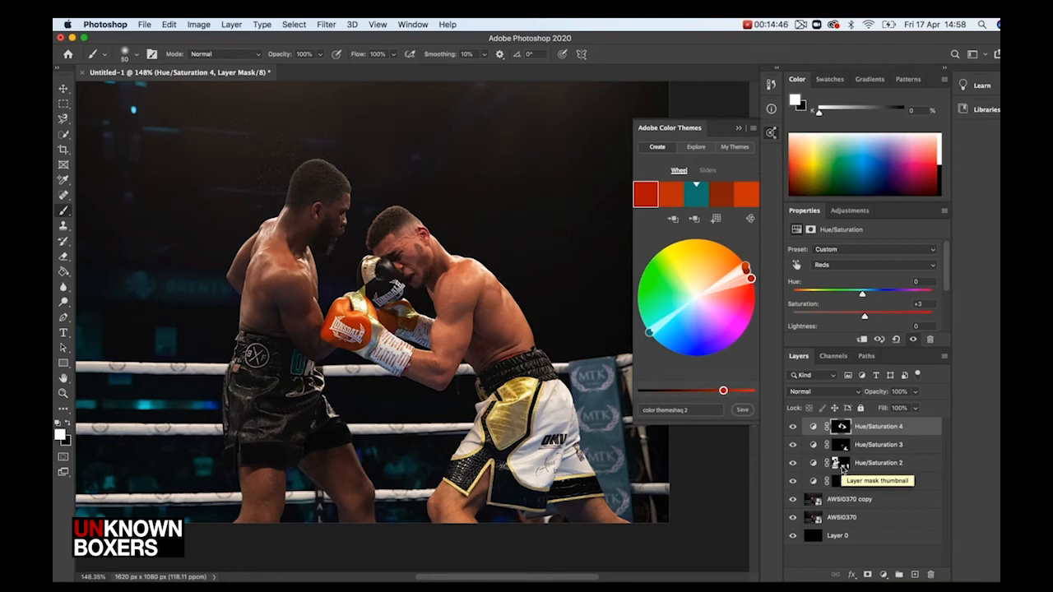
# Add a Curves adjustment layer and bend the RGB curve upward to brighten the image
pyautogui.click(884, 575)
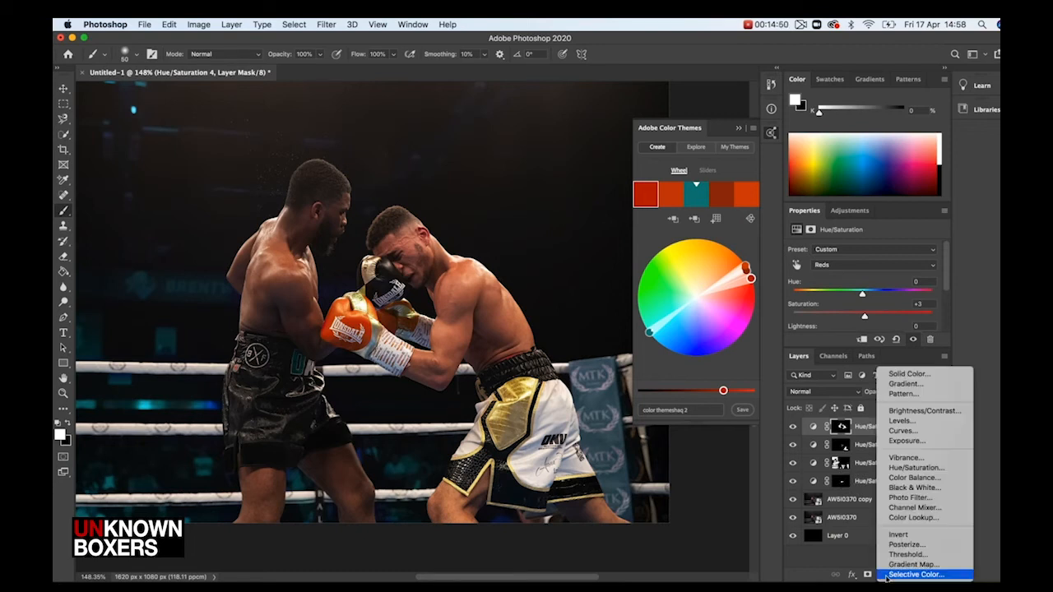
pyautogui.click(912, 431)
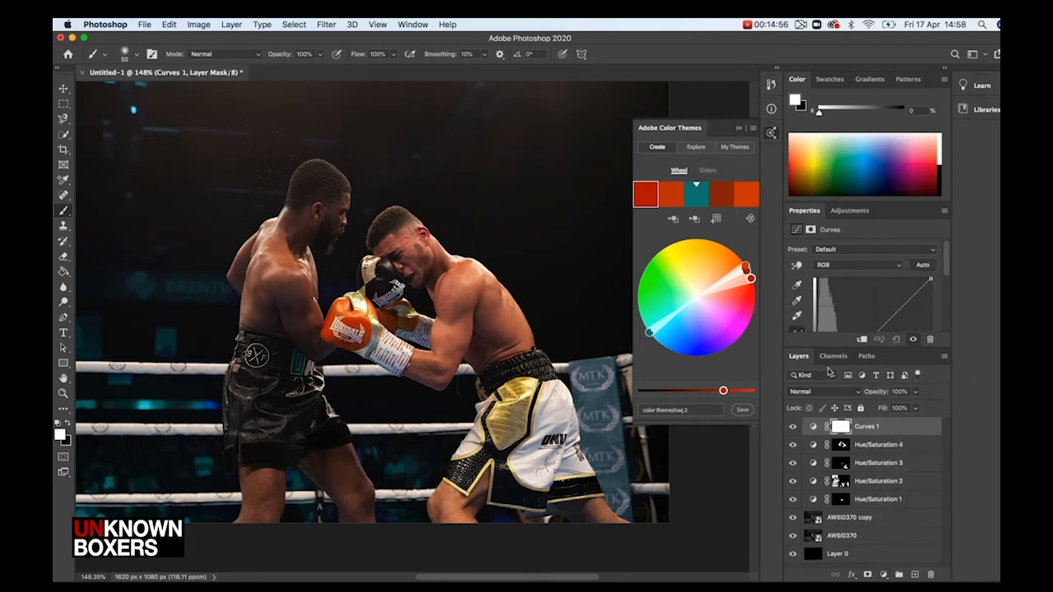
pyautogui.moveTo(820, 352); pyautogui.dragTo(823, 427)
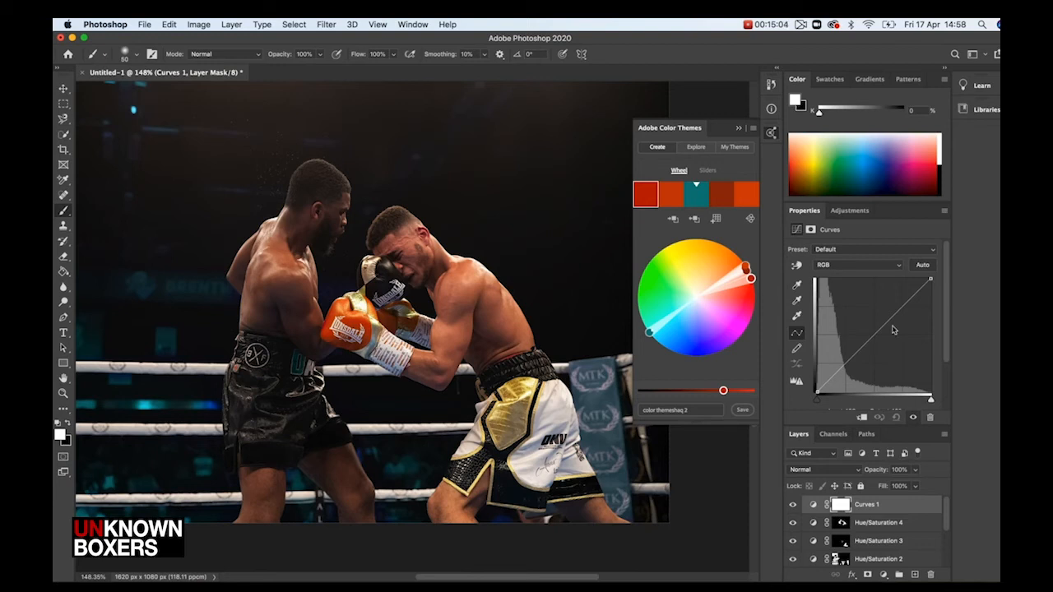
pyautogui.click(917, 293)
pyautogui.moveTo(917, 293); pyautogui.dragTo(912, 292)
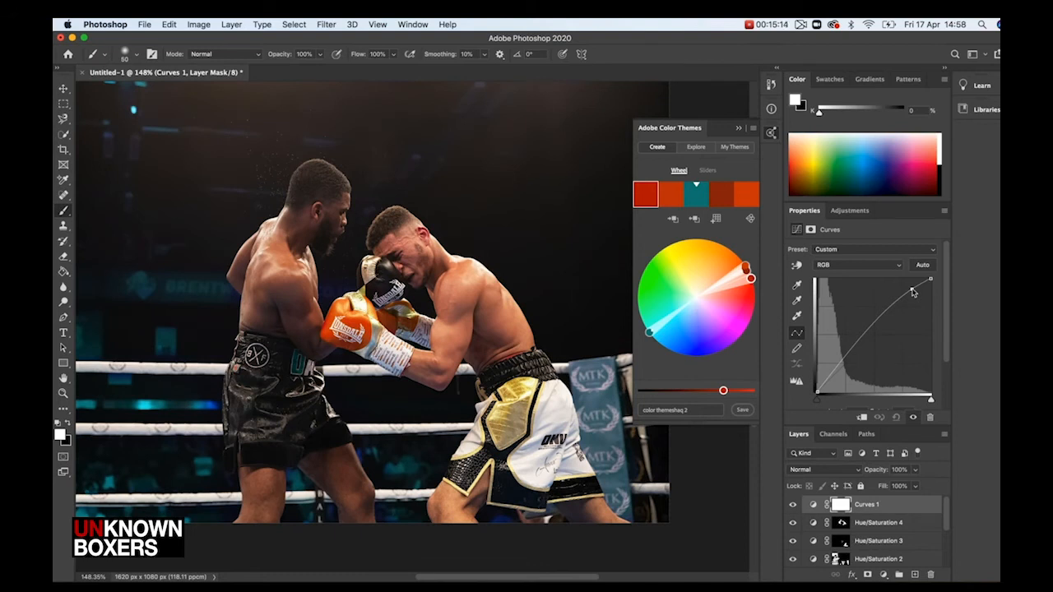
pyautogui.moveTo(837, 368); pyautogui.dragTo(836, 367)
pyautogui.moveTo(872, 329); pyautogui.dragTo(876, 333)
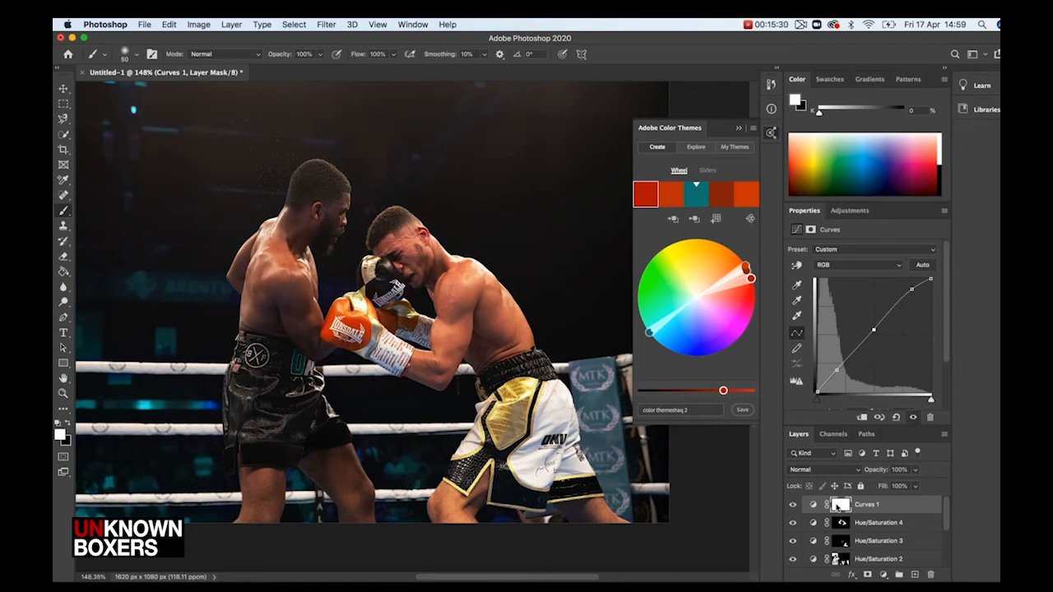
# Invert the Curves mask and paint white at 84% opacity over the left boxer's neck
pyautogui.press('super+i')
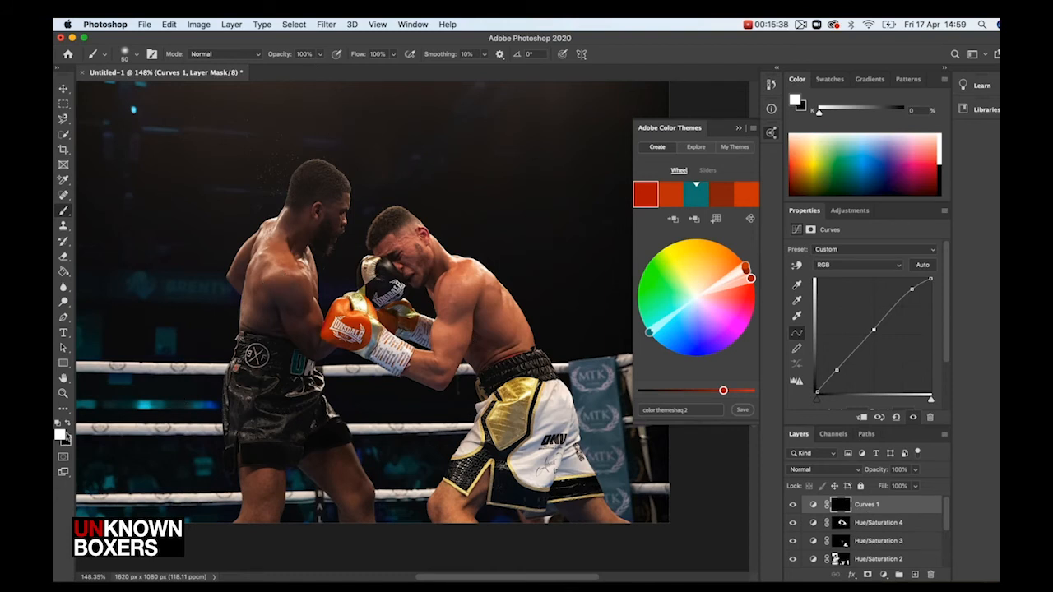
pyautogui.click(321, 55)
pyautogui.moveTo(319, 69); pyautogui.dragTo(312, 74)
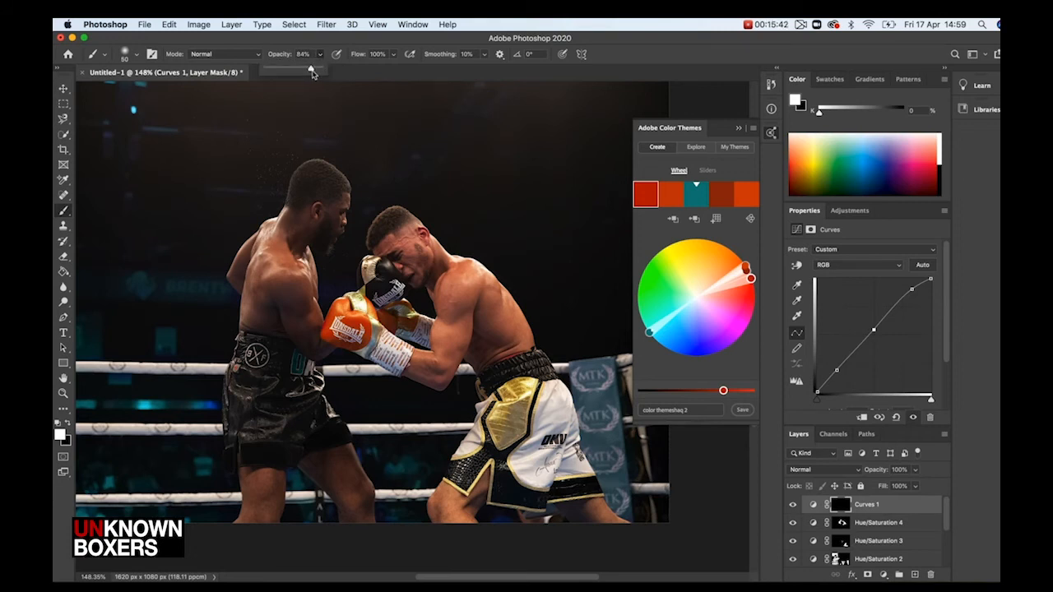
pyautogui.click(319, 232)
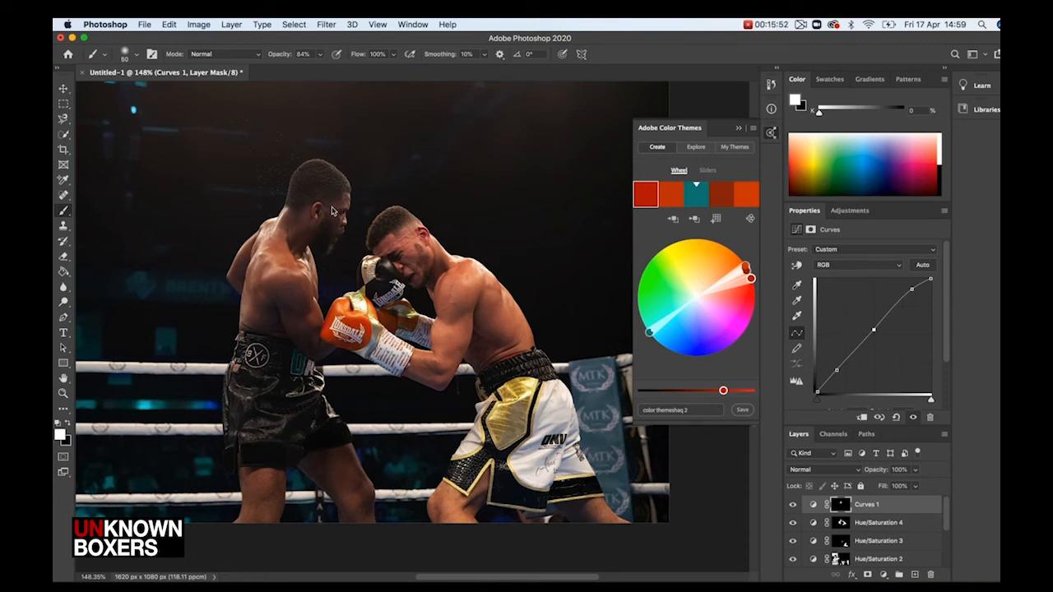
# Set the brush opacity to 100% and paint over the left boxer's face
pyautogui.click(319, 56)
pyautogui.moveTo(318, 69); pyautogui.dragTo(333, 69)
pyautogui.click(335, 200)
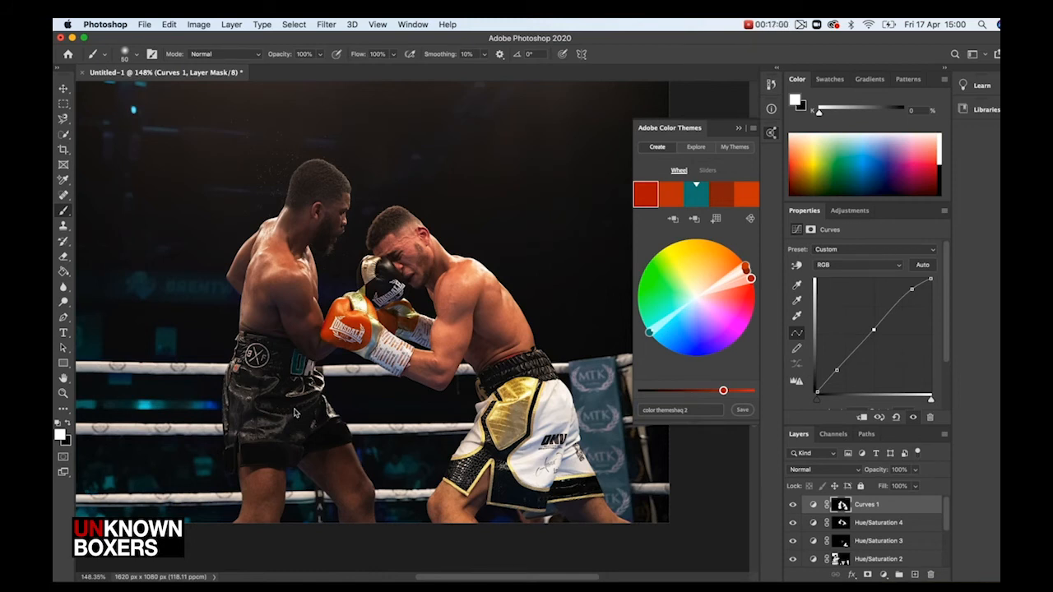
# Collapse the Adobe Color Themes panel, select the AWSI0370 copy layer and open Smart Sharpen on it
pyautogui.click(739, 132)
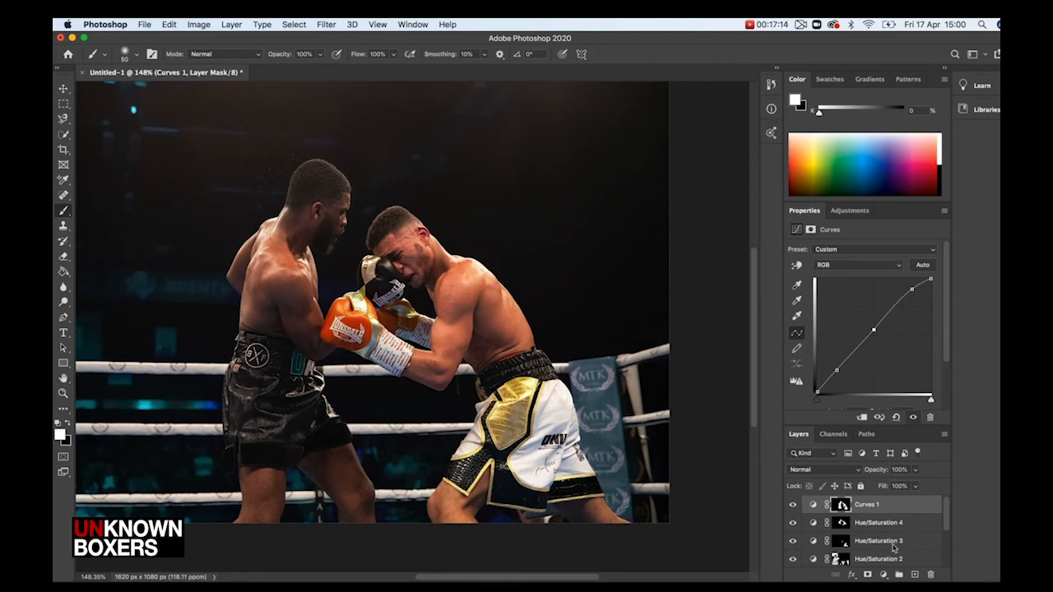
pyautogui.scroll(-4, 904, 557)
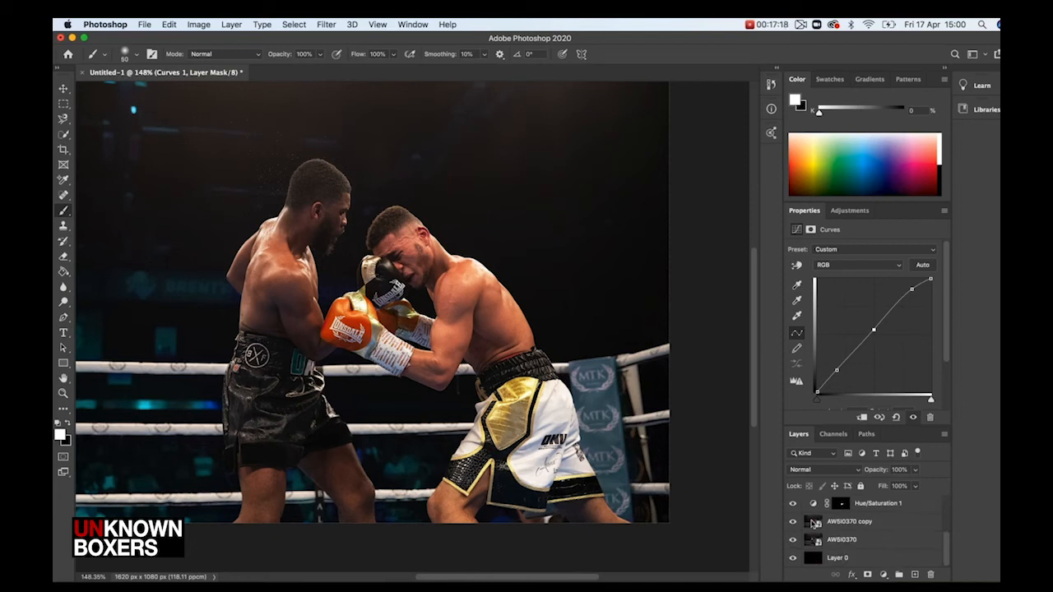
pyautogui.click(813, 524)
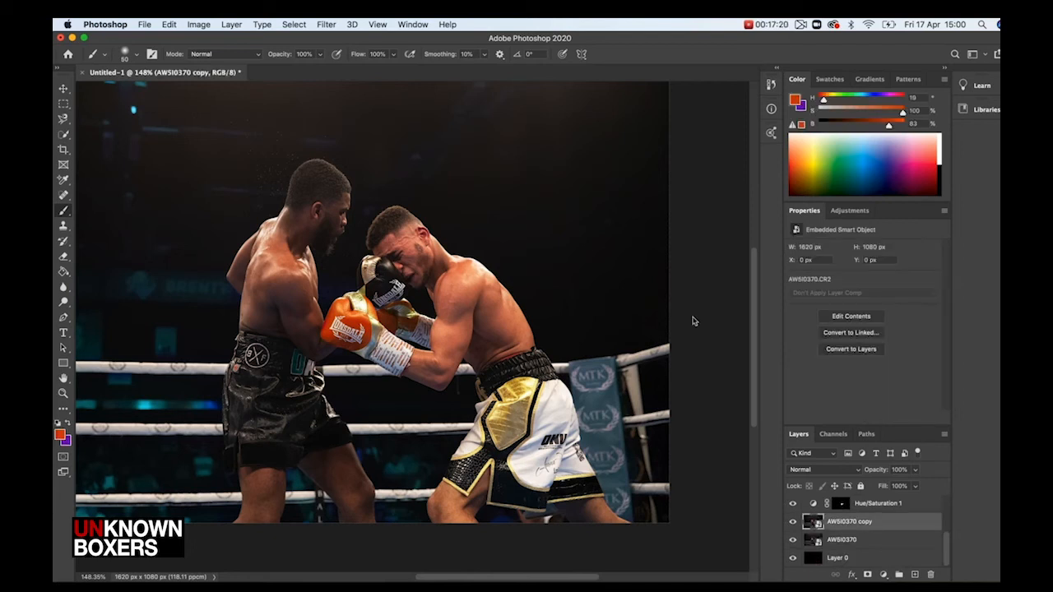
pyautogui.click(326, 24)
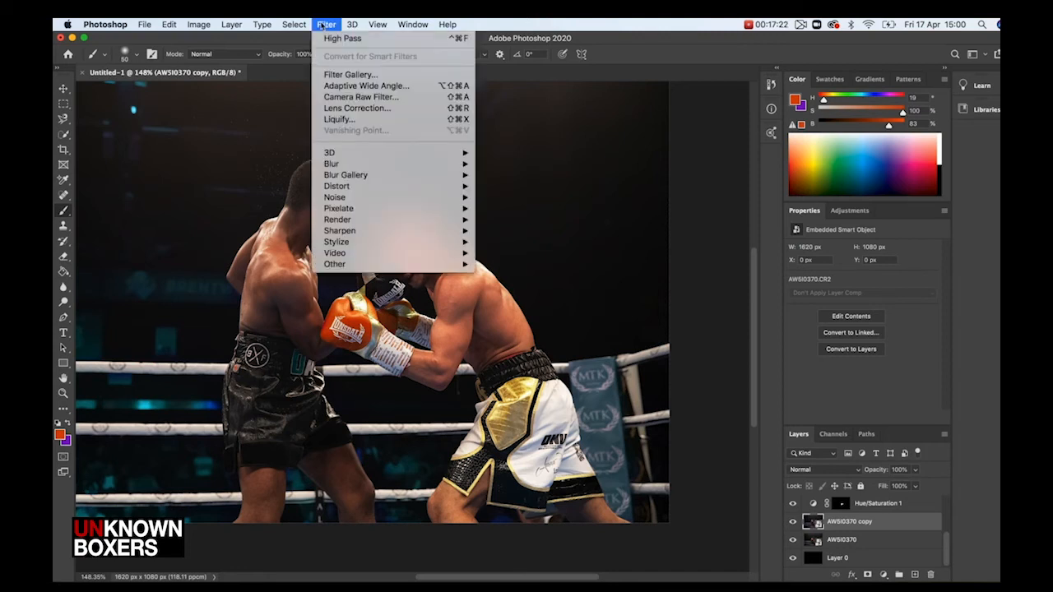
pyautogui.moveTo(380, 231)
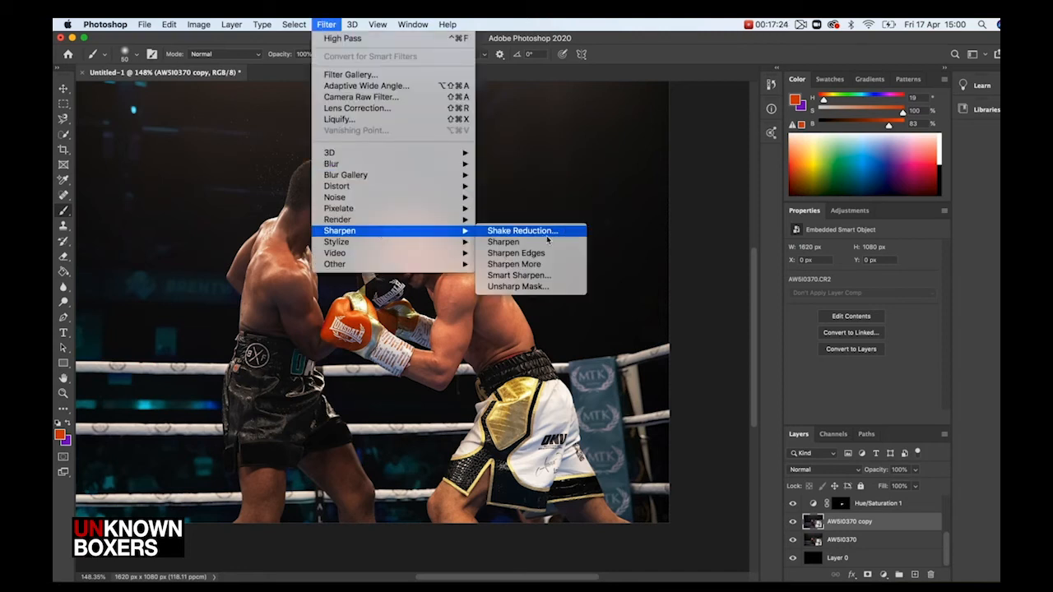
pyautogui.click(546, 276)
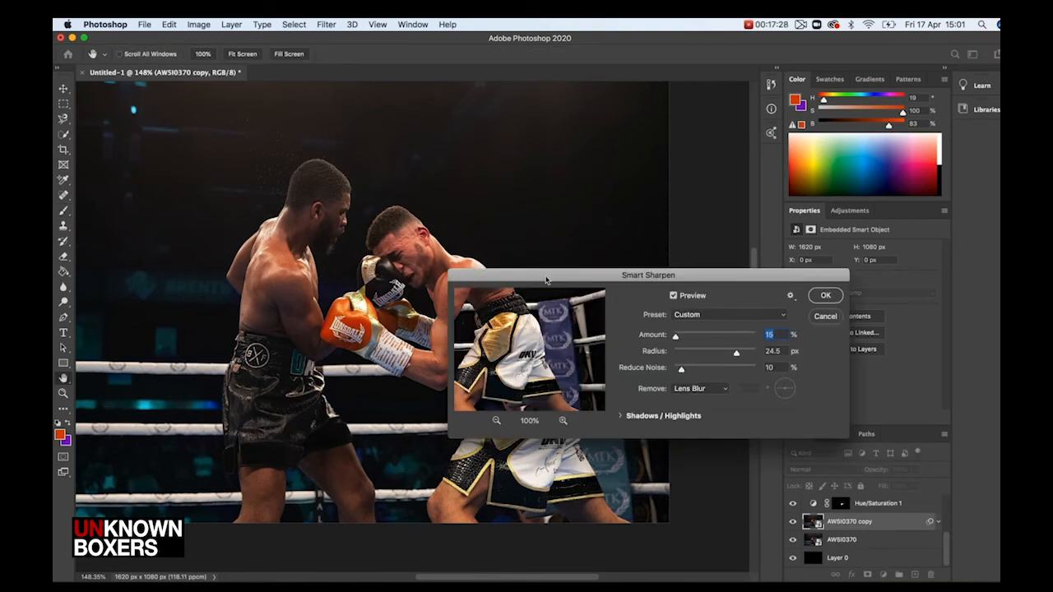
# Set the Smart Sharpen Amount to 21%, checking the preview at 300%, and apply the filter
pyautogui.moveTo(498, 298); pyautogui.dragTo(579, 384)
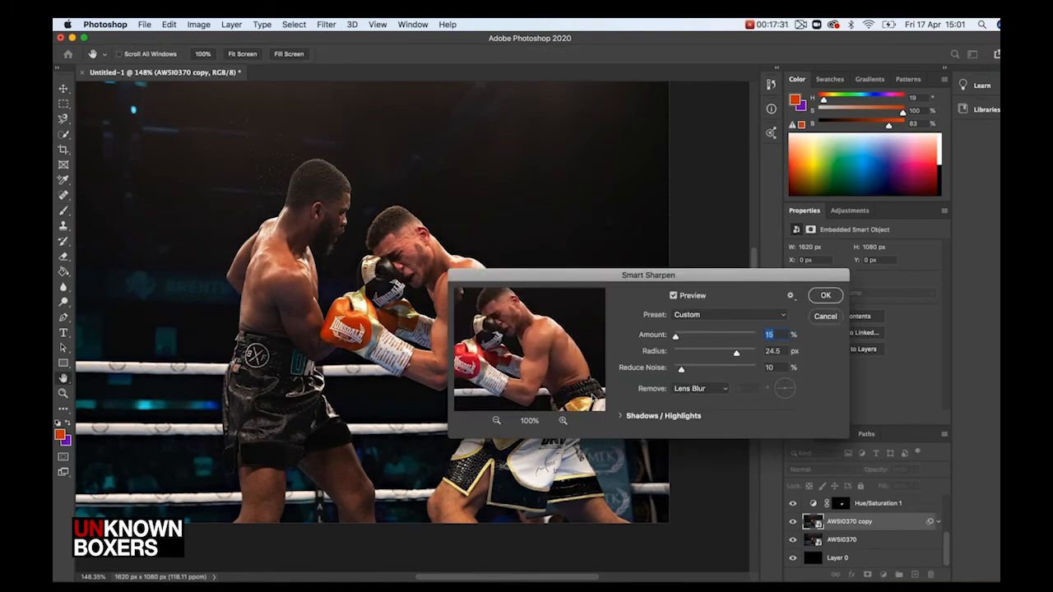
pyautogui.click(563, 421)
pyautogui.click(562, 421)
pyautogui.moveTo(520, 356); pyautogui.dragTo(580, 448)
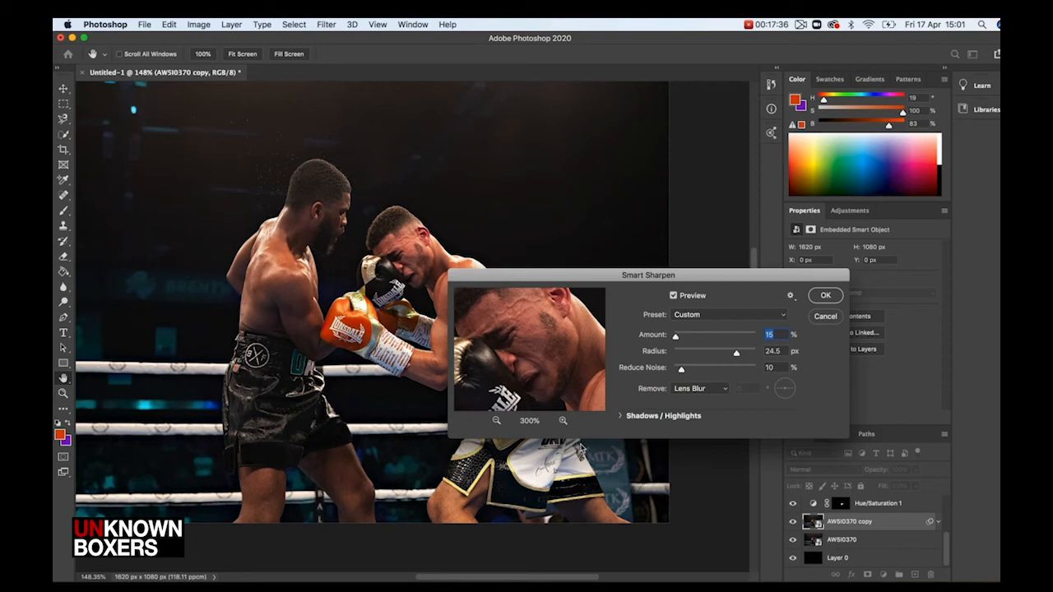
pyautogui.write('0')
pyautogui.moveTo(673, 340); pyautogui.dragTo(677, 340)
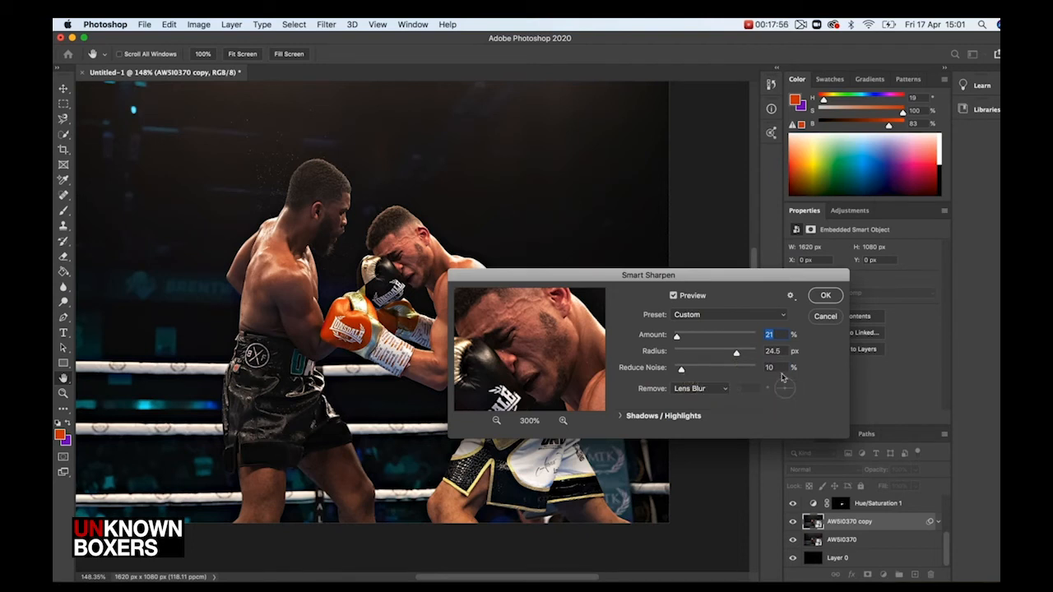
pyautogui.click(826, 296)
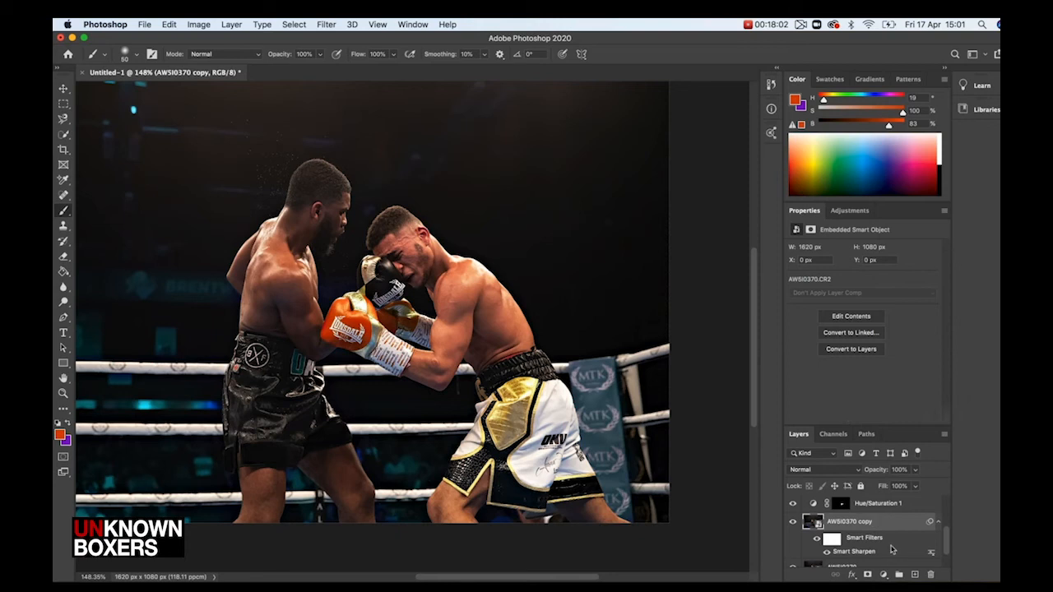
# Toggle the sharpened copy layer's visibility to compare the sharpening
pyautogui.scroll(-2, 808, 541)
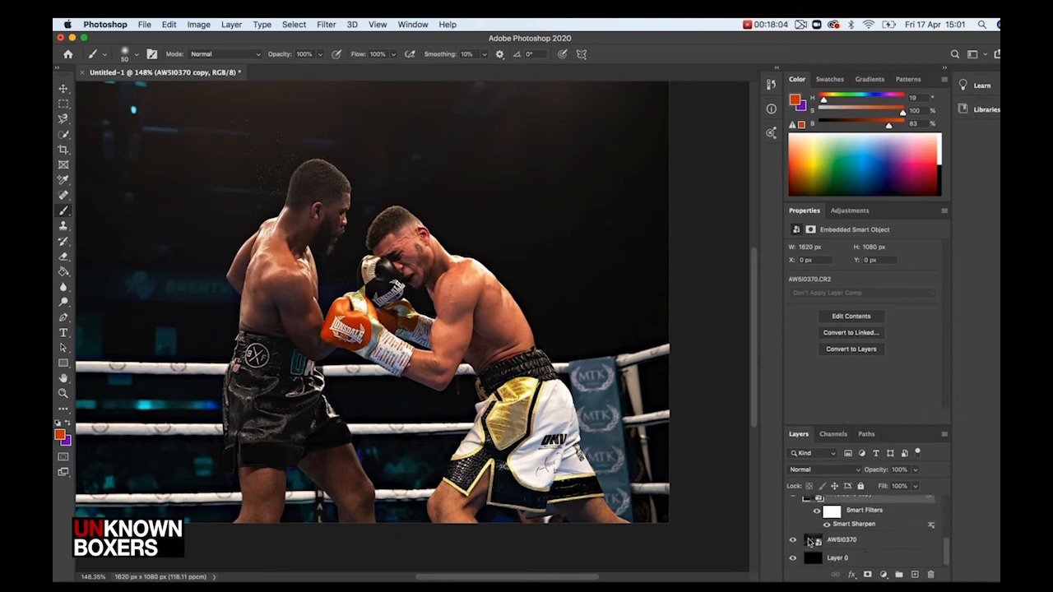
pyautogui.scroll(2, 868, 543)
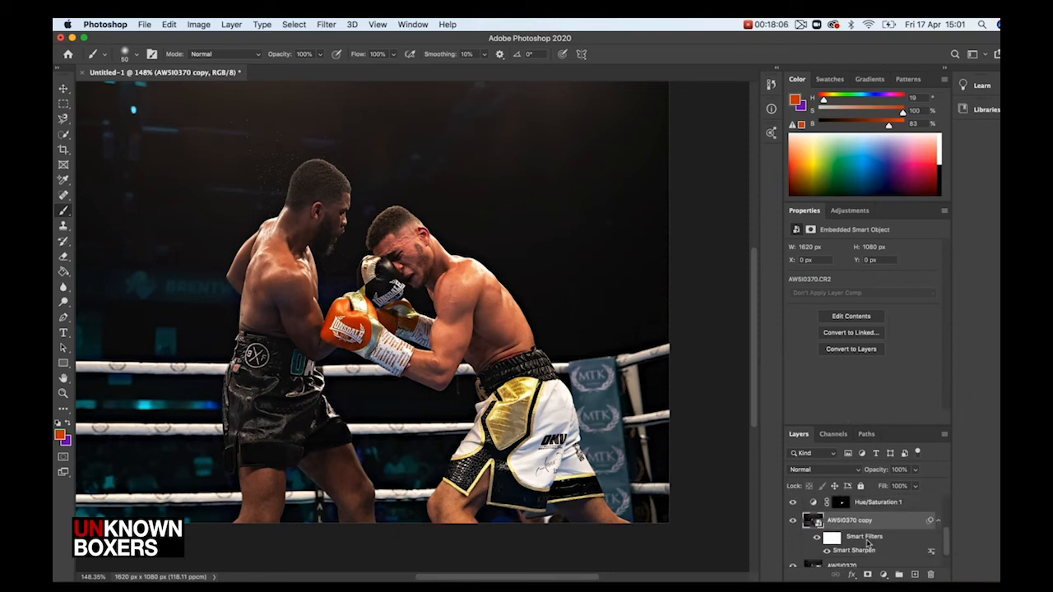
pyautogui.click(793, 521)
pyautogui.click(793, 521)
# Delete Layer 0 from the layer stack
pyautogui.scroll(-2, 845, 531)
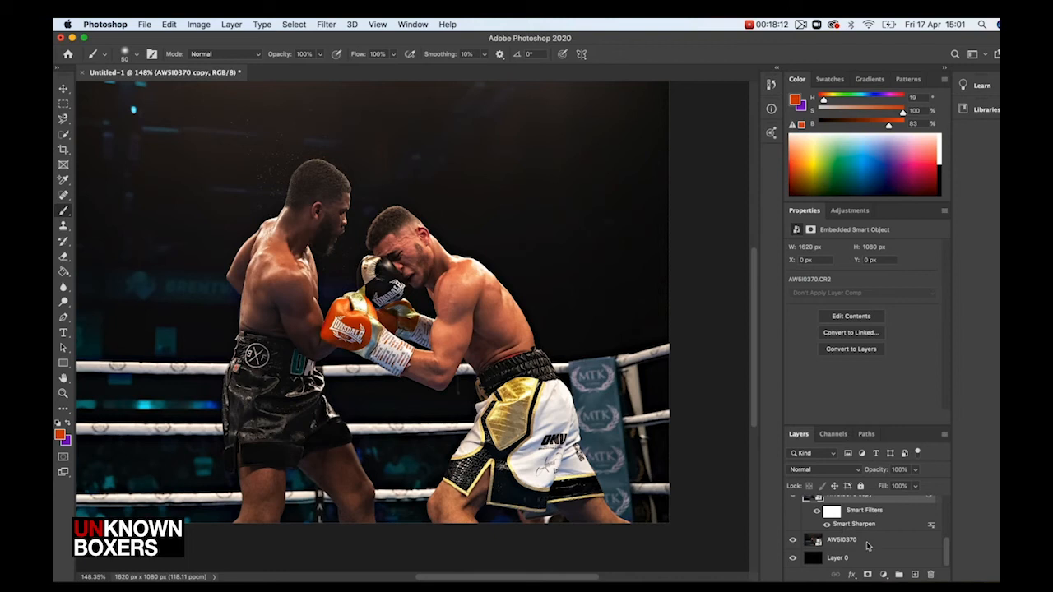
pyautogui.click(831, 560)
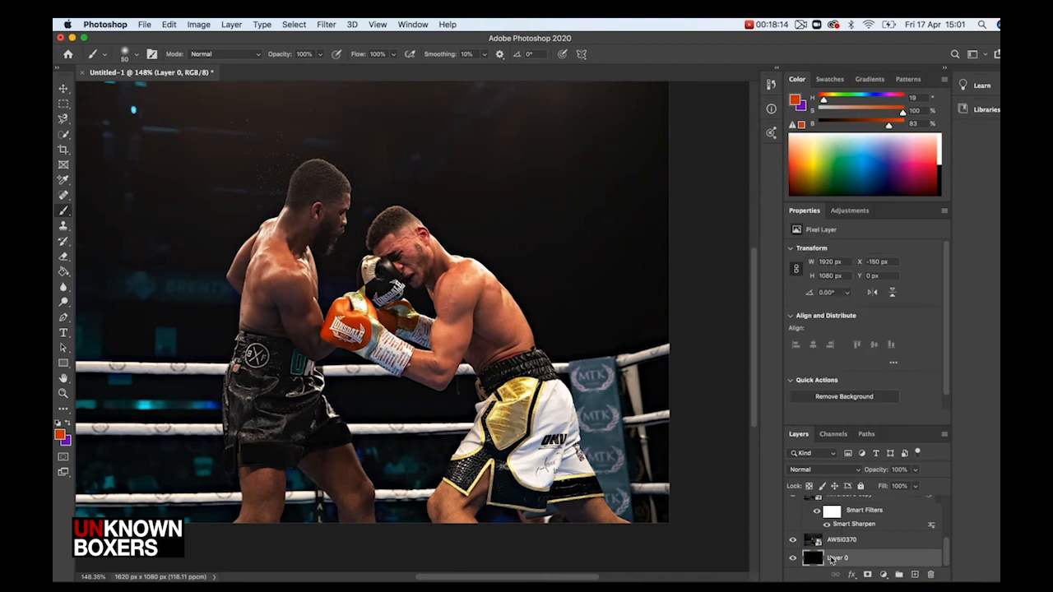
pyautogui.press('BackSpace')
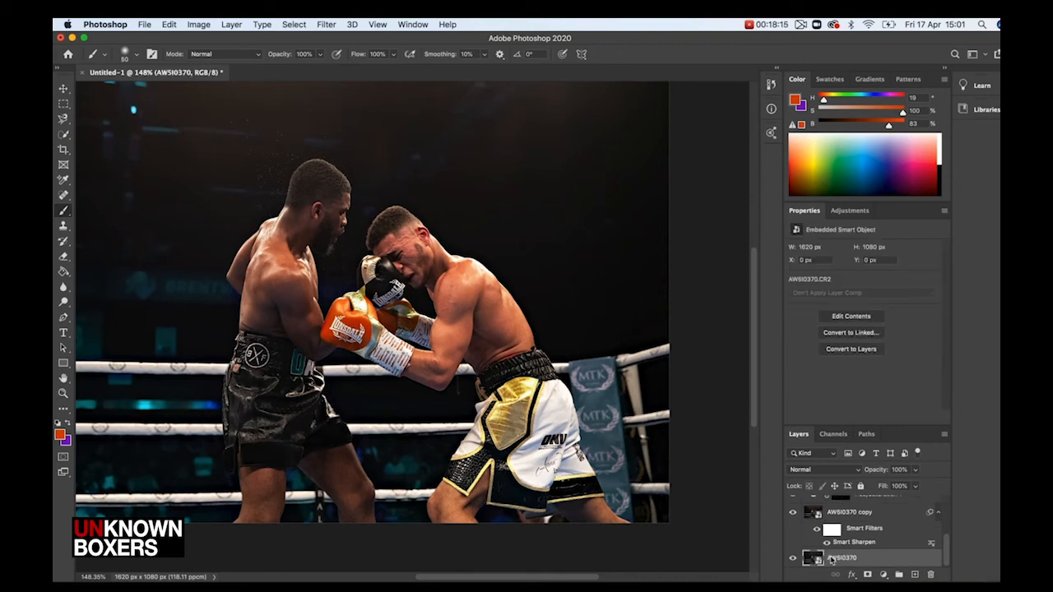
# Hide the sharpened copy and the Hue/Saturation adjustment layers to compare with the original photo
pyautogui.click(794, 514)
pyautogui.scroll(3, 794, 516)
pyautogui.click(793, 554)
pyautogui.click(793, 536)
pyautogui.click(793, 518)
pyautogui.click(792, 500)
pyautogui.scroll(-3, 862, 518)
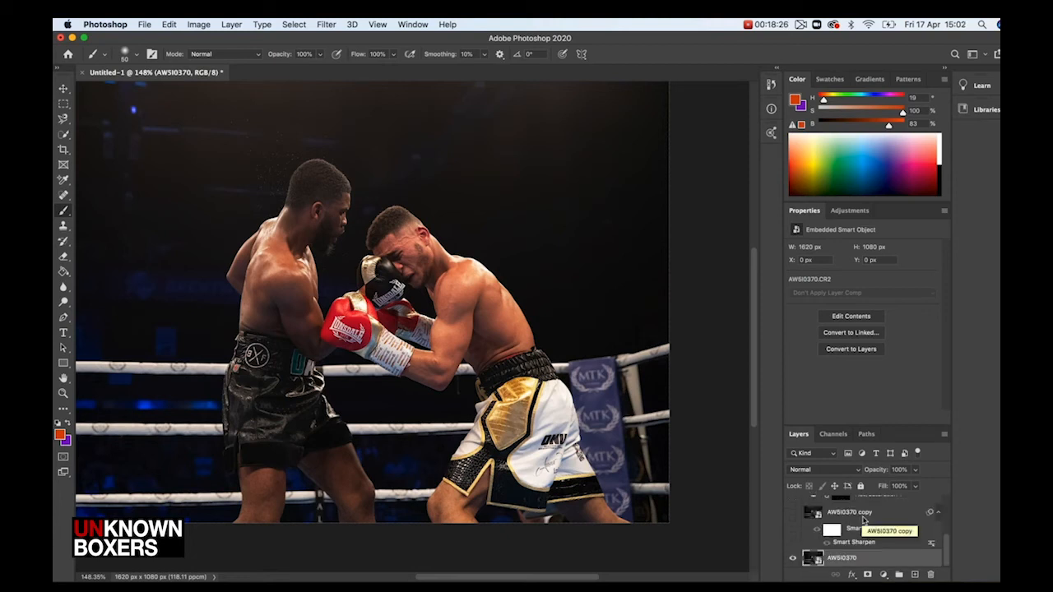
pyautogui.click(792, 513)
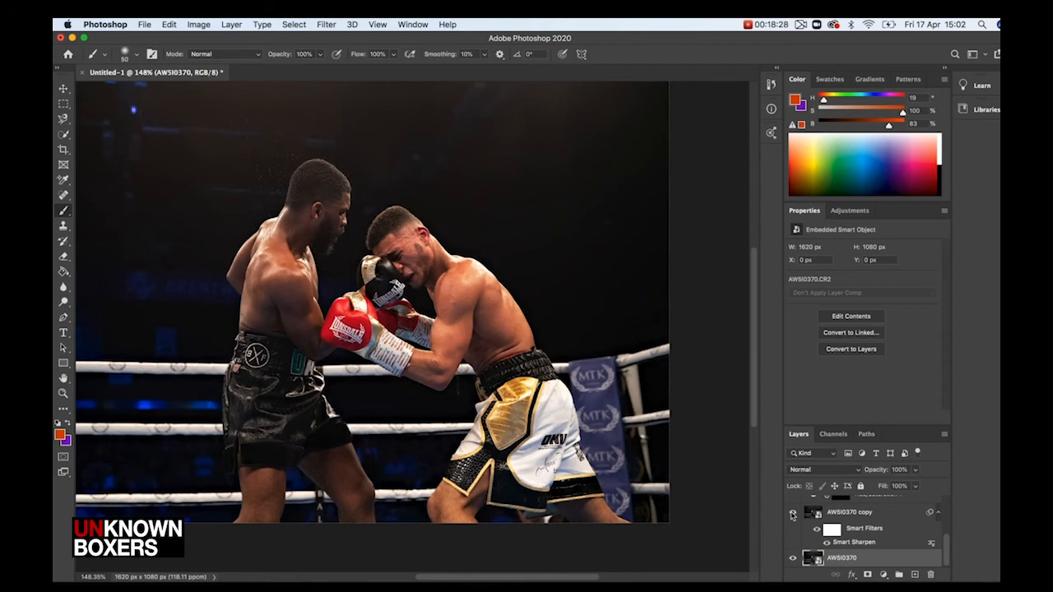
pyautogui.scroll(3, 796, 510)
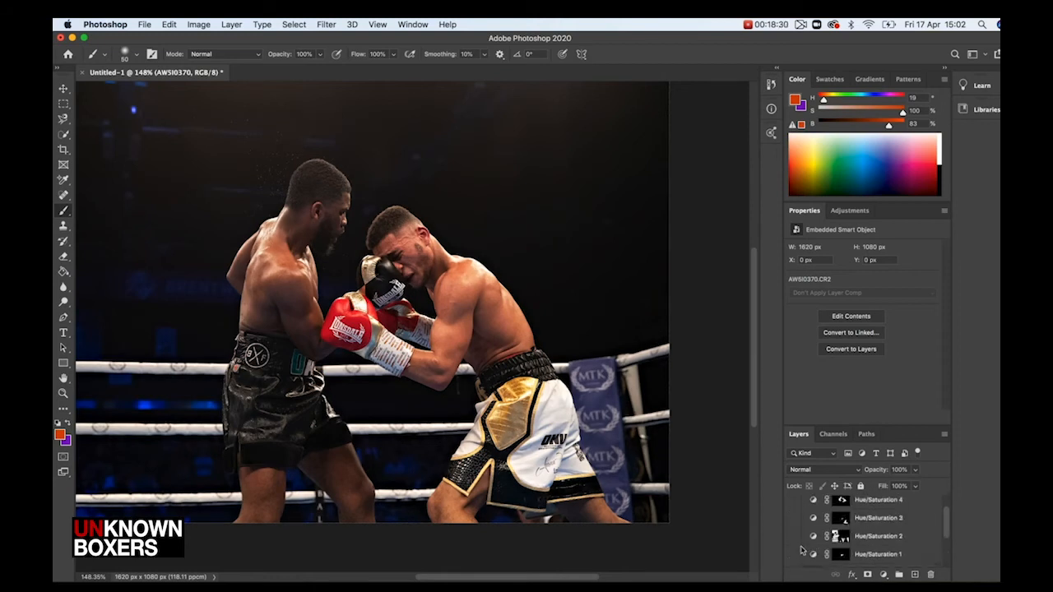
# Turn the sharpened copy and the Hue/Saturation adjustment layers back on
pyautogui.scroll(-2, 803, 550)
pyautogui.click(794, 518)
pyautogui.click(792, 501)
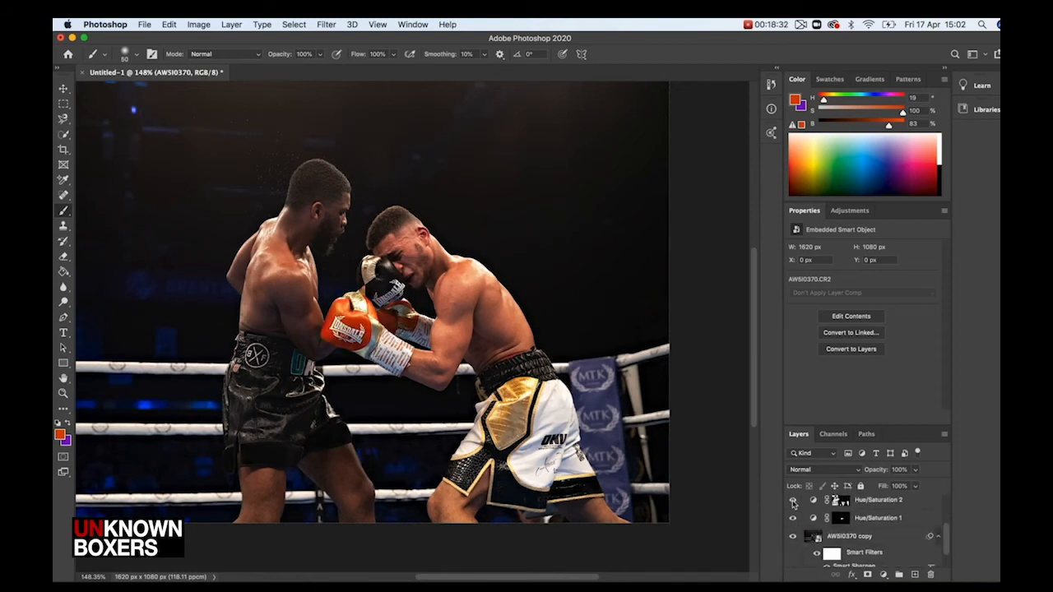
pyautogui.scroll(3, 793, 504)
pyautogui.click(792, 543)
pyautogui.click(793, 526)
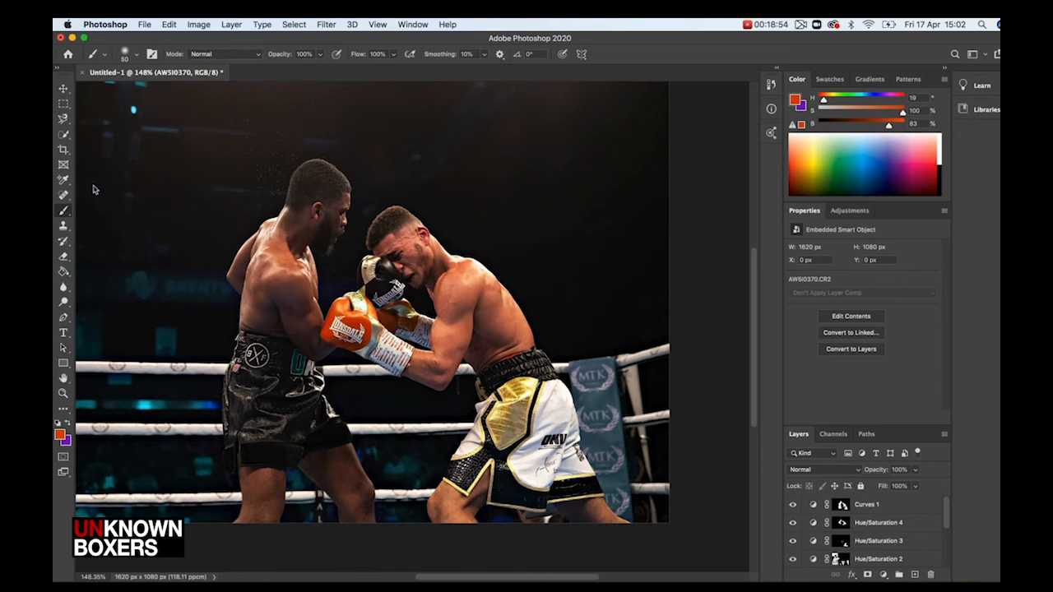
# Crop the photo tighter around the two boxers, to about 963 × 636 px, and commit the crop
pyautogui.click(64, 150)
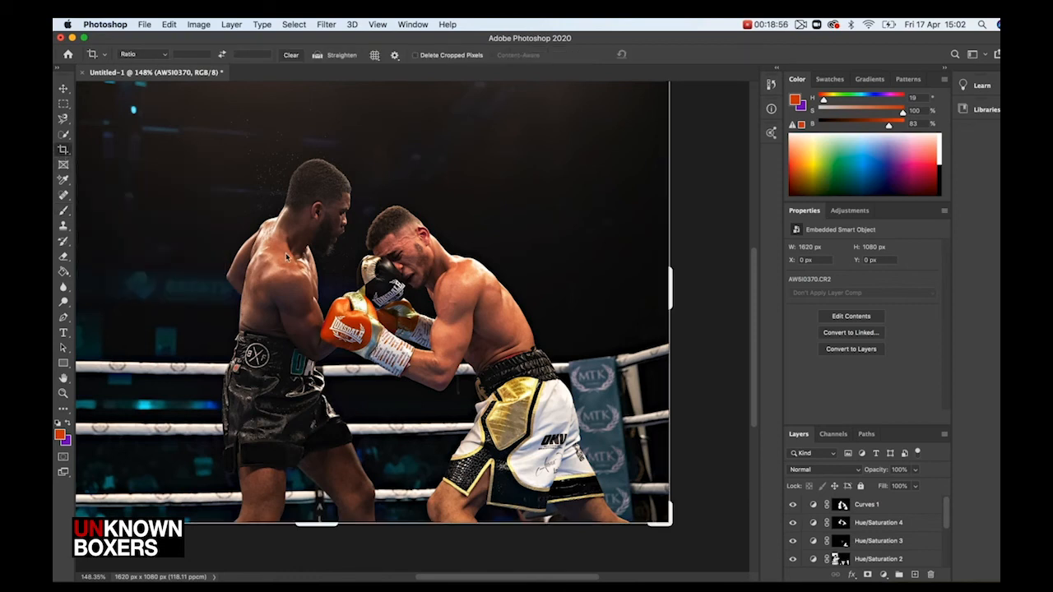
pyautogui.scroll(-5, 400, 304)
pyautogui.scroll(3, 401, 305)
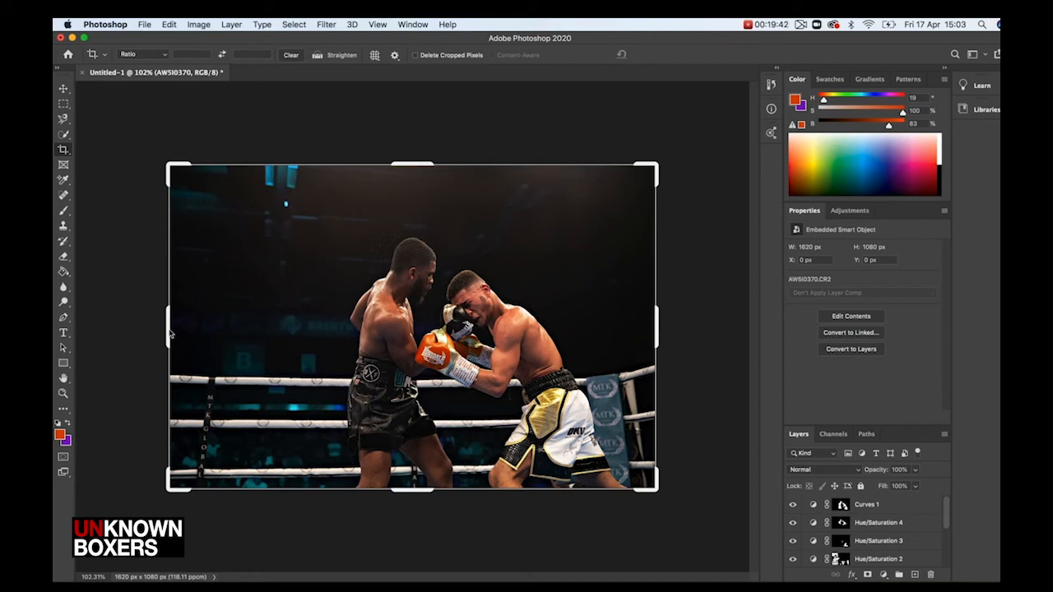
pyautogui.moveTo(170, 333); pyautogui.dragTo(242, 336)
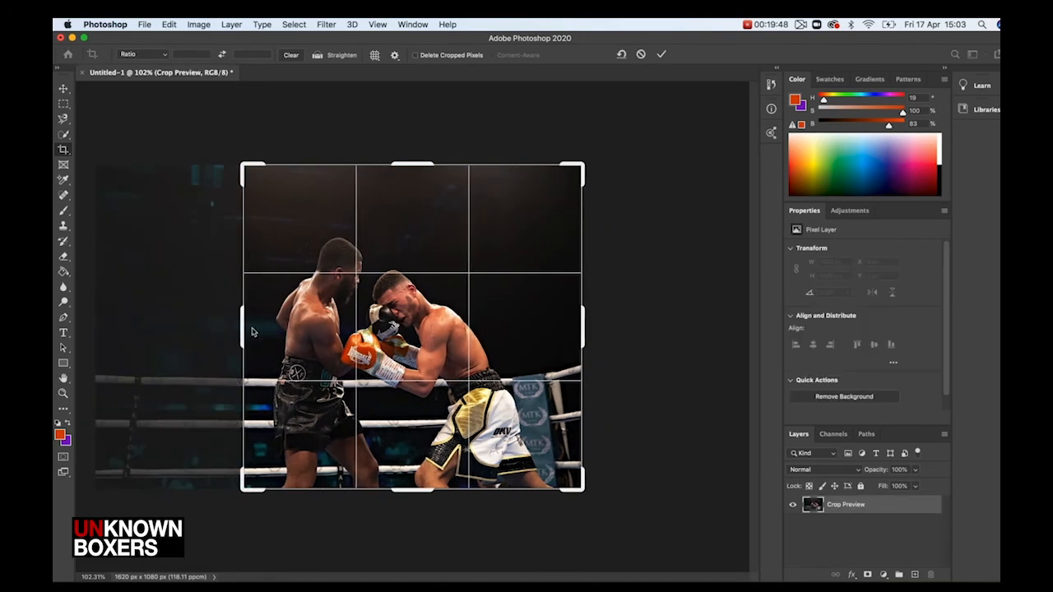
pyautogui.moveTo(415, 171); pyautogui.dragTo(415, 195)
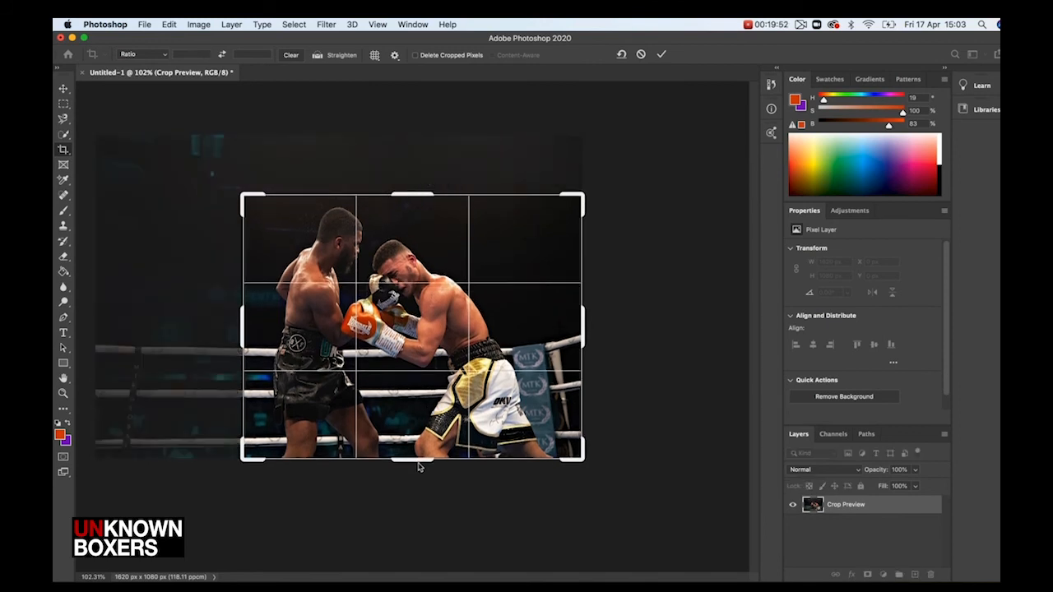
pyautogui.moveTo(419, 466); pyautogui.dragTo(418, 445)
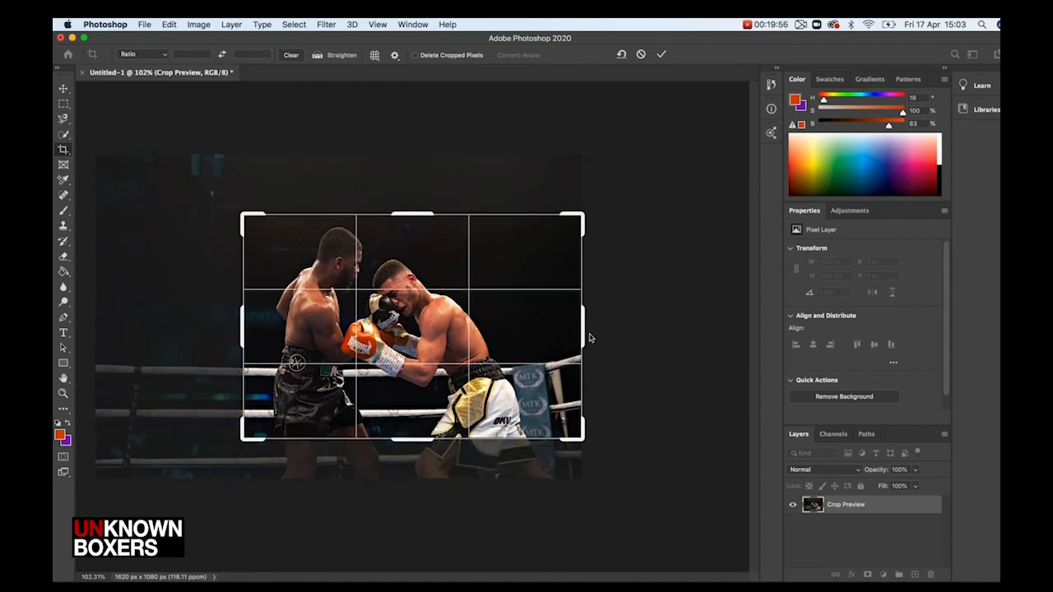
pyautogui.moveTo(584, 337); pyautogui.dragTo(556, 335)
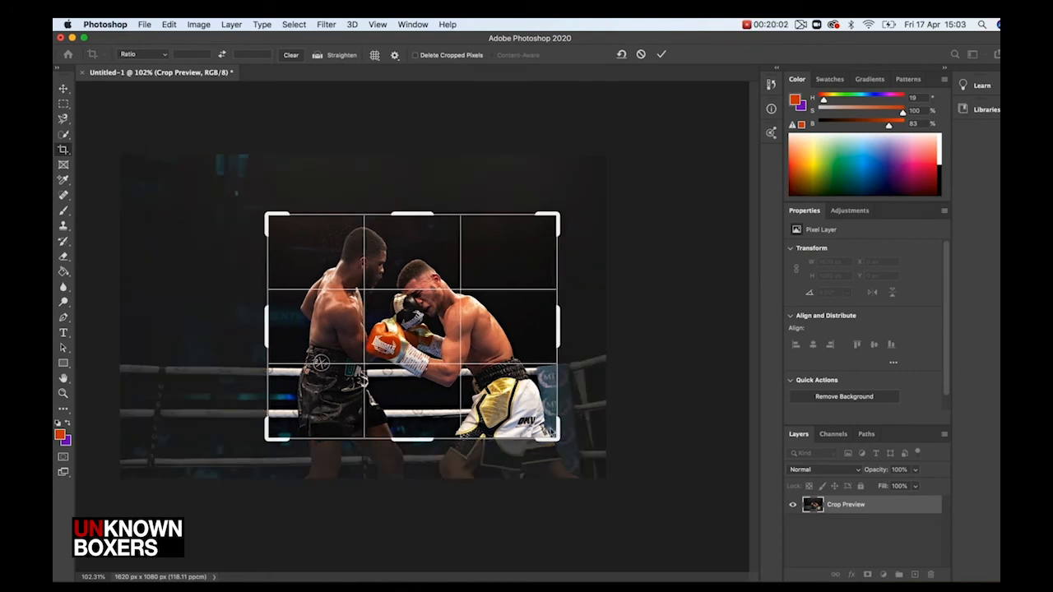
pyautogui.moveTo(421, 441); pyautogui.dragTo(421, 409)
pyautogui.moveTo(422, 355); pyautogui.dragTo(437, 332)
pyautogui.moveTo(433, 334); pyautogui.dragTo(433, 336)
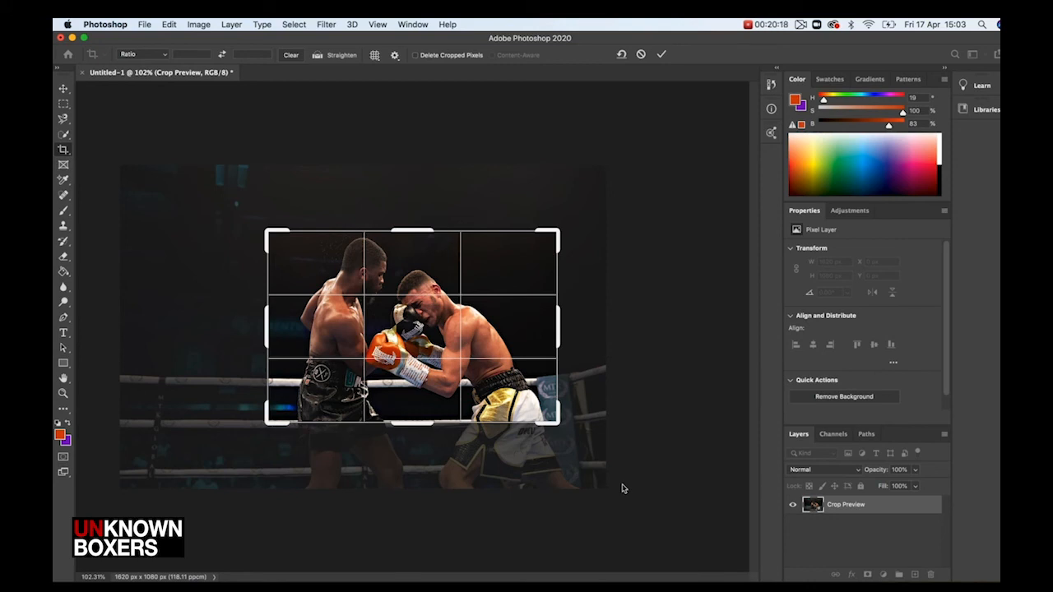
pyautogui.press('Return')
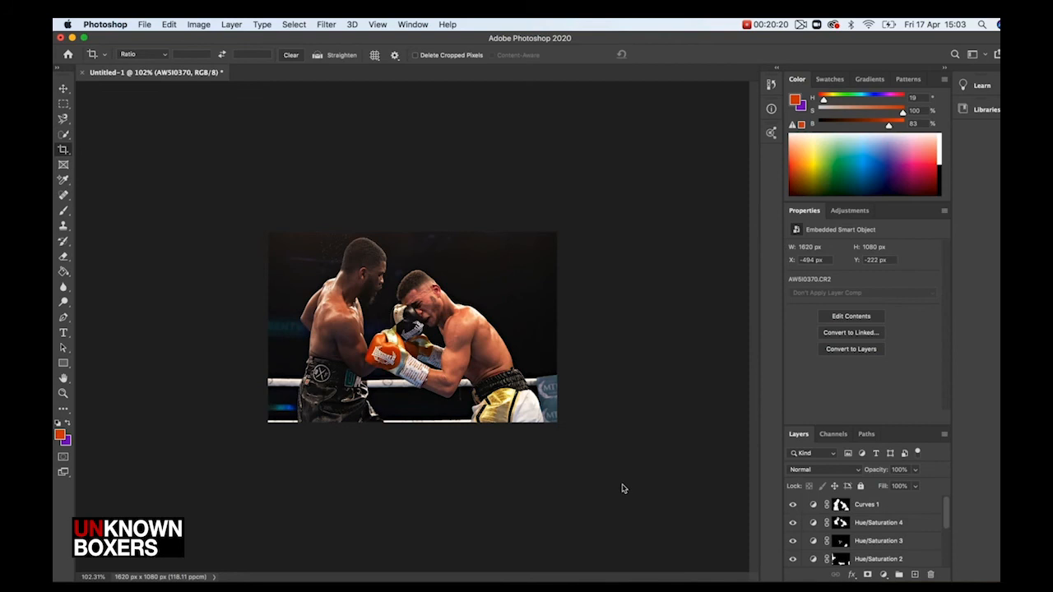
pyautogui.press('super+equal')
pyautogui.scroll(-1, 491, 362)
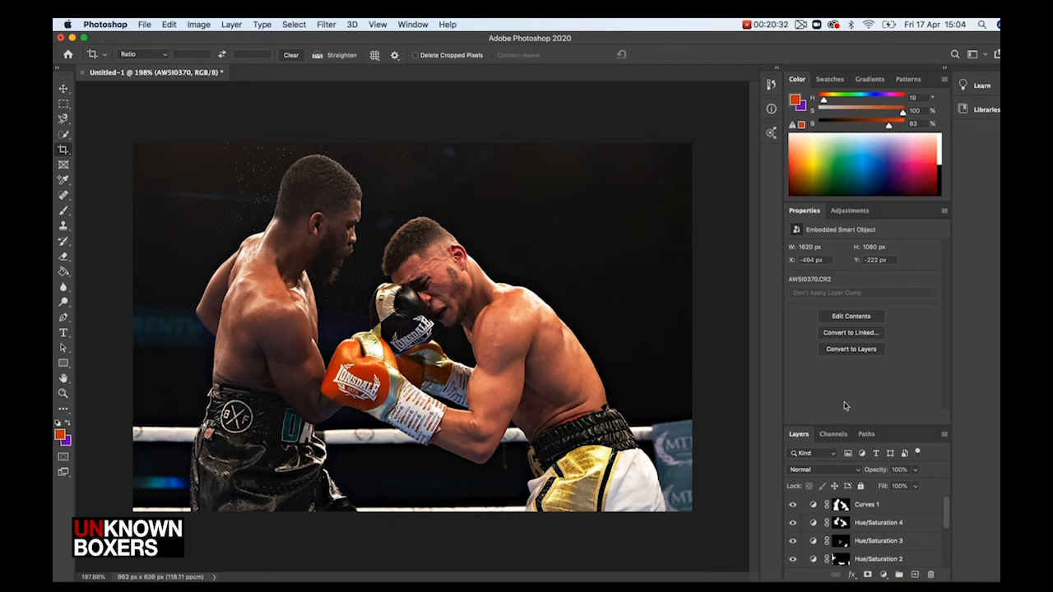
pyautogui.moveTo(843, 426); pyautogui.dragTo(829, 300)
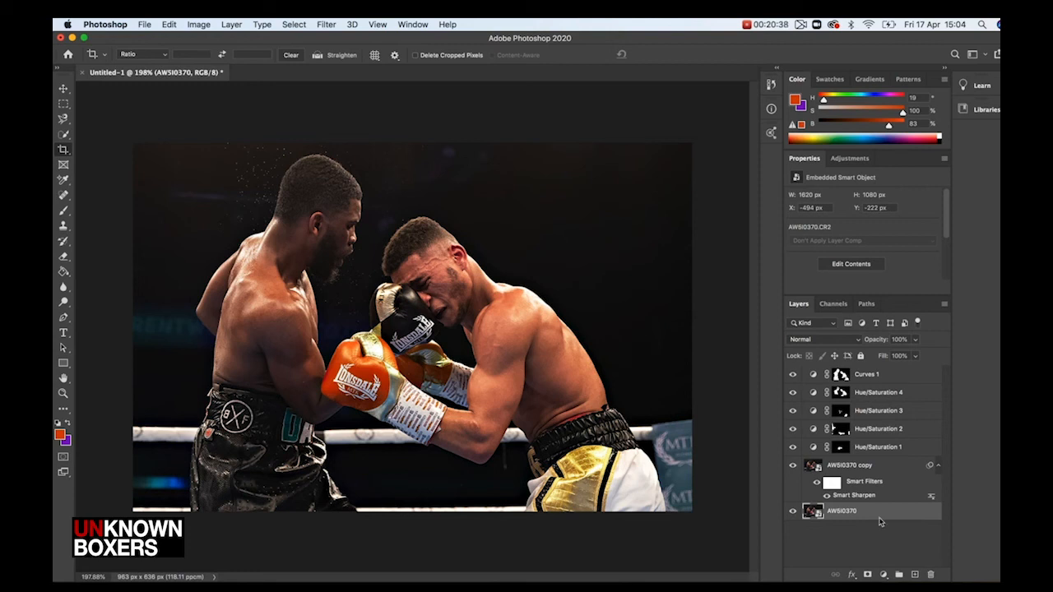
pyautogui.keyDown('shift'); pyautogui.click(871, 465); pyautogui.keyUp('shift')
pyautogui.keyDown('shift'); pyautogui.click(871, 449); pyautogui.keyUp('shift')
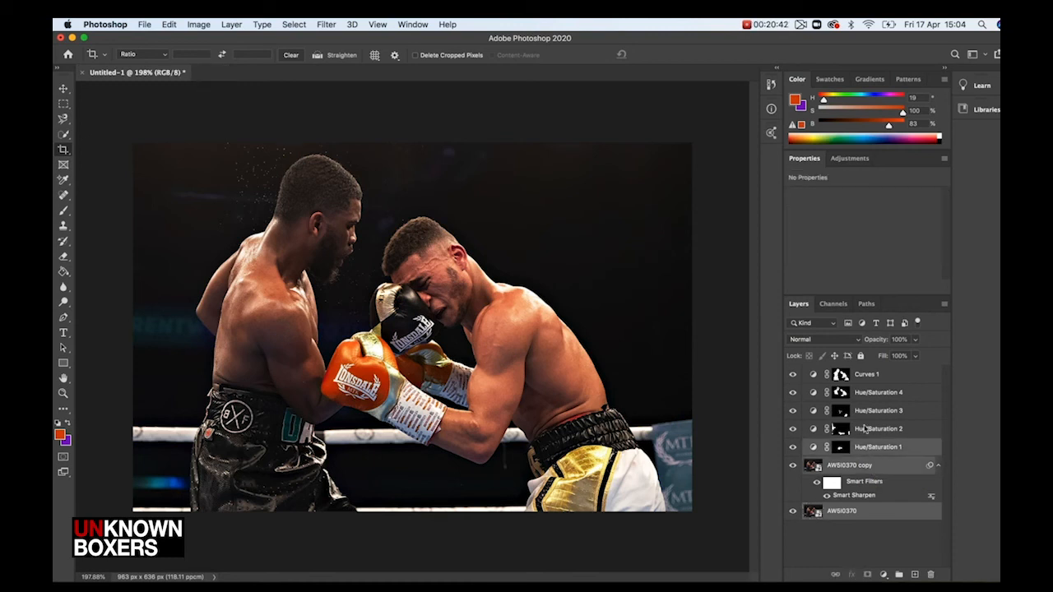
pyautogui.keyDown('shift'); pyautogui.click(863, 428); pyautogui.keyUp('shift')
pyautogui.keyDown('shift'); pyautogui.click(861, 410); pyautogui.keyUp('shift')
pyautogui.keyDown('shift'); pyautogui.click(860, 394); pyautogui.keyUp('shift')
pyautogui.keyDown('shift'); pyautogui.click(858, 375); pyautogui.keyUp('shift')
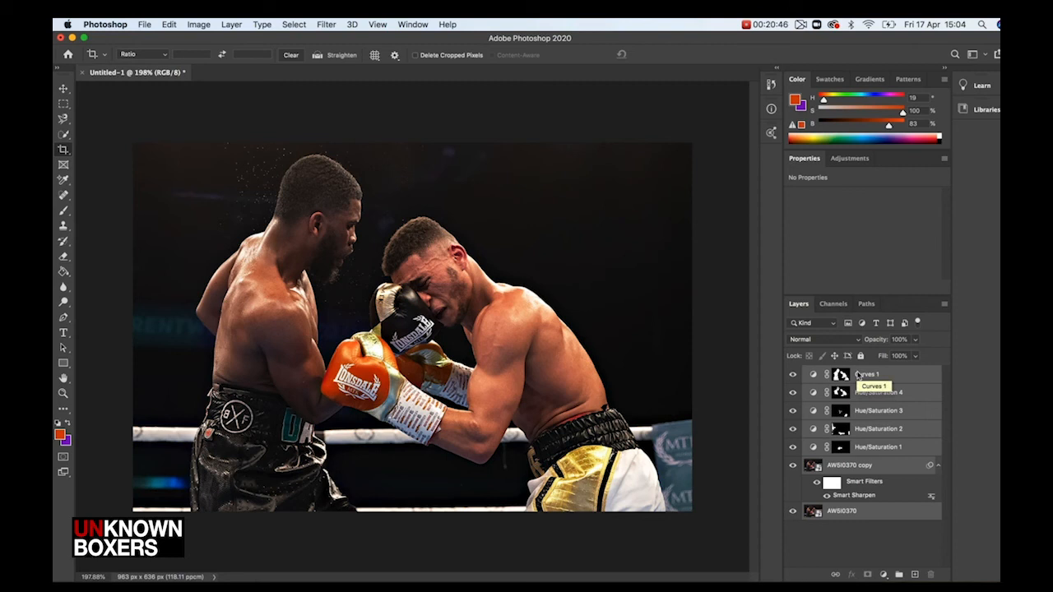
pyautogui.click(855, 539)
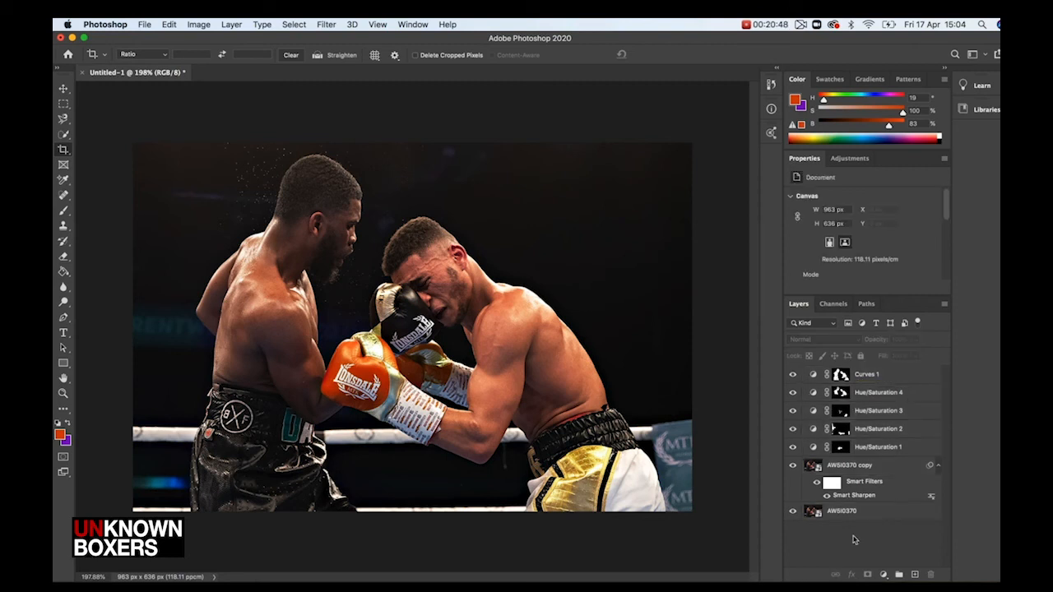
# Group the sharpened copy together with all the Hue/Saturation and Curves adjustment layers
pyautogui.click(855, 468)
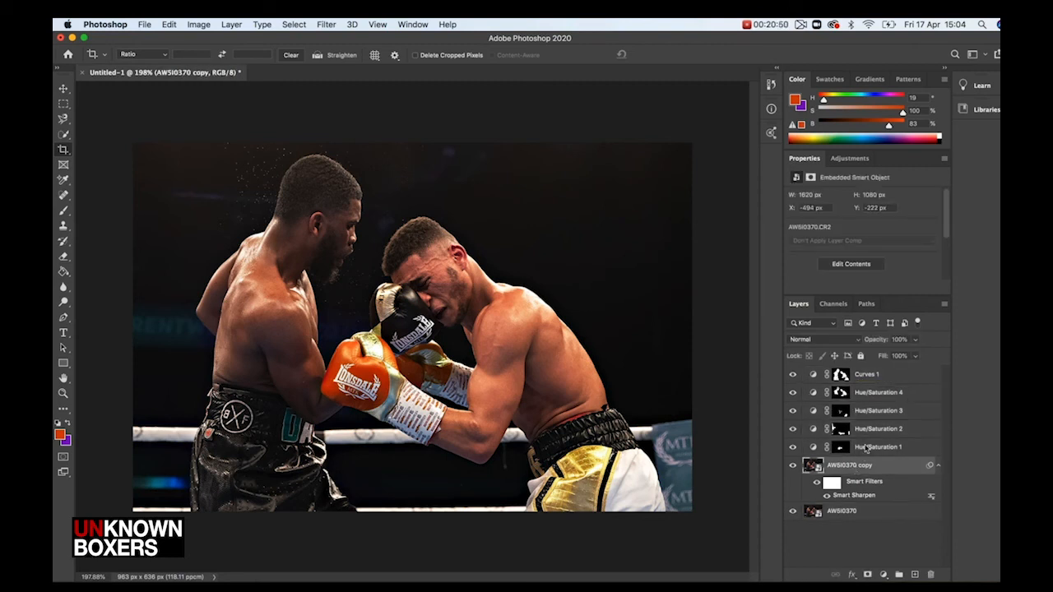
pyautogui.click(865, 448)
pyautogui.keyDown('shift'); pyautogui.click(862, 429); pyautogui.keyUp('shift')
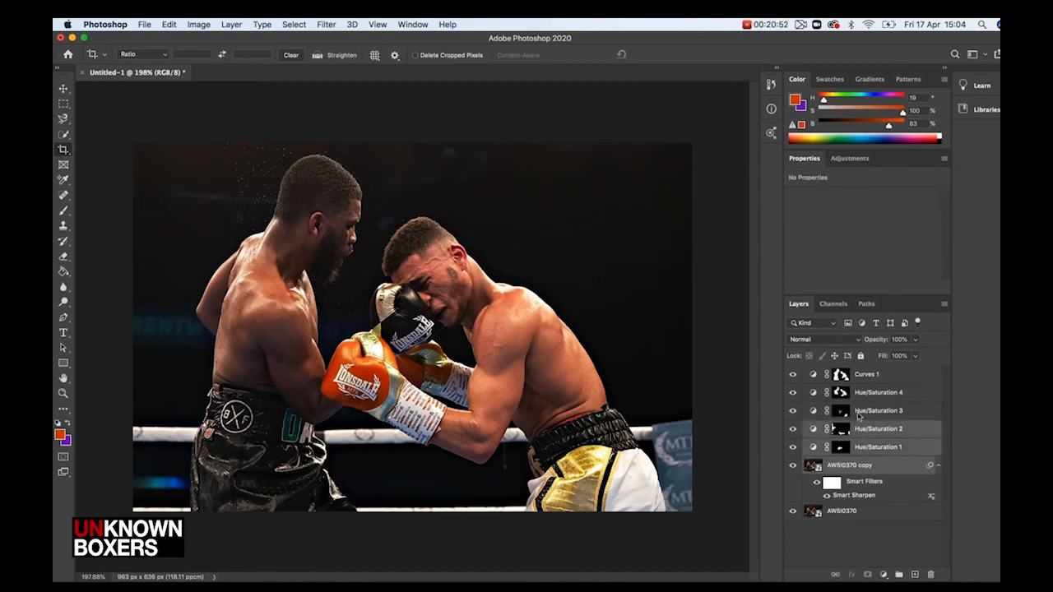
pyautogui.keyDown('shift'); pyautogui.click(859, 411); pyautogui.keyUp('shift')
pyautogui.keyDown('shift'); pyautogui.click(858, 392); pyautogui.keyUp('shift')
pyautogui.keyDown('shift'); pyautogui.click(858, 373); pyautogui.keyUp('shift')
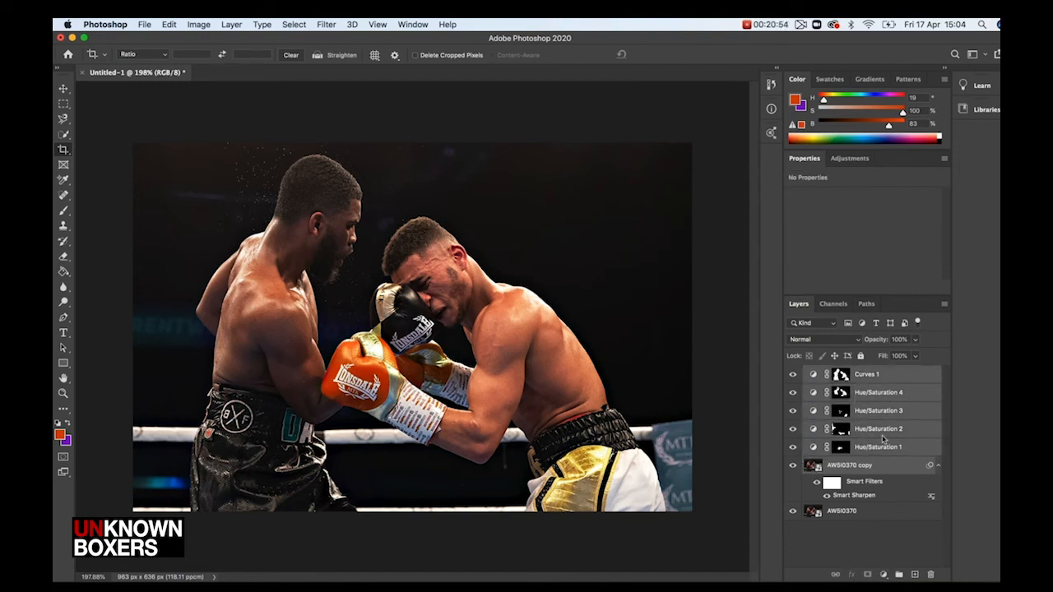
pyautogui.press('super+g')
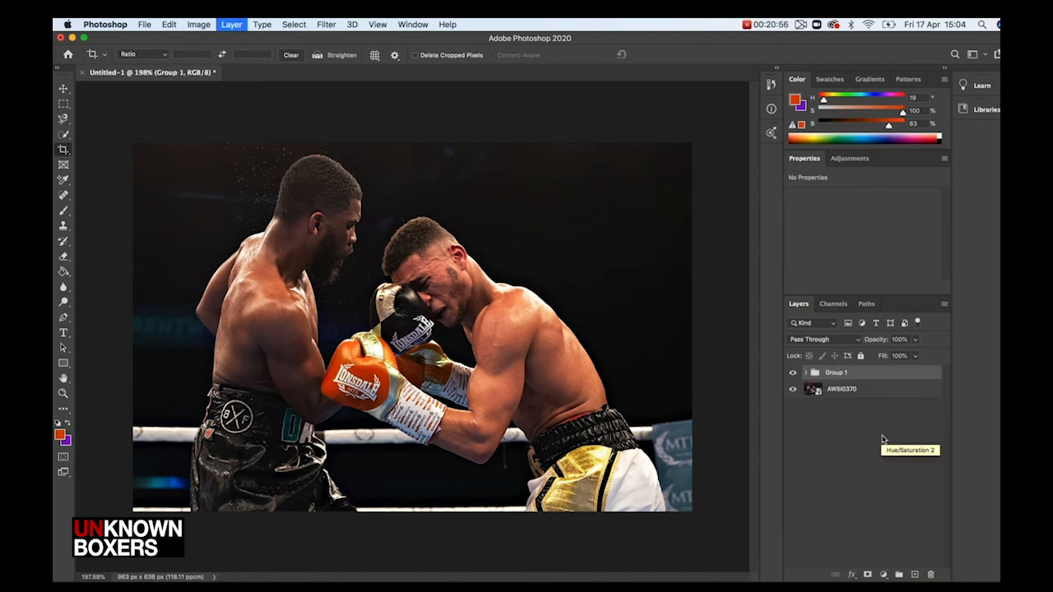
# Toggle Group 1's visibility to compare the edited photo with the original
pyautogui.click(792, 374)
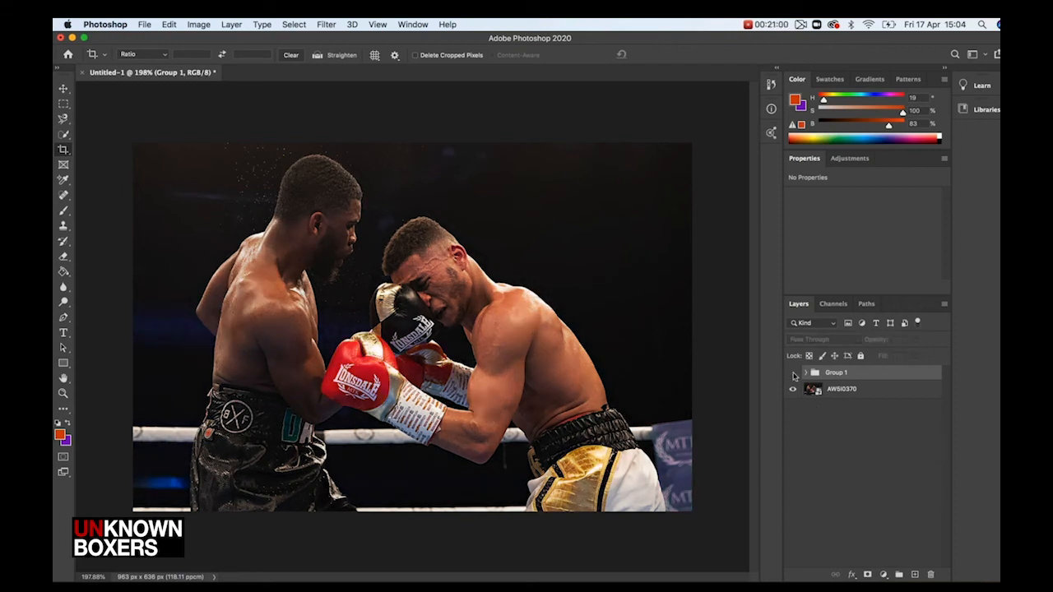
pyautogui.click(792, 374)
pyautogui.click(793, 374)
pyautogui.click(793, 374)
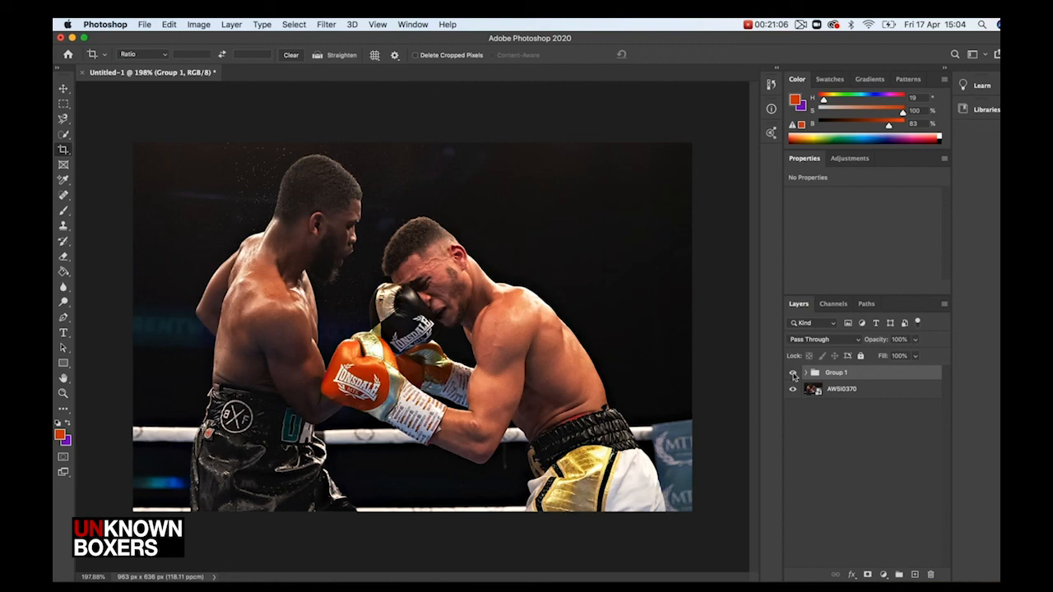
# Apply a Camera Raw Filter to the sharpened copy inside the group, lowering Shadows slightly
pyautogui.click(805, 374)
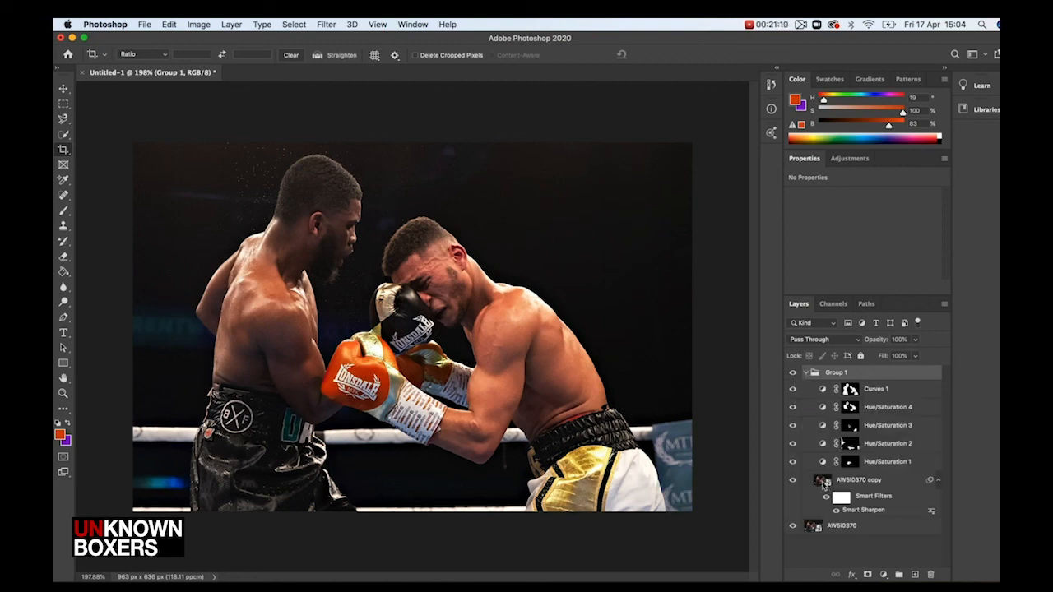
pyautogui.click(823, 483)
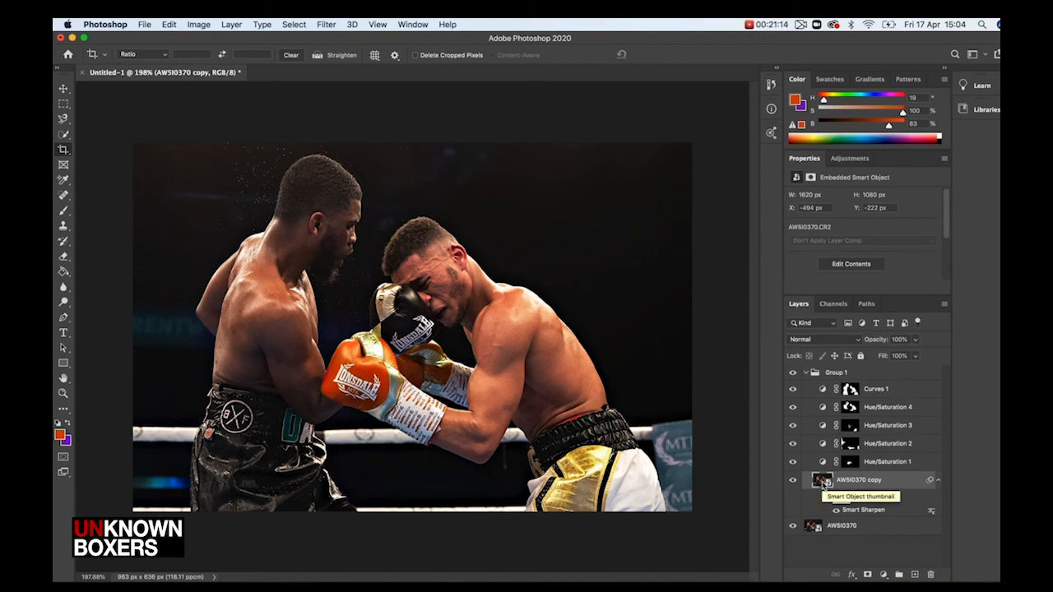
pyautogui.click(329, 25)
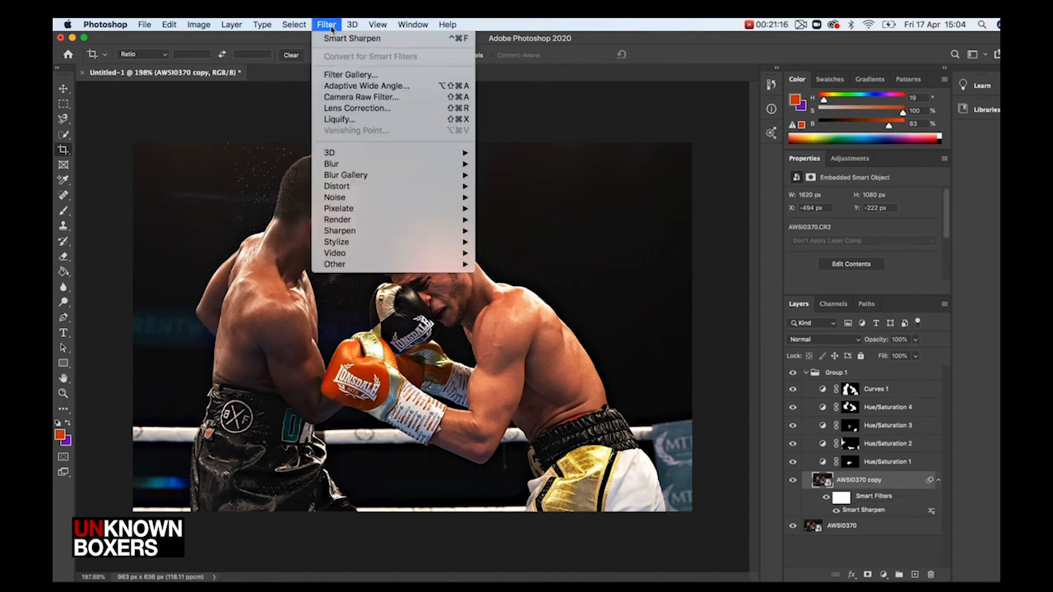
pyautogui.click(350, 85)
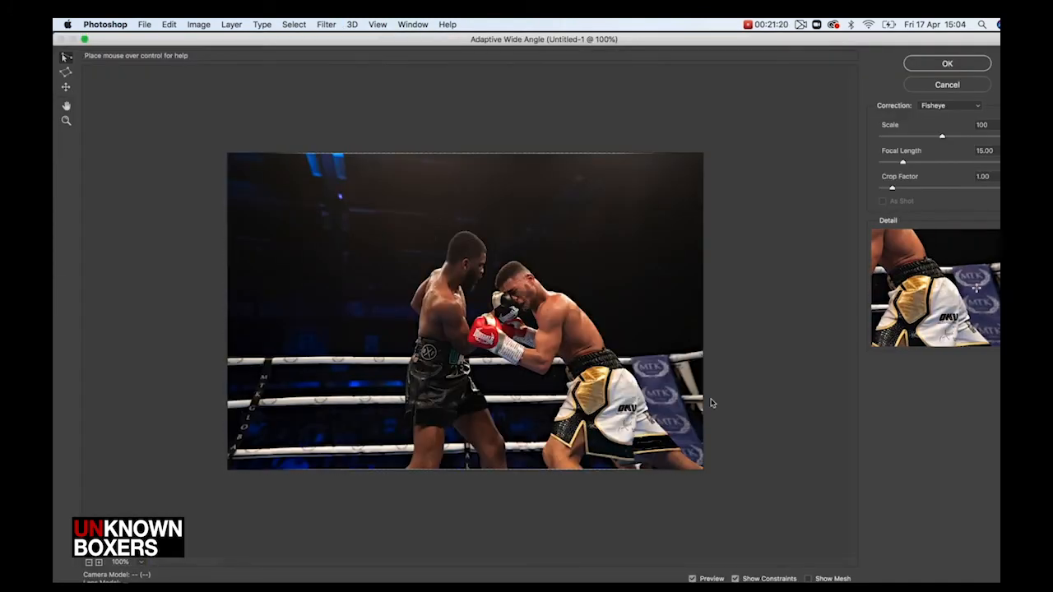
pyautogui.click(940, 86)
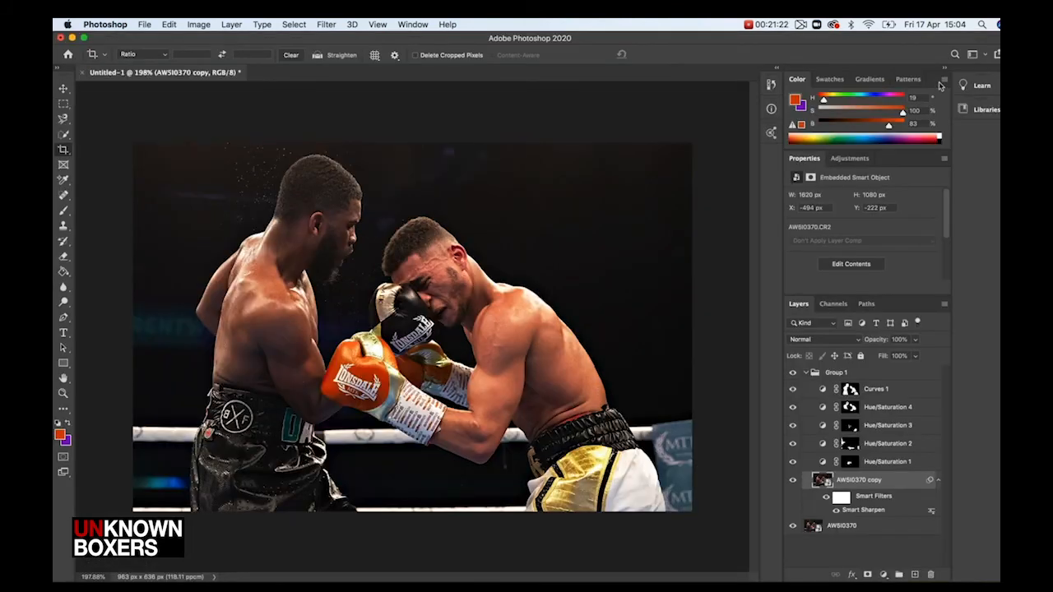
pyautogui.click(326, 24)
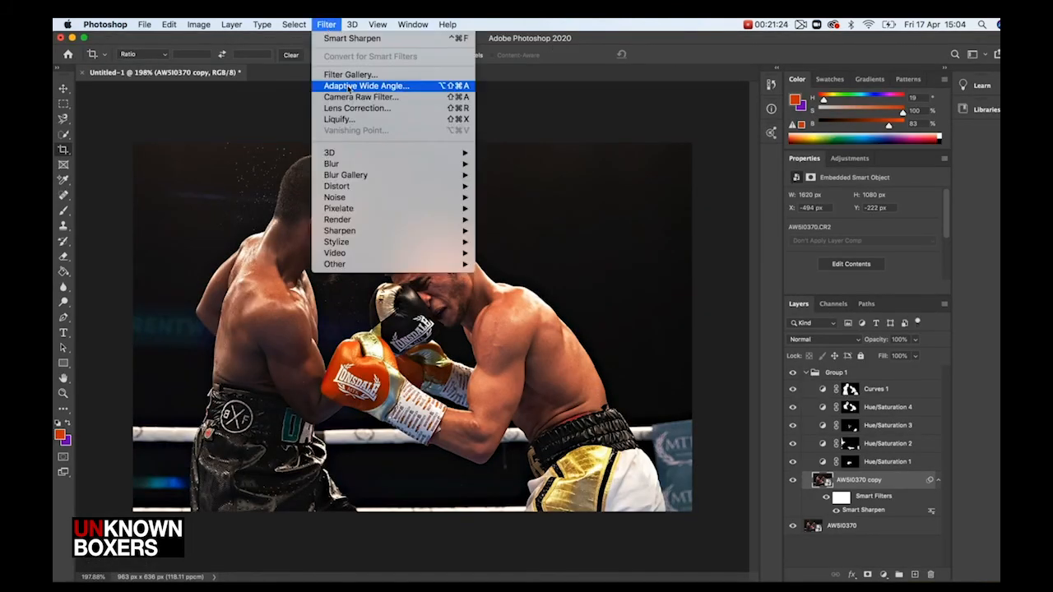
pyautogui.click(349, 97)
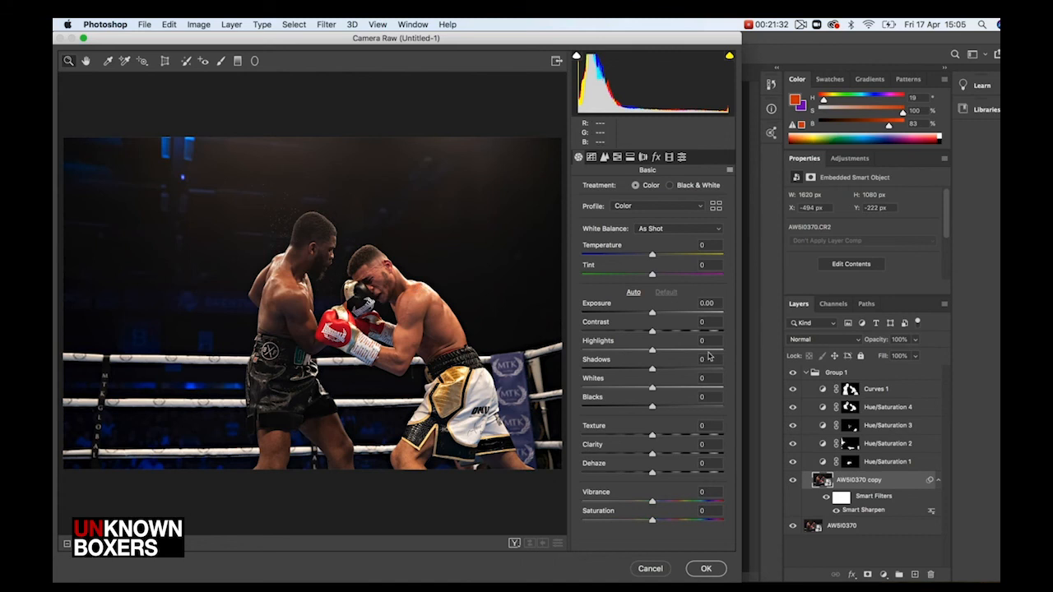
pyautogui.moveTo(652, 352); pyautogui.dragTo(642, 353)
pyautogui.click(705, 567)
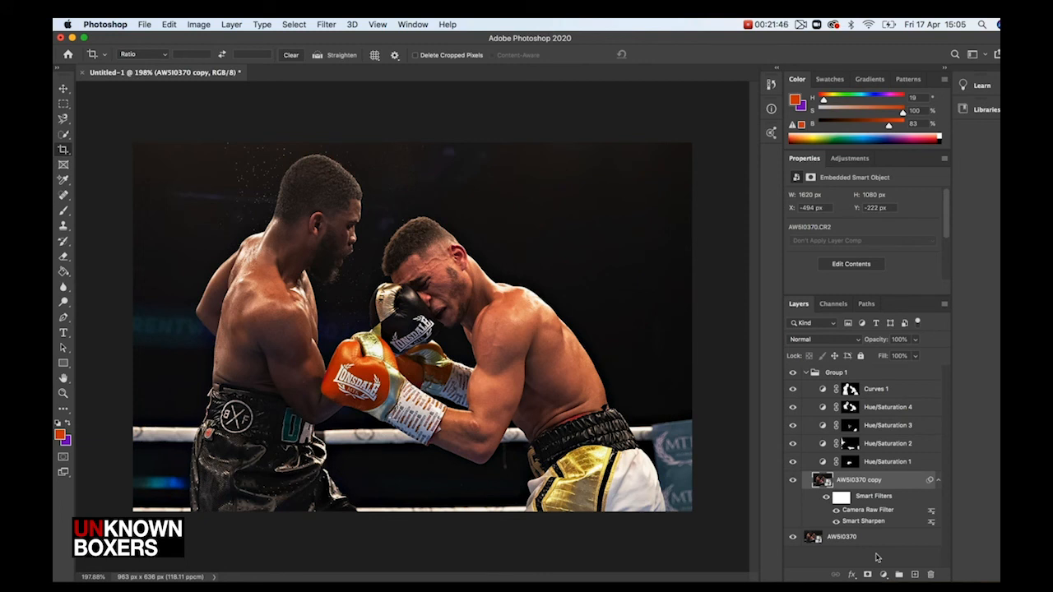
# Stamp all visible layers into a new merged layer at the top of the stack
pyautogui.click(877, 558)
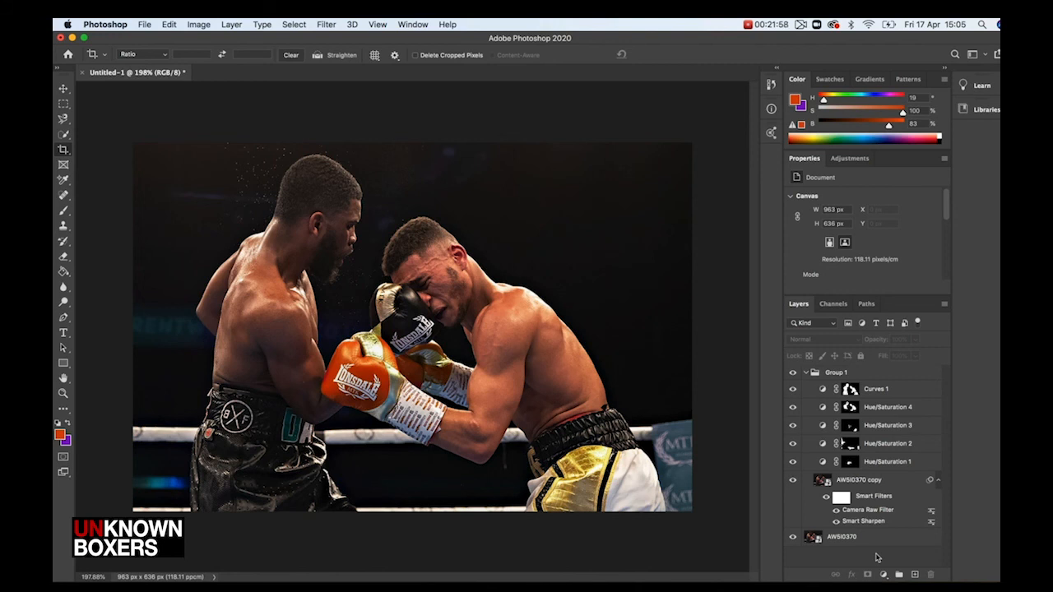
pyautogui.press('super+alt+shift+e')
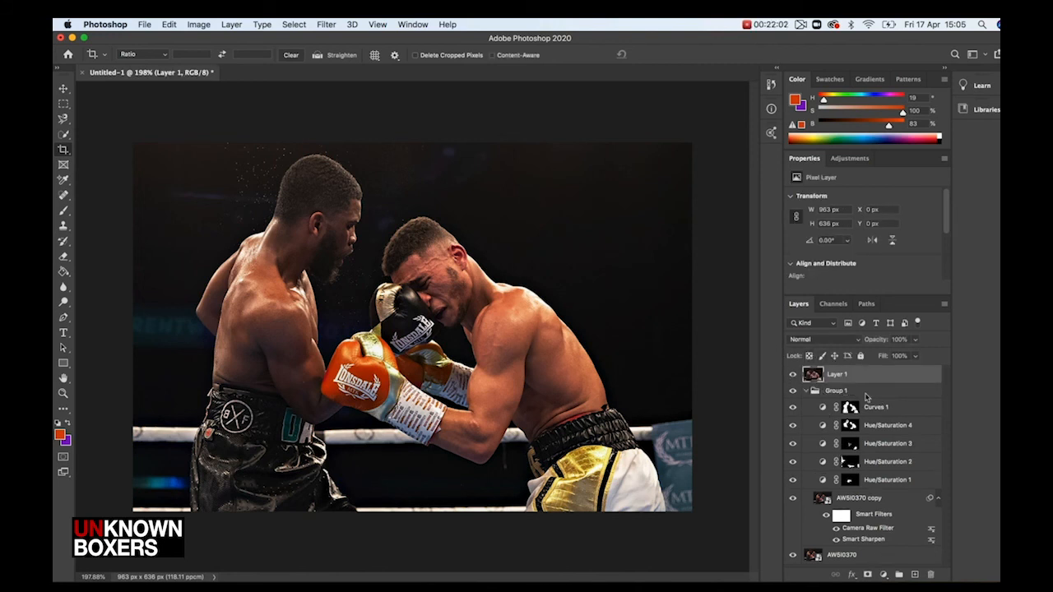
# Apply a High Pass filter to the stamped layer with a radius of 126.6 pixels
pyautogui.click(326, 24)
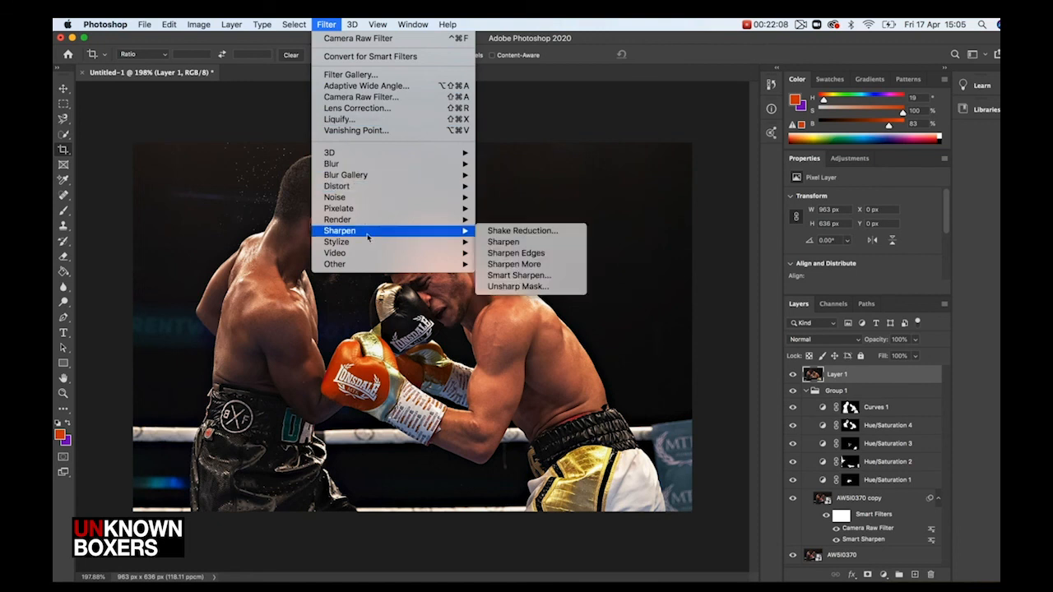
pyautogui.moveTo(372, 267)
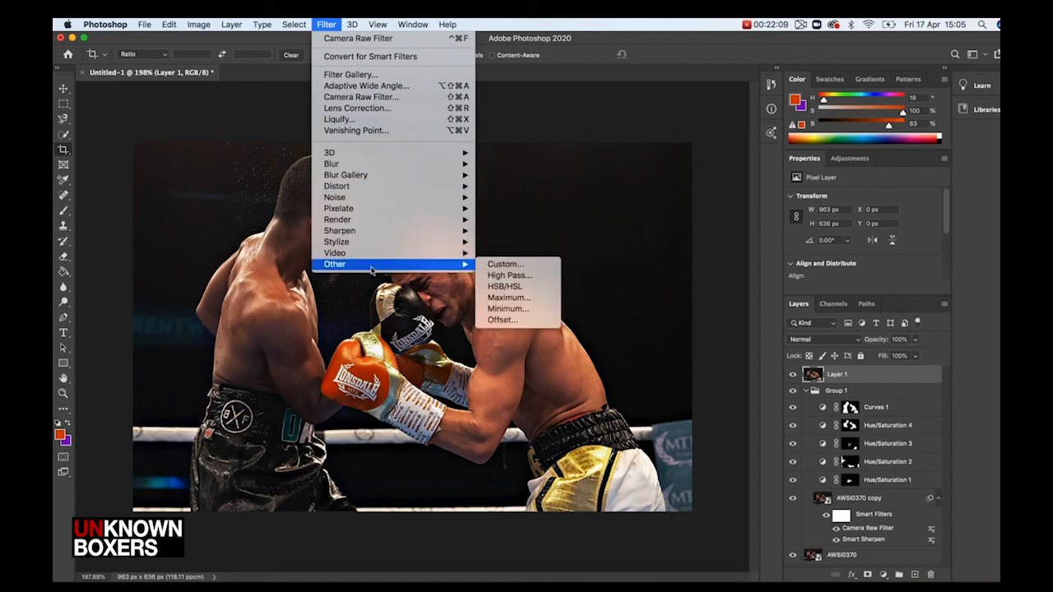
pyautogui.click(501, 276)
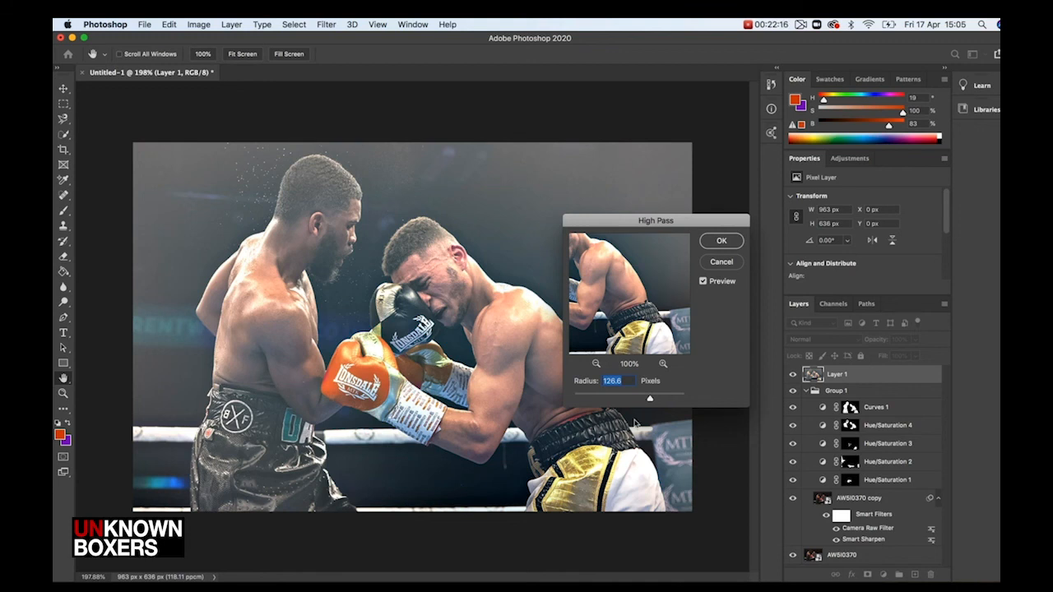
pyautogui.moveTo(650, 401); pyautogui.dragTo(650, 400)
pyautogui.click(722, 242)
# Set the High Pass layer's blend mode to Soft Light
pyautogui.press('c')
pyautogui.click(831, 342)
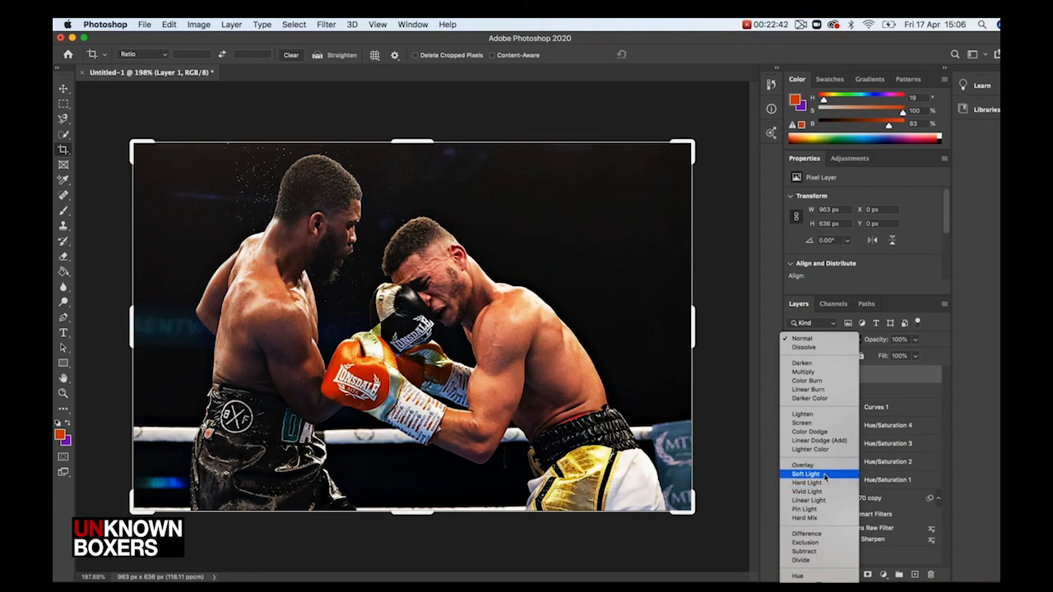
pyautogui.click(824, 475)
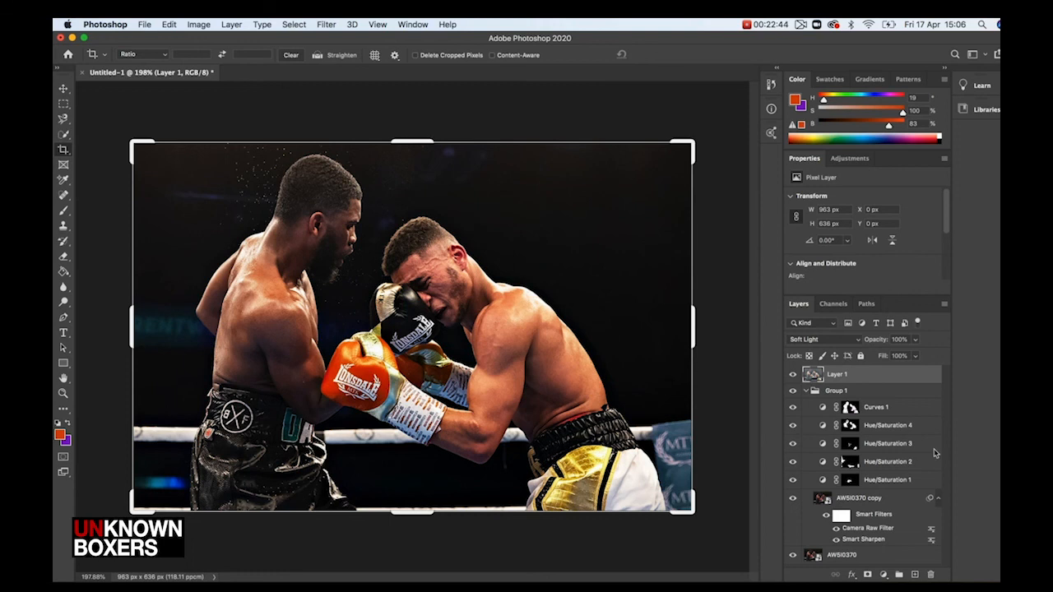
# Lower the High Pass layer's opacity to 25%
pyautogui.click(916, 355)
pyautogui.moveTo(916, 355); pyautogui.dragTo(838, 363)
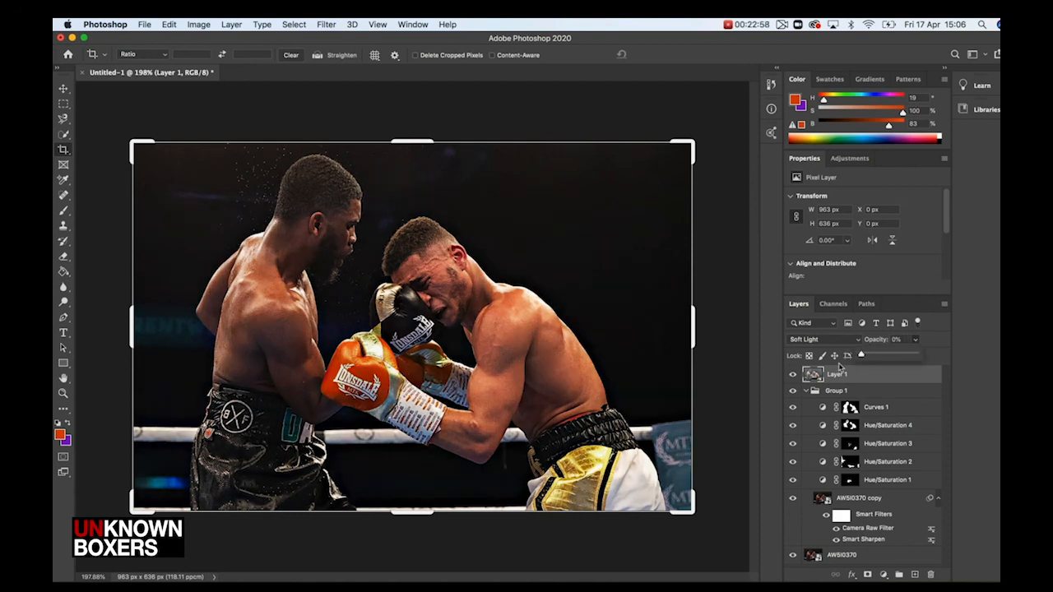
pyautogui.moveTo(873, 357)
pyautogui.mouseDown()
pyautogui.moveTo(892, 358)
pyautogui.moveTo(862, 361)
pyautogui.moveTo(875, 360)
pyautogui.mouseUp()
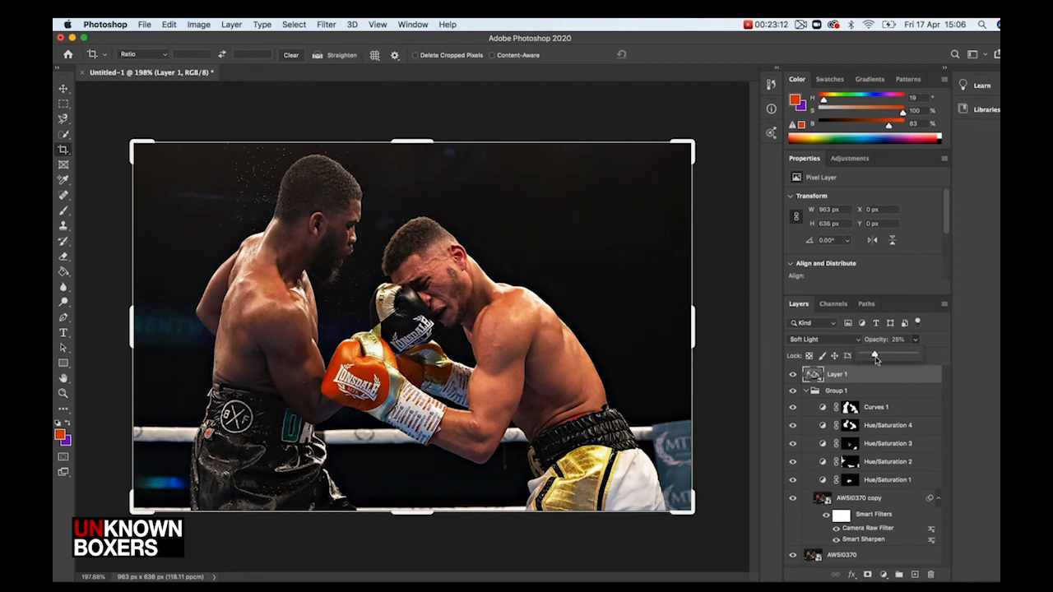
# Toggle the High Pass layer's visibility to compare the sharpening effect
pyautogui.click(792, 376)
pyautogui.click(792, 376)
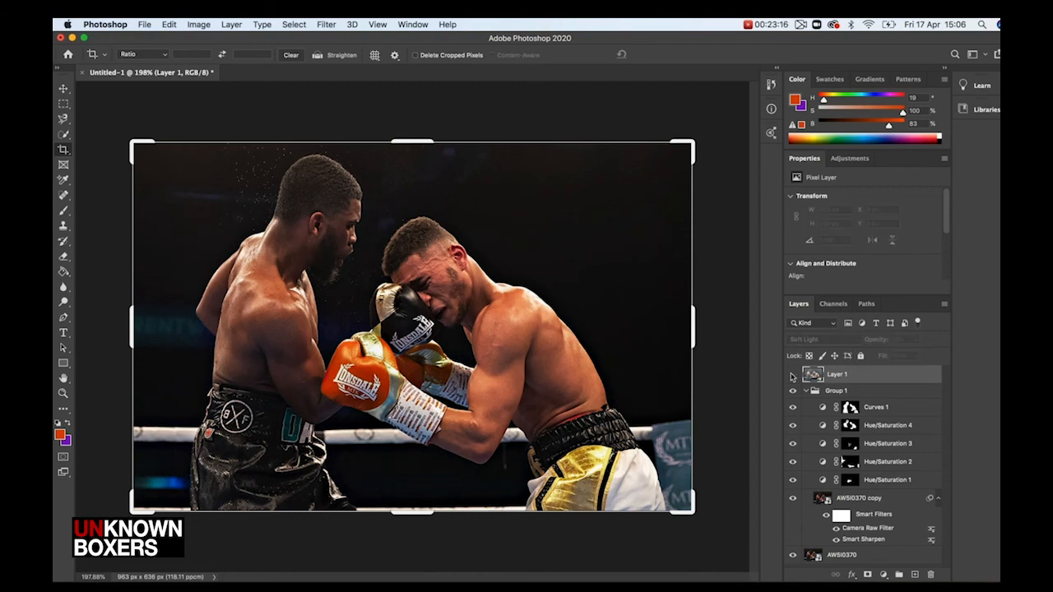
pyautogui.click(793, 376)
pyautogui.click(792, 375)
pyautogui.click(793, 376)
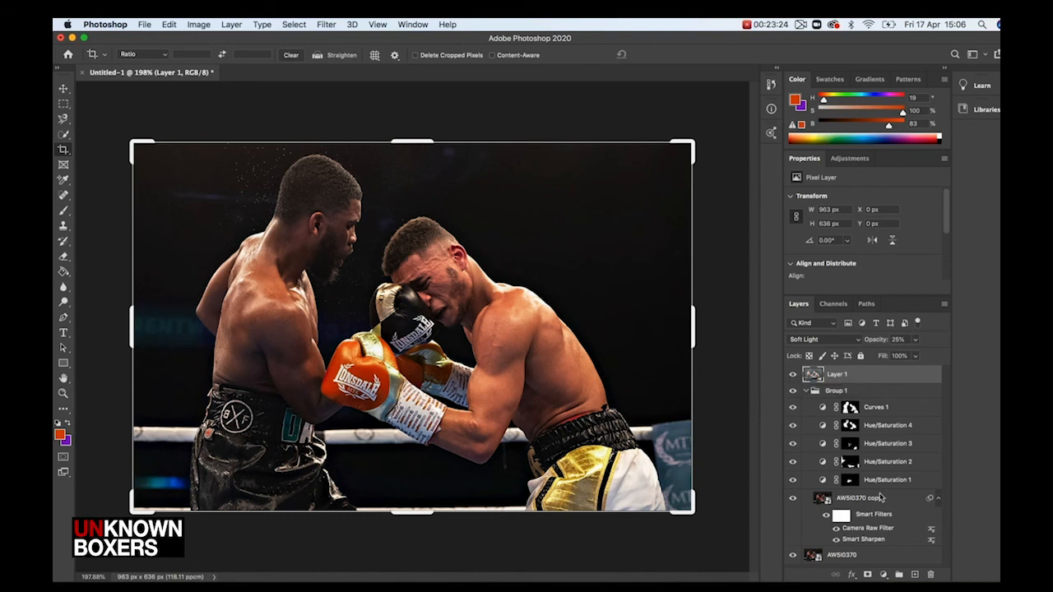
# Collapse Group 1 and toggle its visibility to compare the edited photo with the original
pyautogui.click(807, 391)
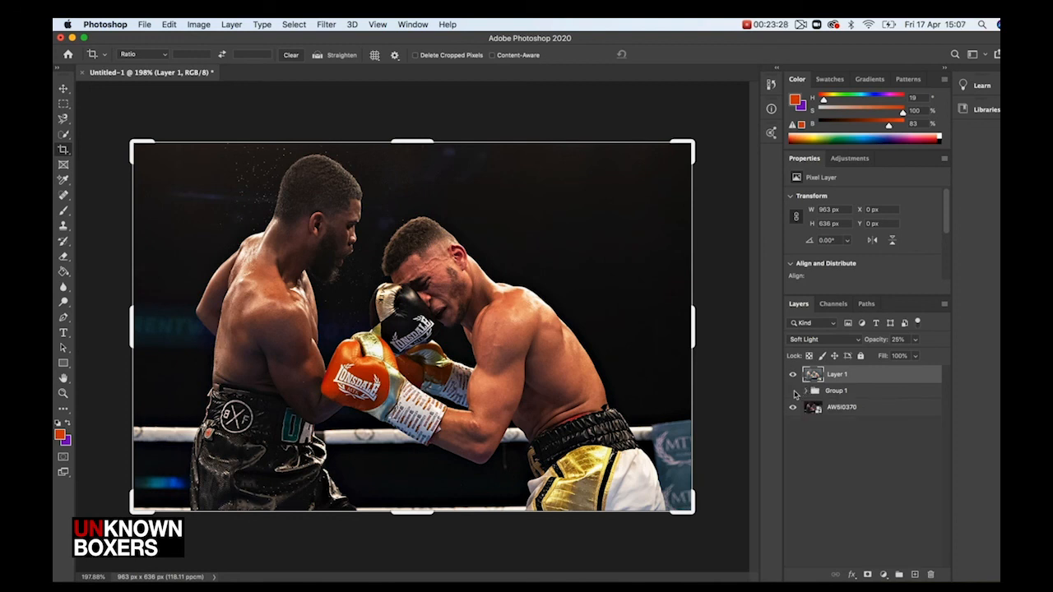
pyautogui.click(794, 392)
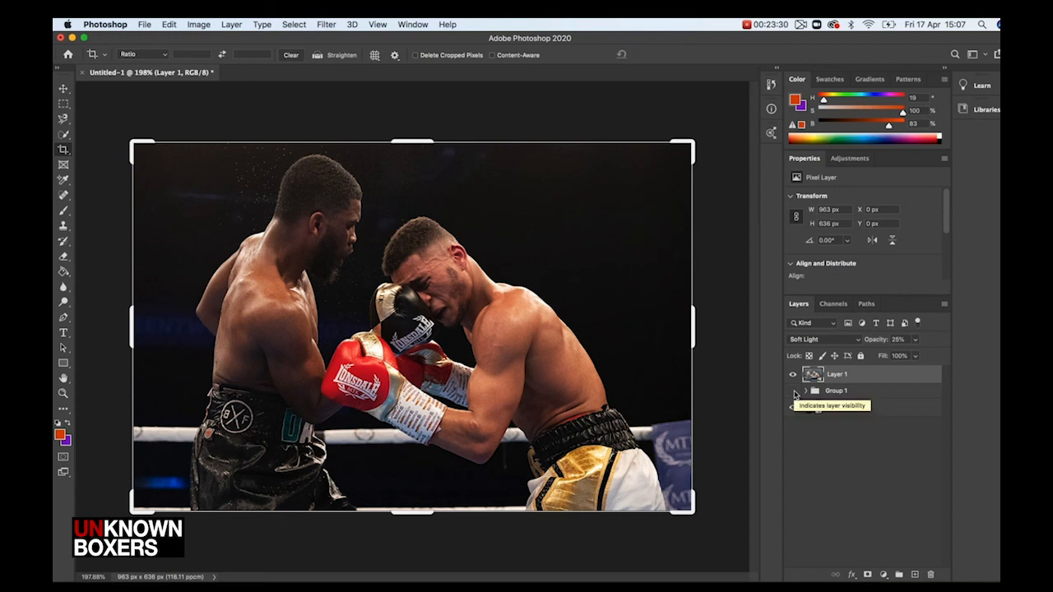
pyautogui.click(794, 391)
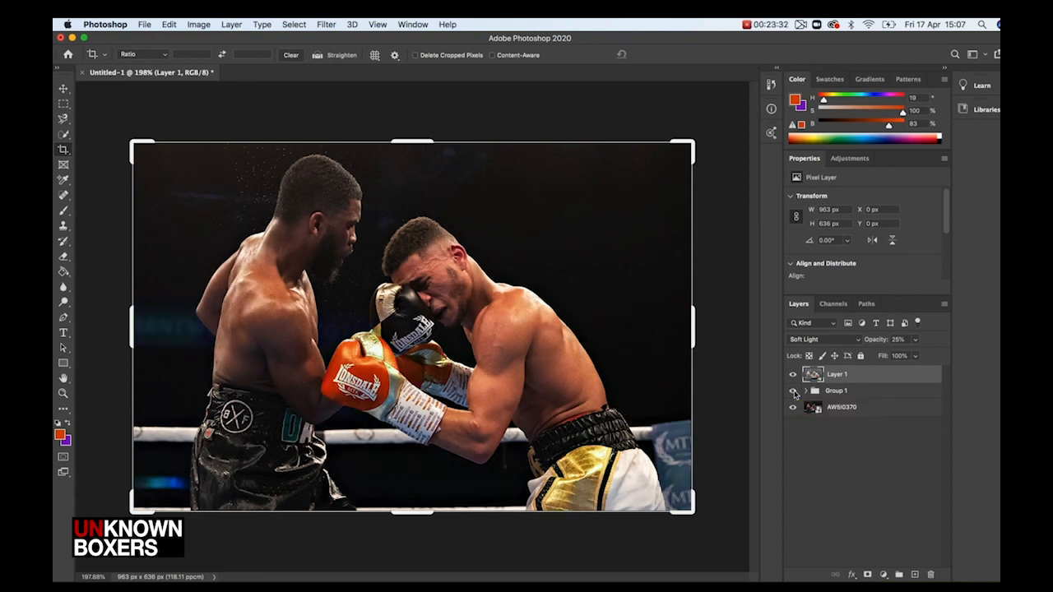
pyautogui.click(792, 392)
pyautogui.click(793, 392)
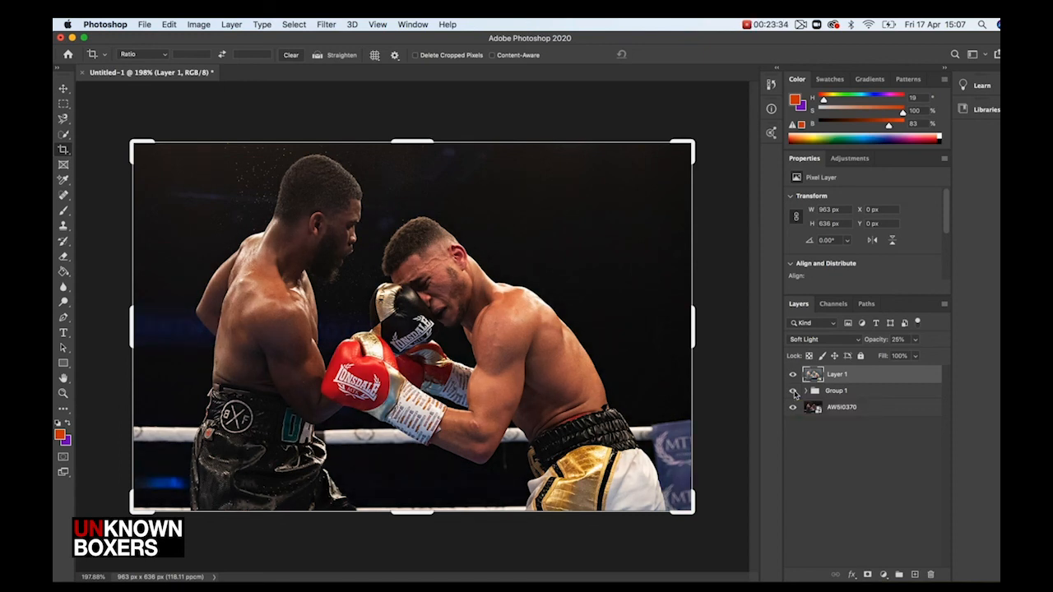
pyautogui.click(793, 392)
pyautogui.click(793, 391)
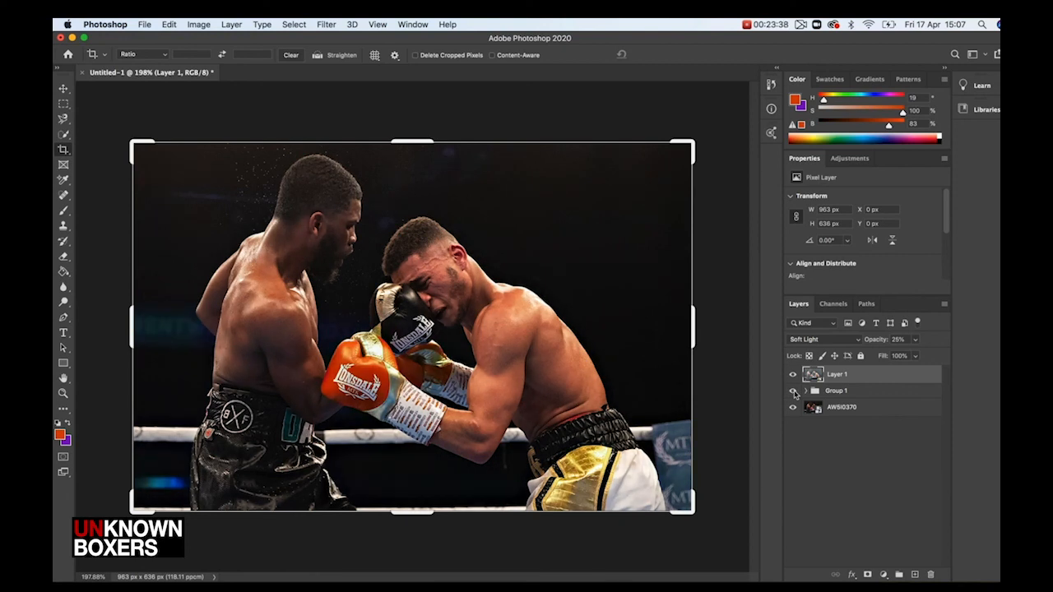
# Select the High Pass layer together with Group 1 and merge them into a single layer
pyautogui.keyDown('super'); pyautogui.click(874, 409); pyautogui.keyUp('super')
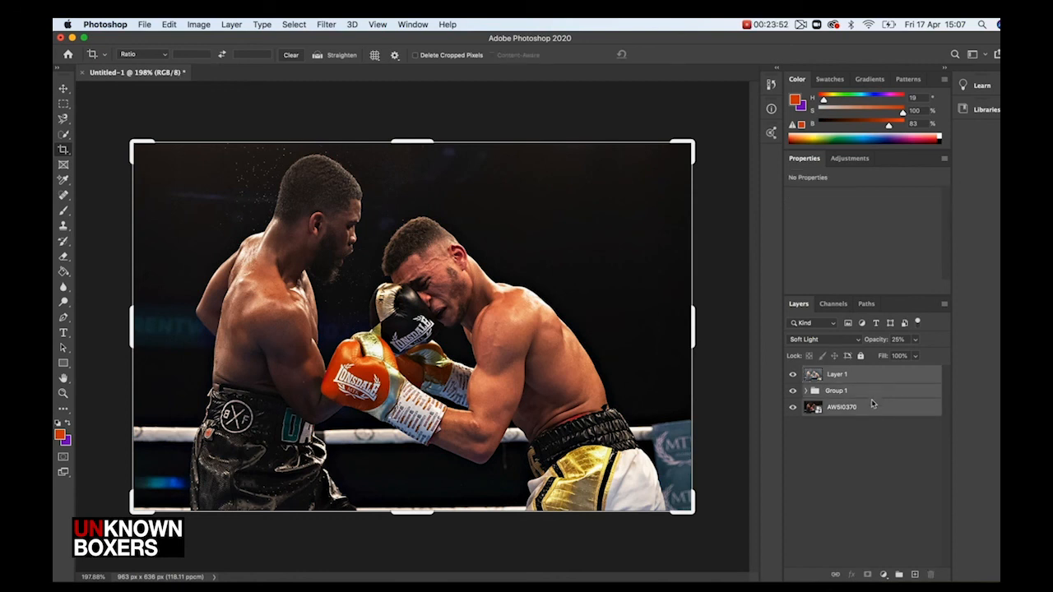
pyautogui.click(870, 412)
pyautogui.click(853, 393)
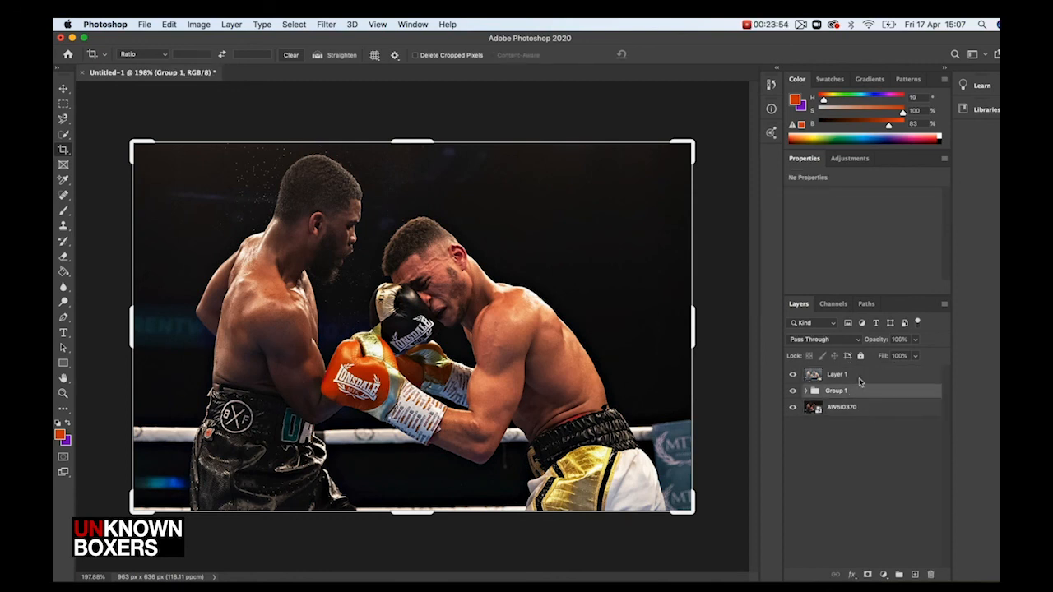
pyautogui.keyDown('super'); pyautogui.click(863, 377); pyautogui.keyUp('super')
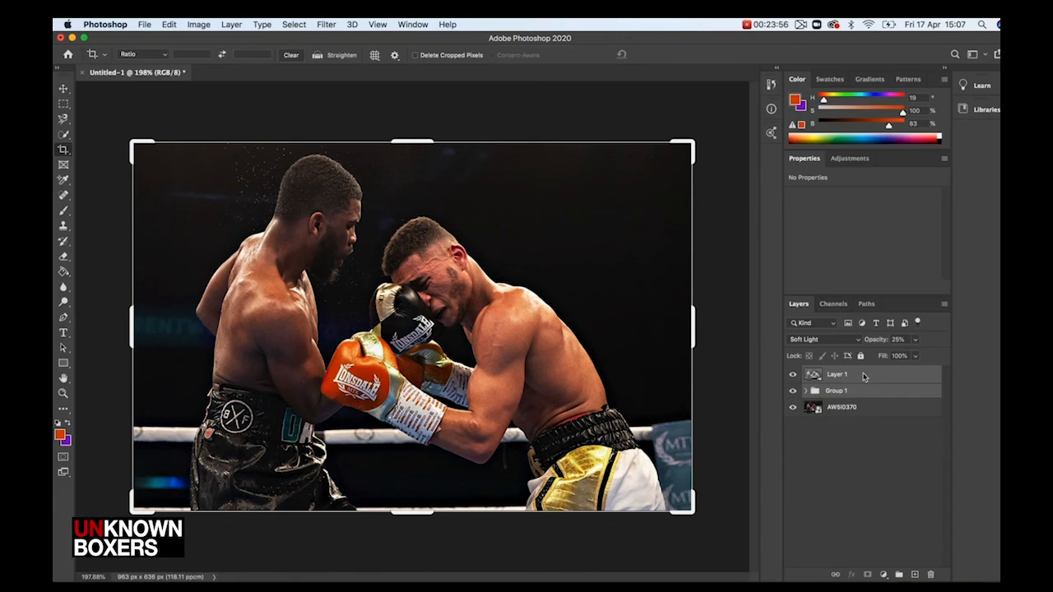
pyautogui.rightClick(864, 375)
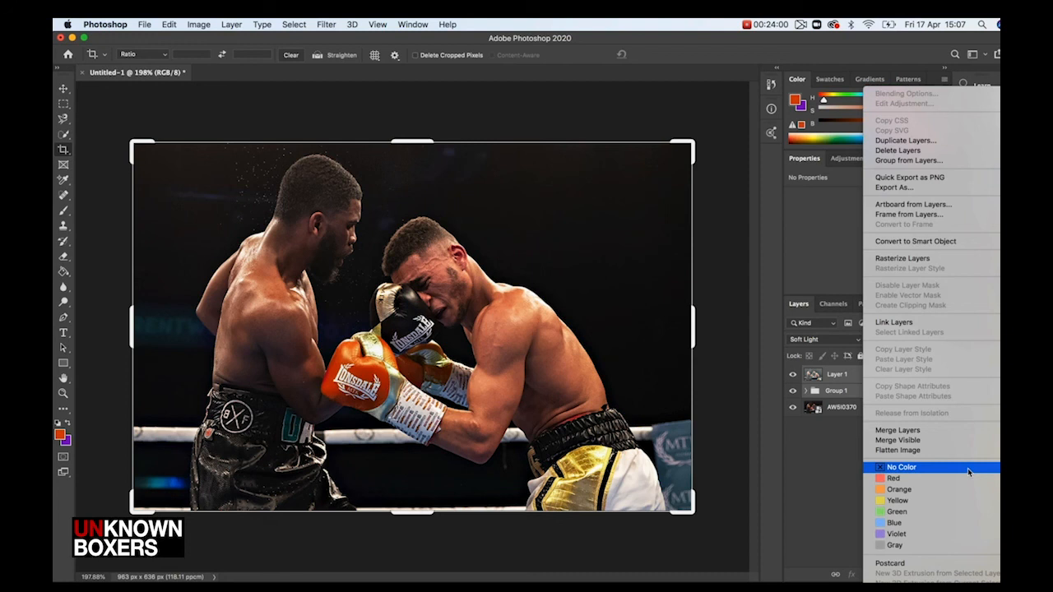
pyautogui.click(926, 434)
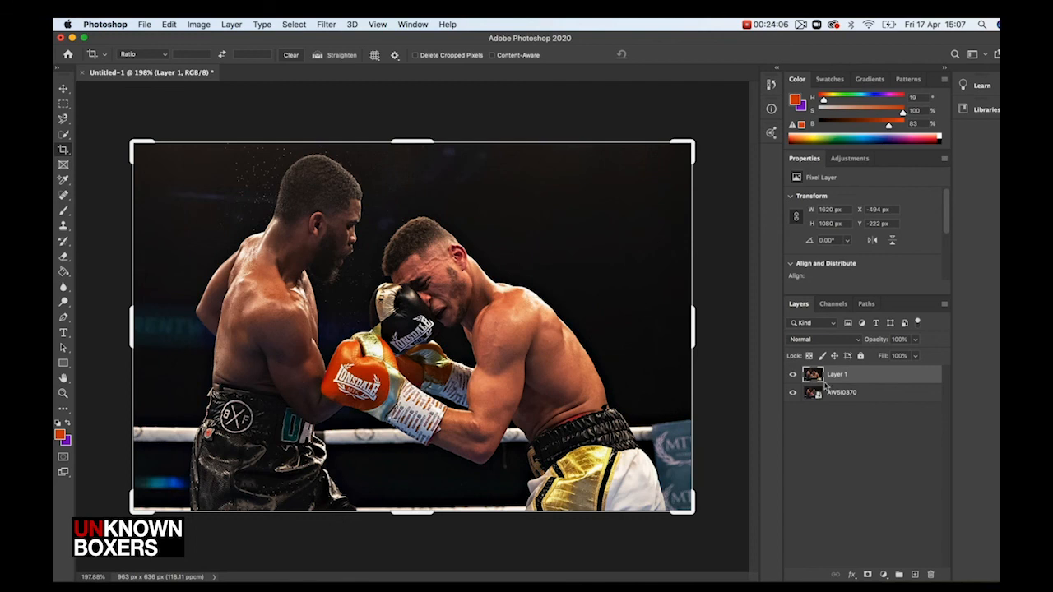
# Toggle the merged layer's visibility to compare it with the original photo
pyautogui.click(793, 375)
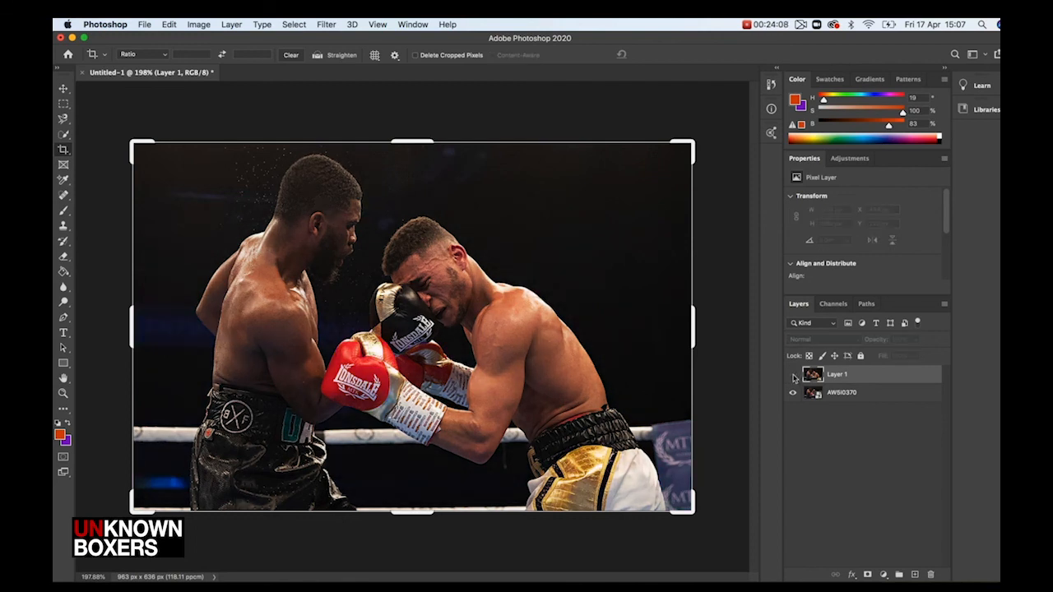
pyautogui.click(793, 375)
pyautogui.click(793, 375)
pyautogui.click(793, 375)
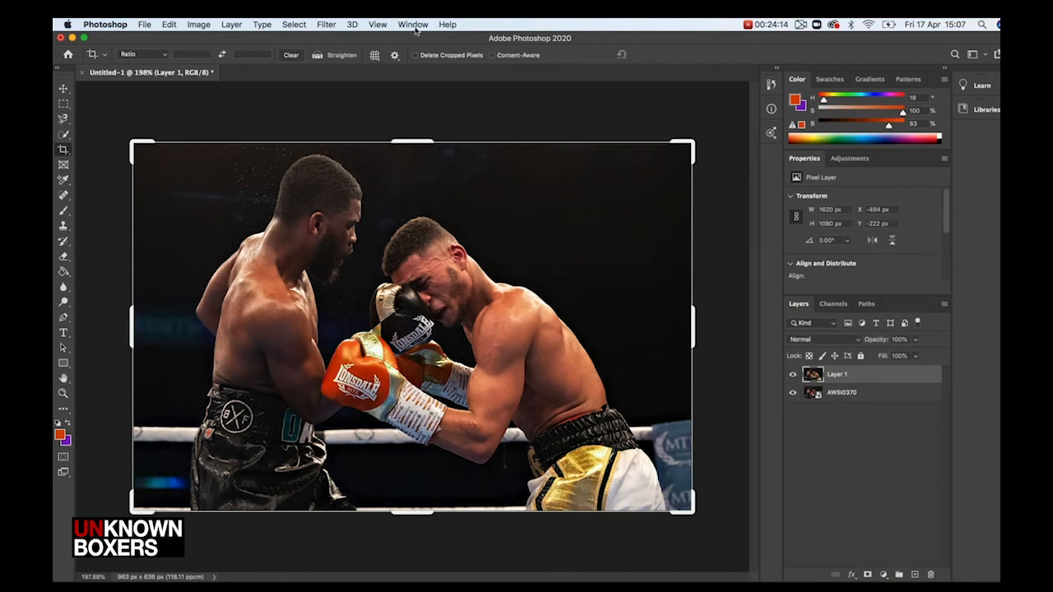
# Apply a Camera Raw Filter to the merged layer, raising Exposure to +0.15 and lowering Saturation slightly
pyautogui.click(329, 26)
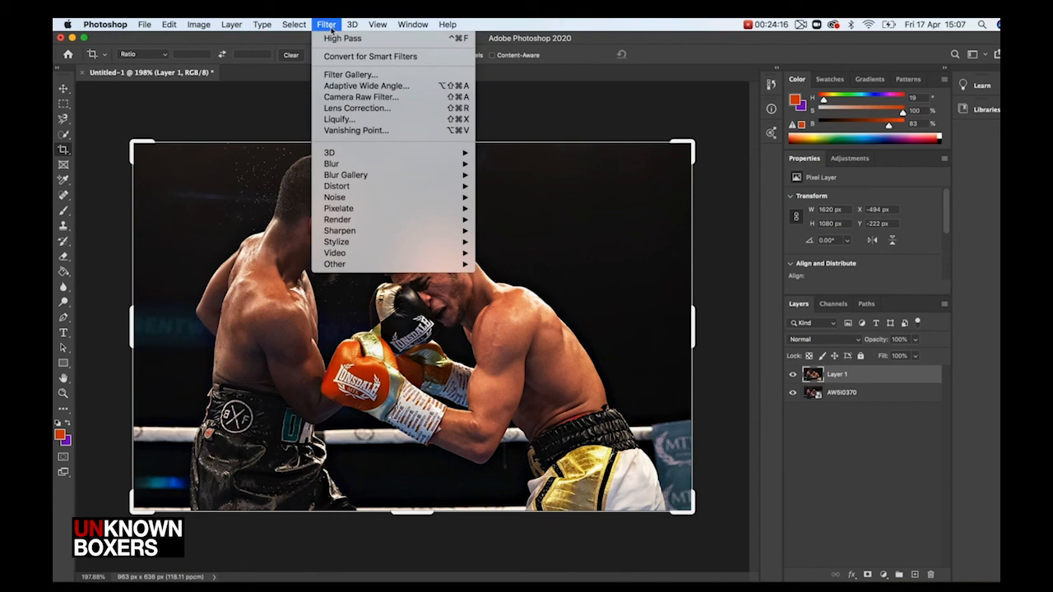
pyautogui.click(355, 98)
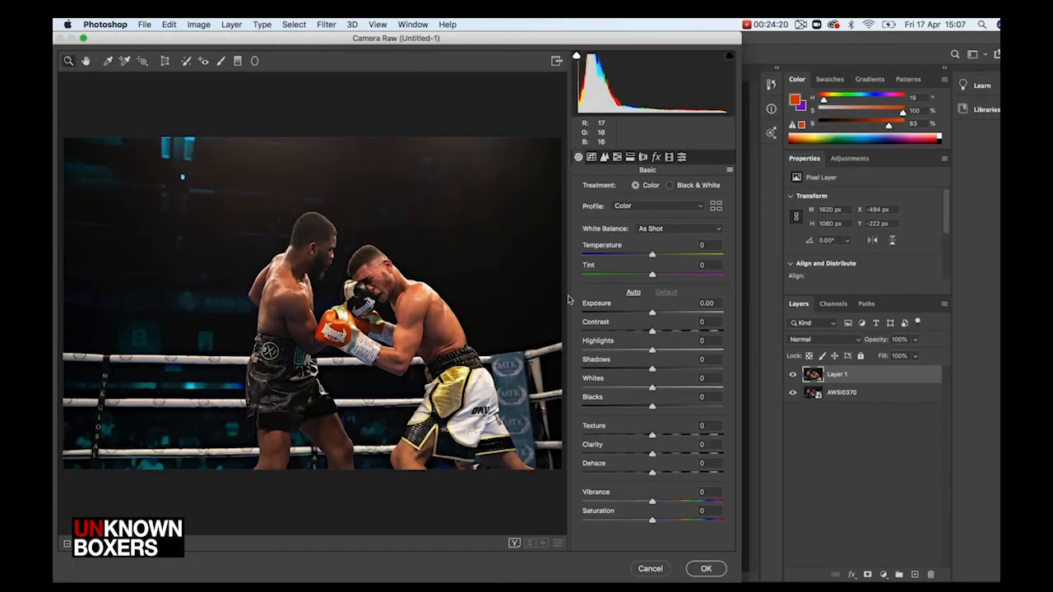
pyautogui.moveTo(654, 315); pyautogui.dragTo(655, 316)
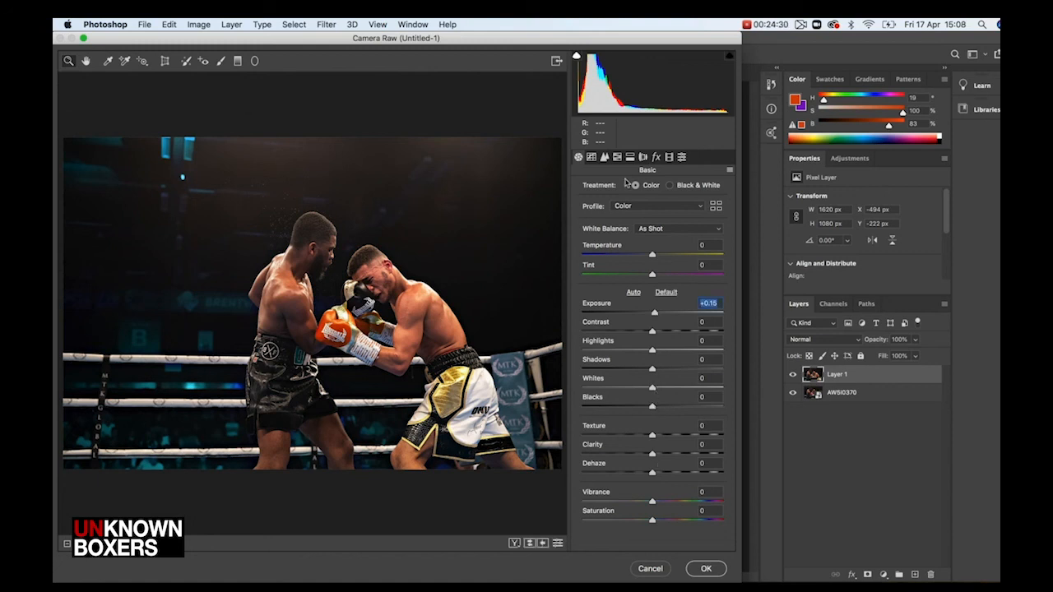
pyautogui.moveTo(652, 523); pyautogui.dragTo(648, 523)
pyautogui.click(710, 569)
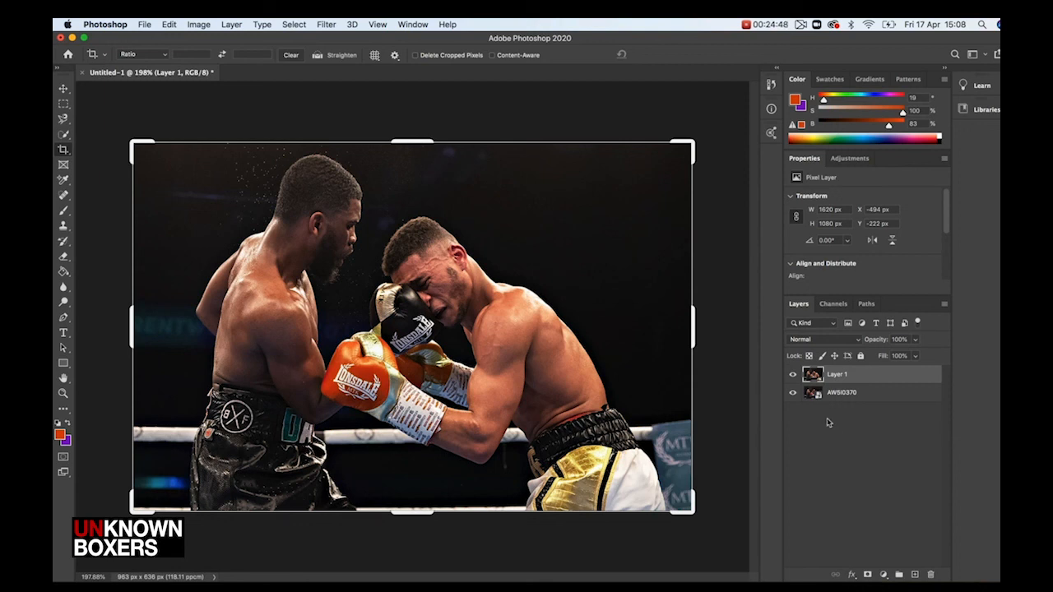
# Toggle the merged layer's visibility repeatedly to compare the final edit with the original
pyautogui.click(794, 375)
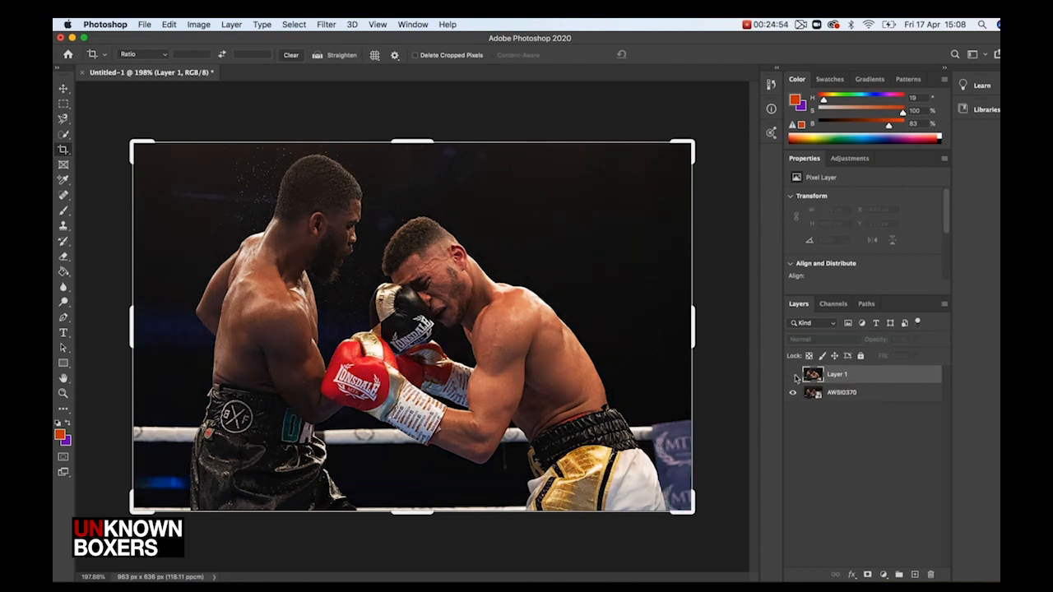
pyautogui.click(793, 375)
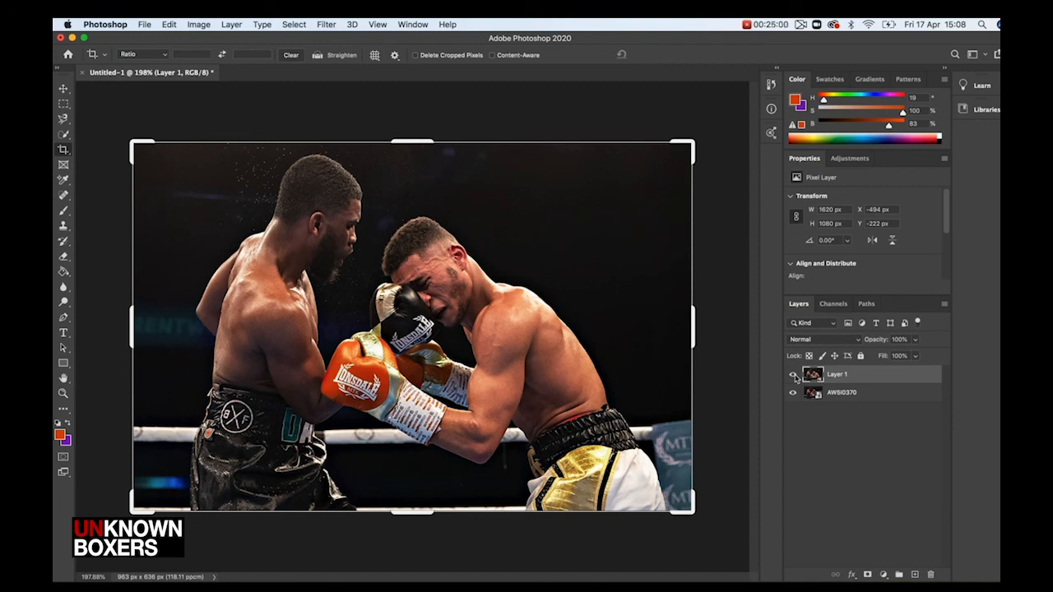
pyautogui.click(794, 376)
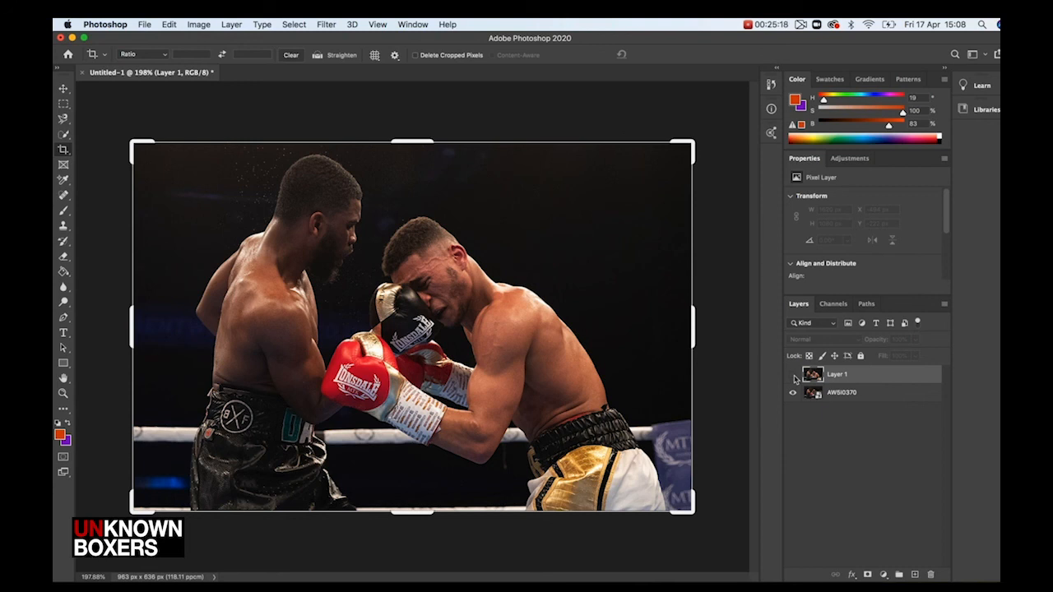
pyautogui.click(793, 375)
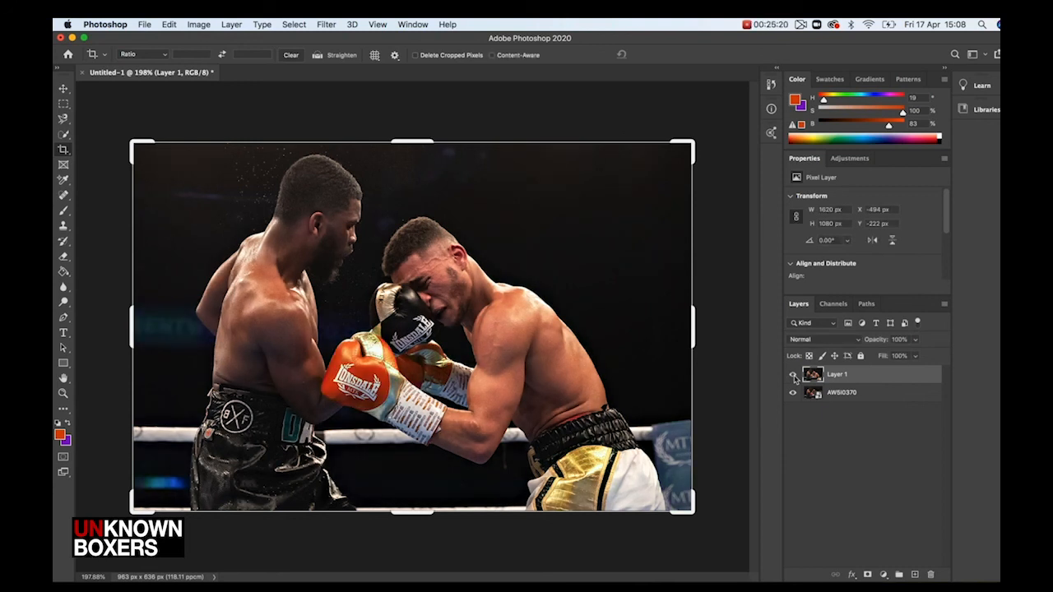
pyautogui.click(793, 375)
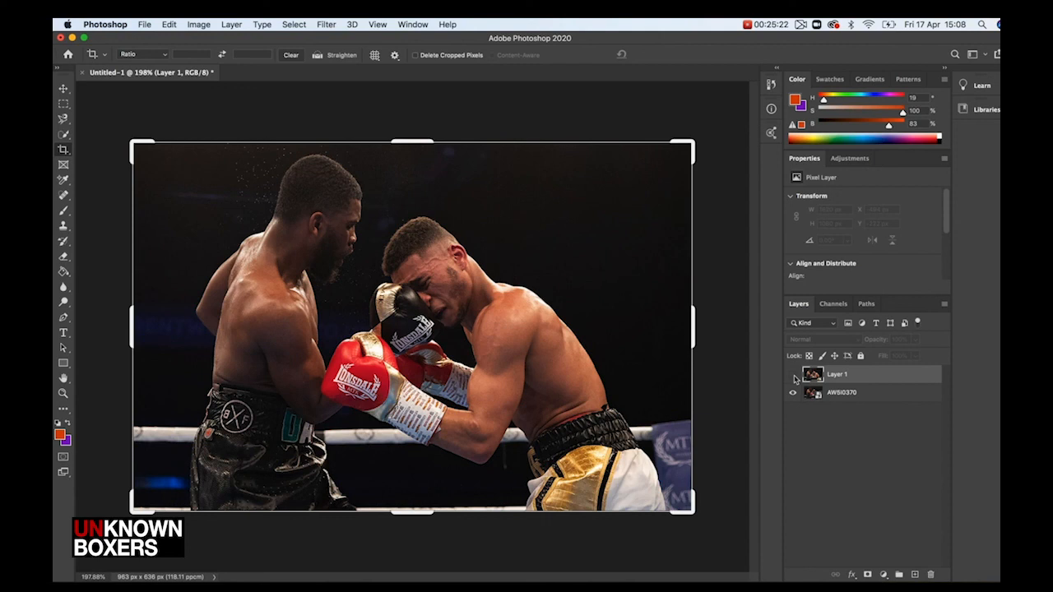
pyautogui.click(793, 375)
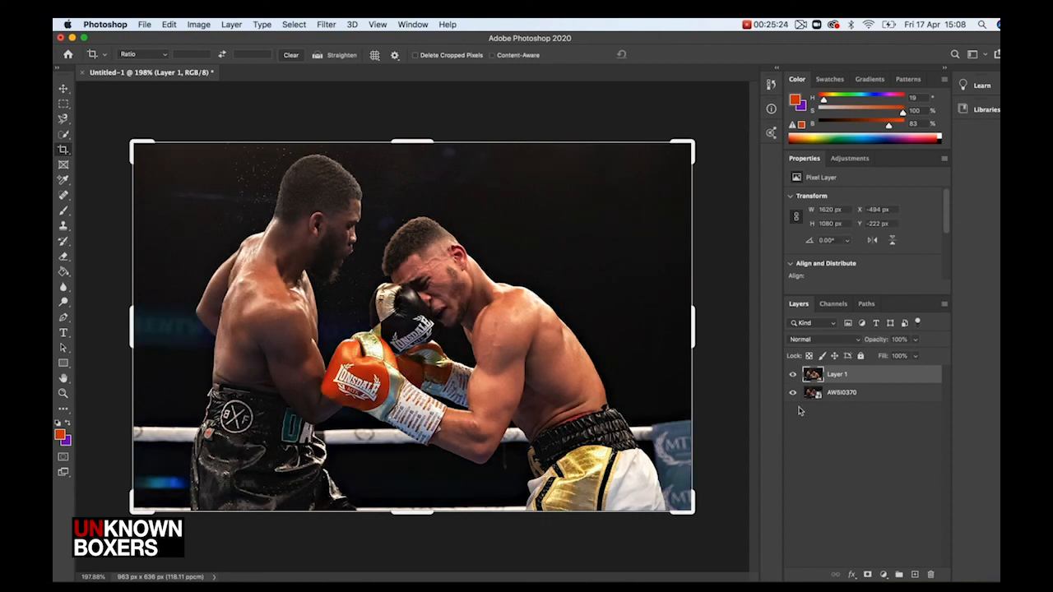